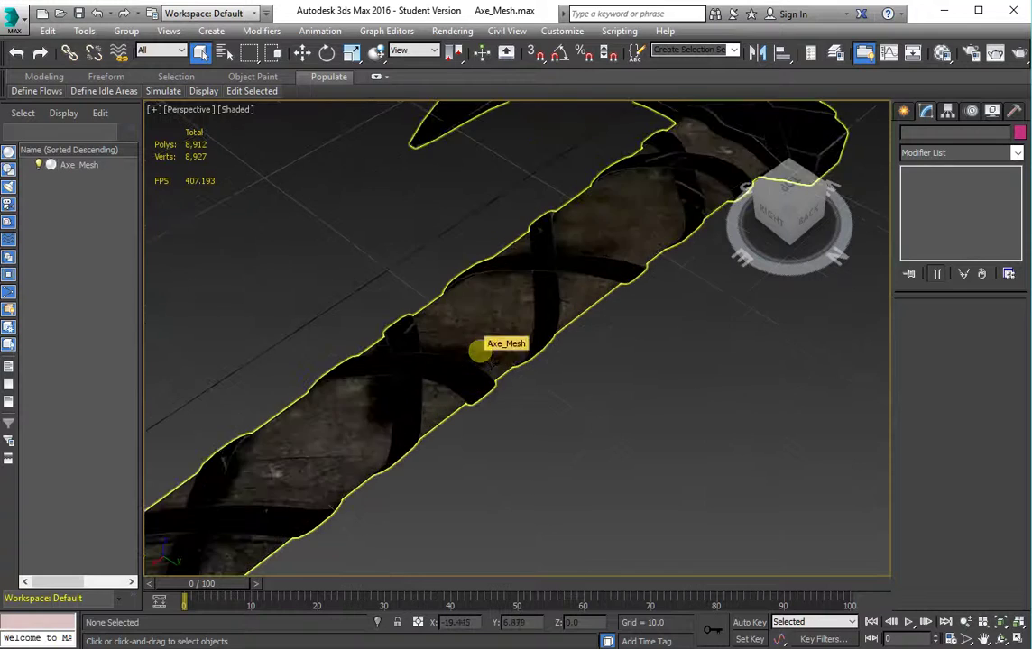
pyautogui.scroll(3, 412, 353)
# Step: Zoom and orbit the Perspective view in close on the textured axe handle
pyautogui.keyDown('alt'); pyautogui.moveTo(421, 318); pyautogui.dragTo(409, 348, button='middle'); pyautogui.keyUp('alt')
pyautogui.scroll(-3, 415, 388)
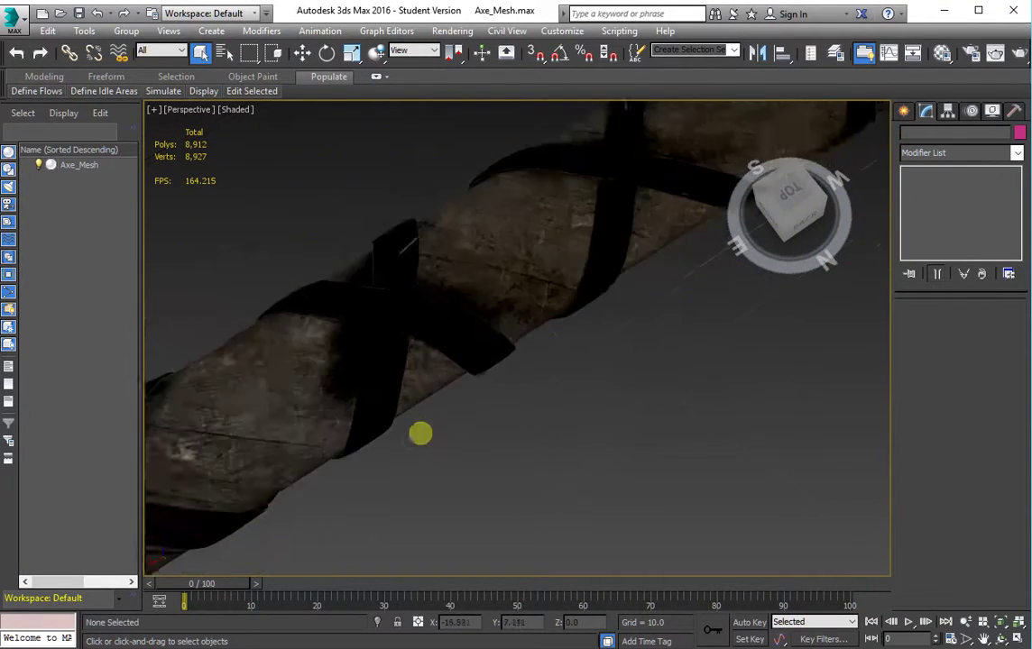
pyautogui.scroll(-3, 421, 431)
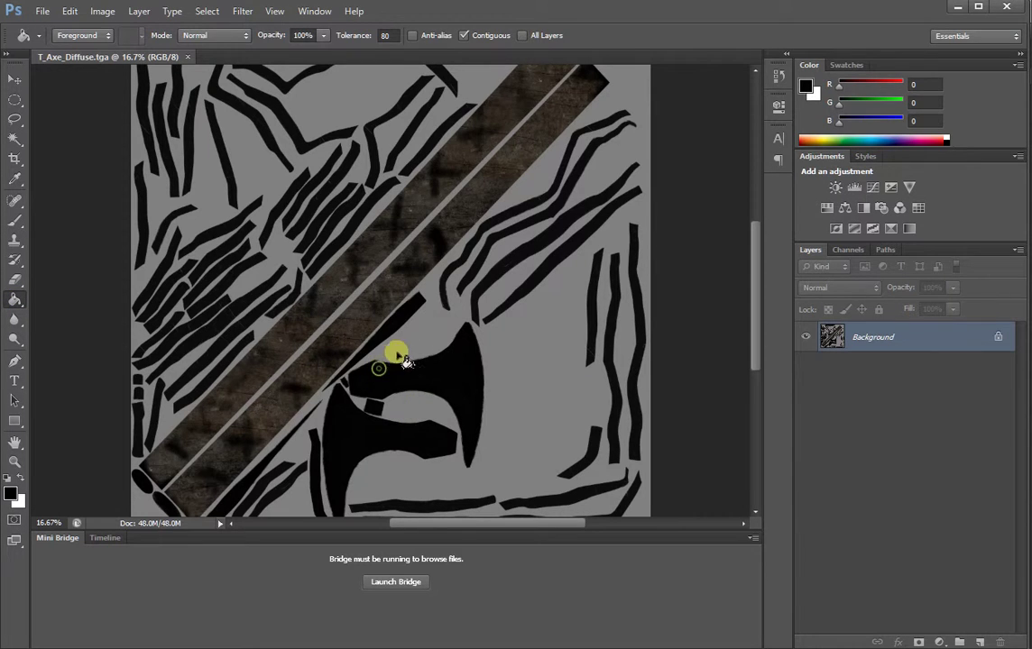
# Step: Fill T_Axe_Diffuse.tga's grey background with black, save it, and return to 3ds Max
pyautogui.click(415, 341)
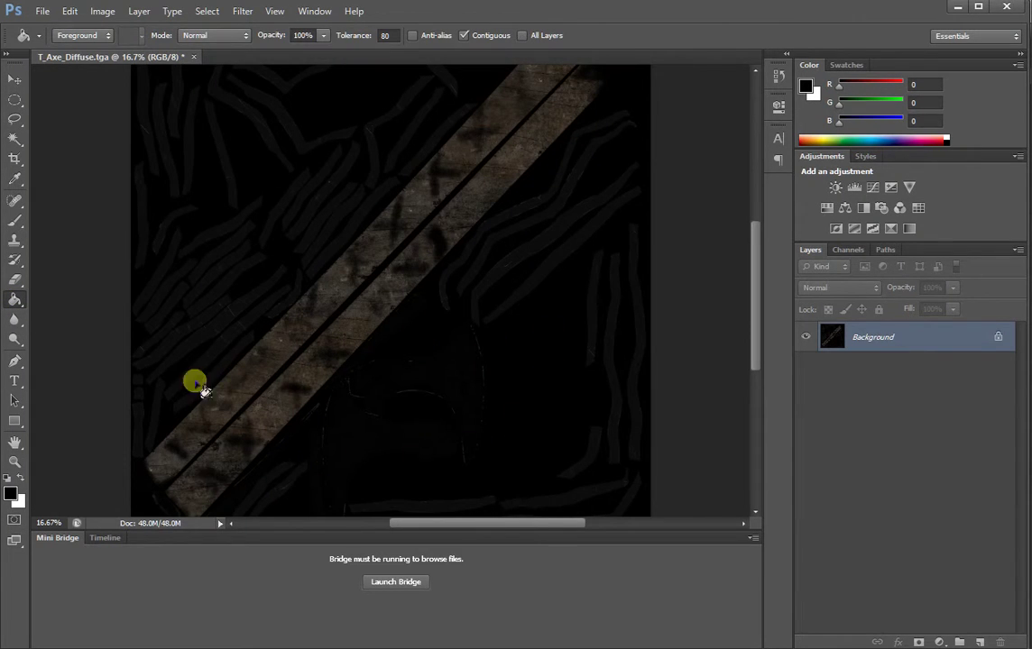
pyautogui.click(43, 13)
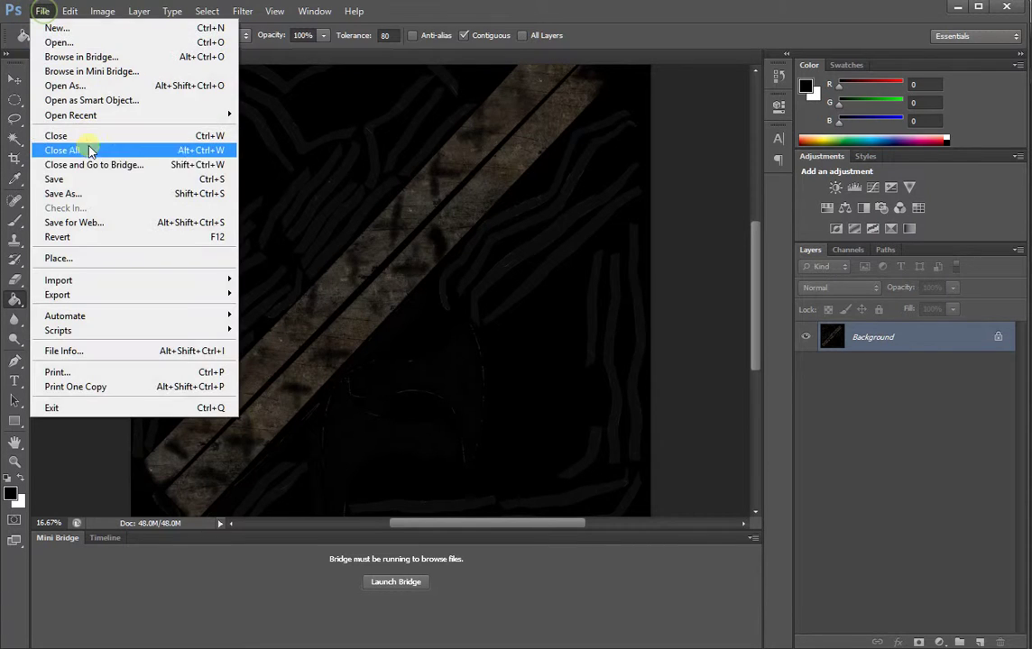
pyautogui.click(77, 184)
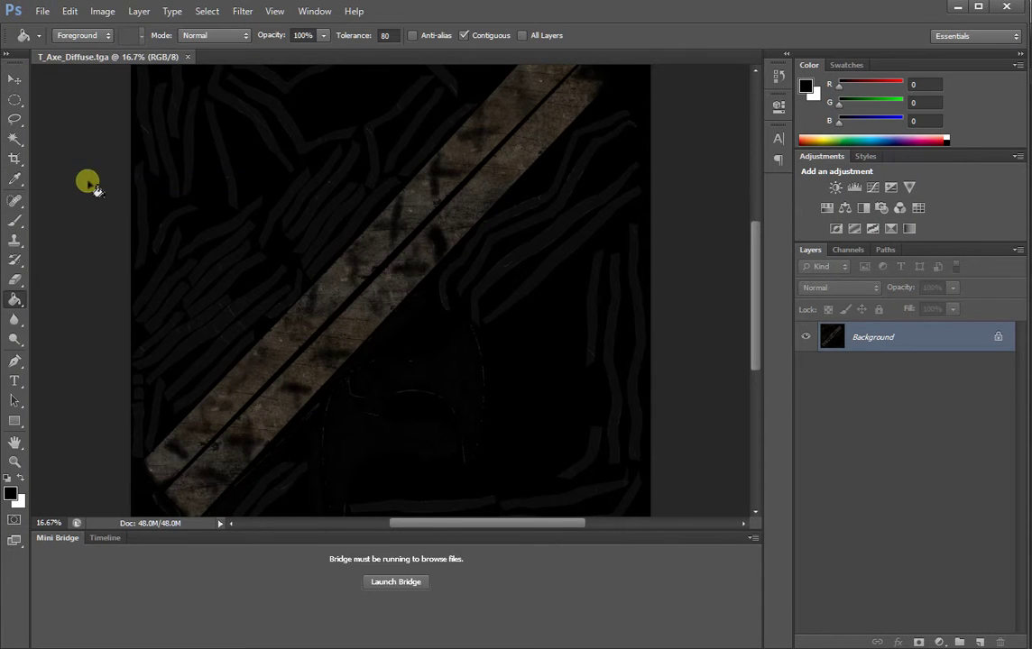
pyautogui.click(956, 6)
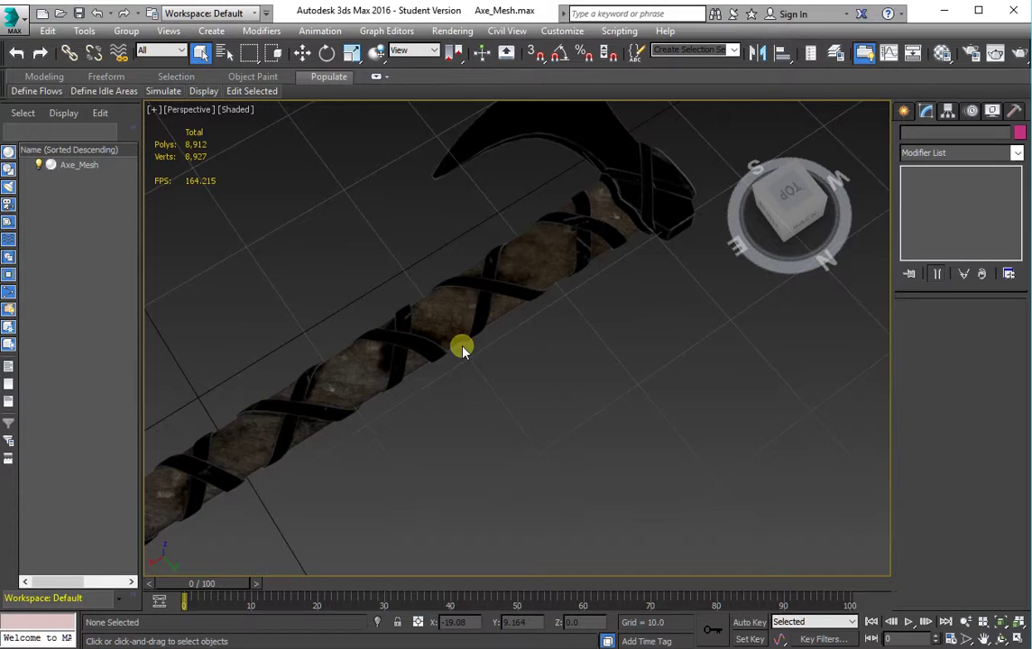
# Step: Clone the axe mesh as a copy named Axe_Mesh_LOD_1
pyautogui.scroll(3, 461, 346)
pyautogui.scroll(-3, 502, 288)
pyautogui.keyDown('alt'); pyautogui.moveTo(525, 338); pyautogui.dragTo(550, 420, button='middle'); pyautogui.keyUp('alt')
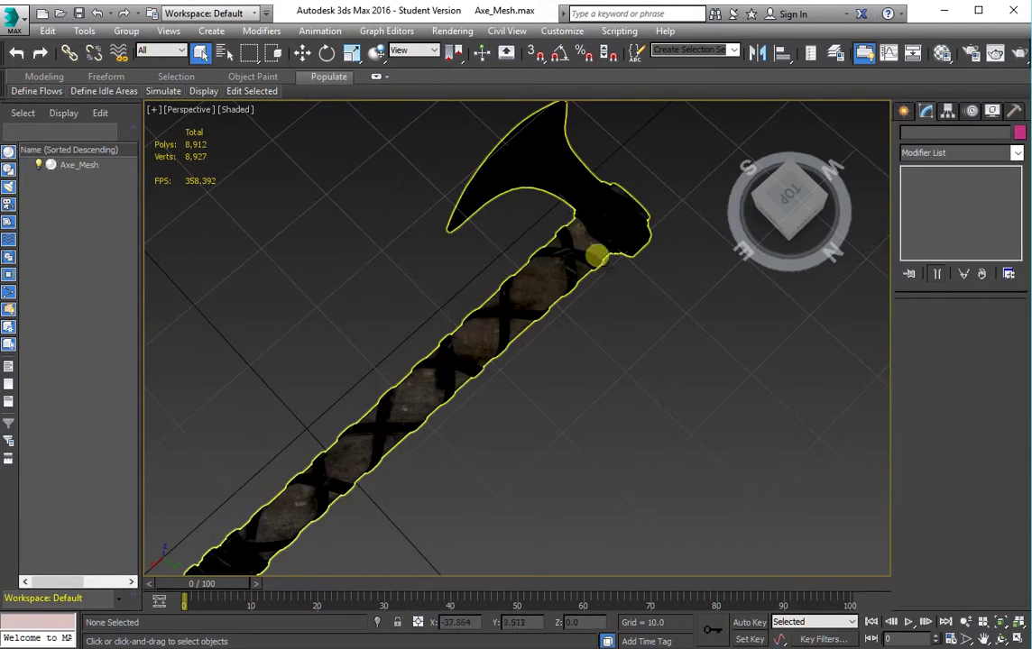
pyautogui.moveTo(536, 306)
pyautogui.keyDown('alt'); pyautogui.mouseDown(button='middle')
pyautogui.moveTo(457, 409)
pyautogui.moveTo(511, 373)
pyautogui.moveTo(525, 417)
pyautogui.mouseUp(button='middle'); pyautogui.keyUp('alt')
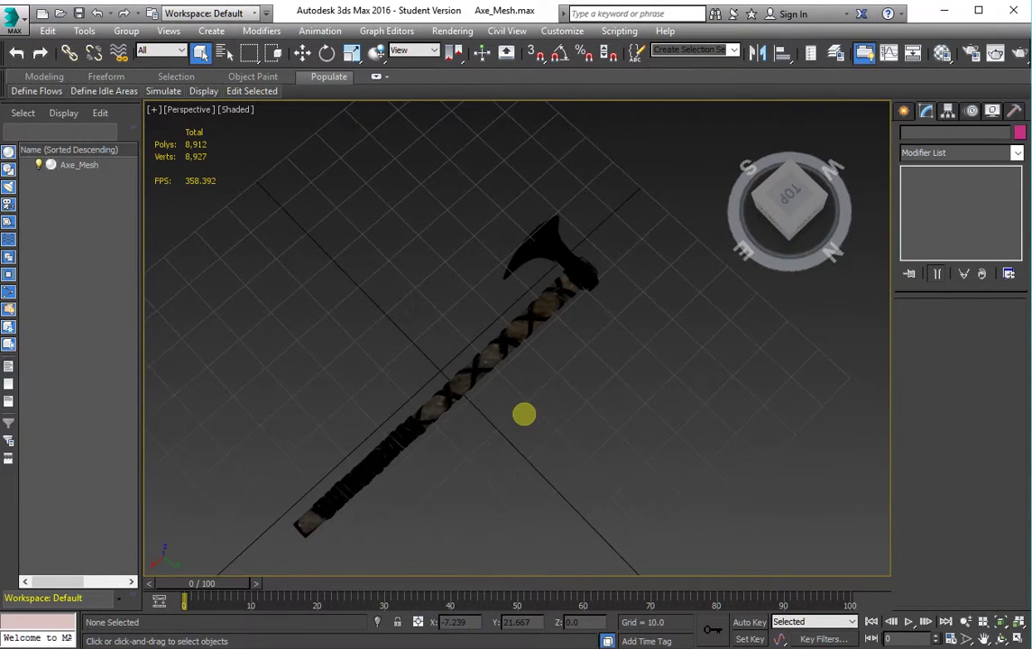
pyautogui.scroll(3, 537, 302)
pyautogui.scroll(-2, 536, 302)
pyautogui.click(500, 302)
pyautogui.moveTo(499, 302)
pyautogui.keyDown('alt'); pyautogui.mouseDown(button='middle')
pyautogui.moveTo(506, 334)
pyautogui.moveTo(507, 324)
pyautogui.mouseUp(button='middle'); pyautogui.keyUp('alt')
pyautogui.rightClick(504, 321)
pyautogui.click(547, 414)
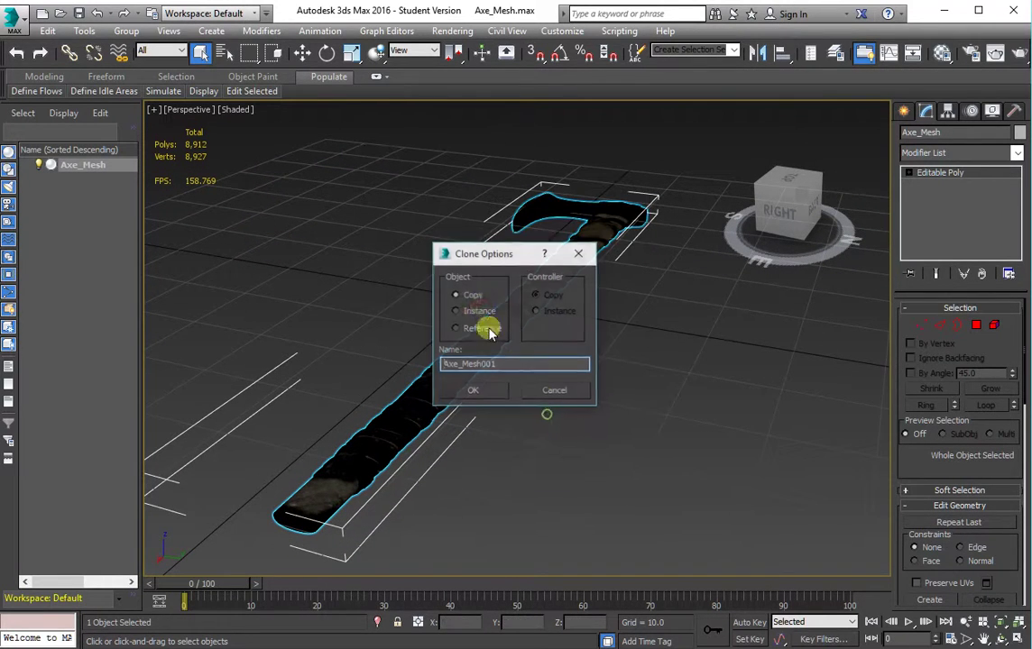
pyautogui.moveTo(475, 364); pyautogui.dragTo(564, 372)
pyautogui.write('_LOD_')
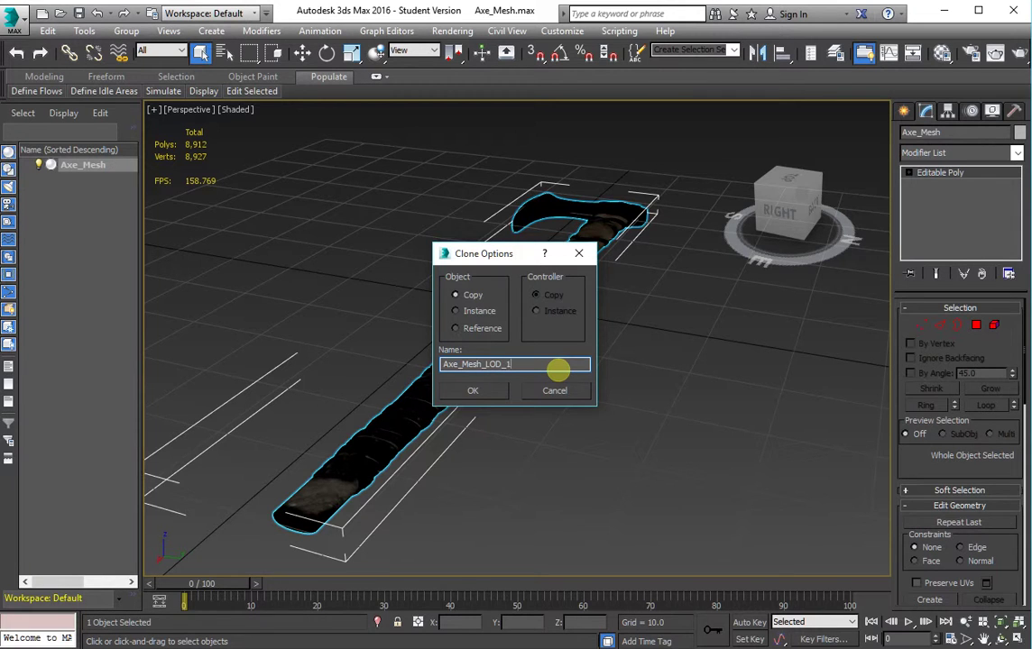
pyautogui.press('Return')
# Step: Hide the original Axe_Mesh and show Edged Faces in Edge mode
pyautogui.rightClick(540, 334)
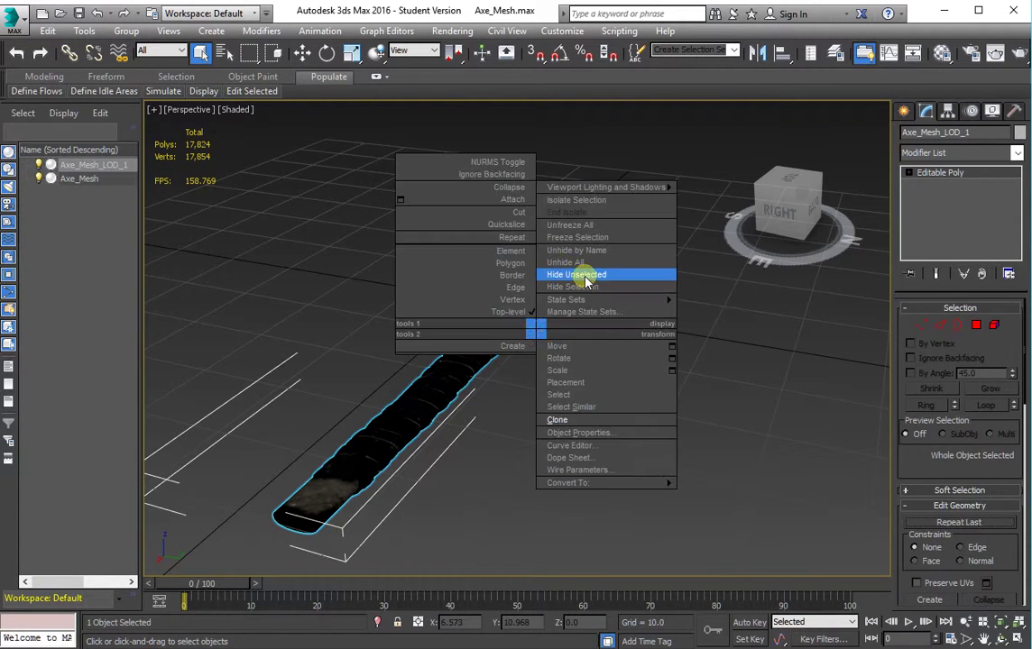
pyautogui.click(583, 272)
pyautogui.click(939, 325)
pyautogui.click(236, 109)
pyautogui.click(280, 177)
pyautogui.moveTo(511, 265)
pyautogui.keyDown('alt'); pyautogui.mouseDown(button='middle')
pyautogui.moveTo(361, 392)
pyautogui.moveTo(383, 316)
pyautogui.moveTo(456, 354)
pyautogui.moveTo(428, 334)
pyautogui.moveTo(428, 318)
pyautogui.moveTo(479, 348)
pyautogui.moveTo(445, 346)
pyautogui.mouseUp(button='middle'); pyautogui.keyUp('alt')
# Step: Remove the two edge loops at the end of the handle
pyautogui.doubleClick(446, 340)
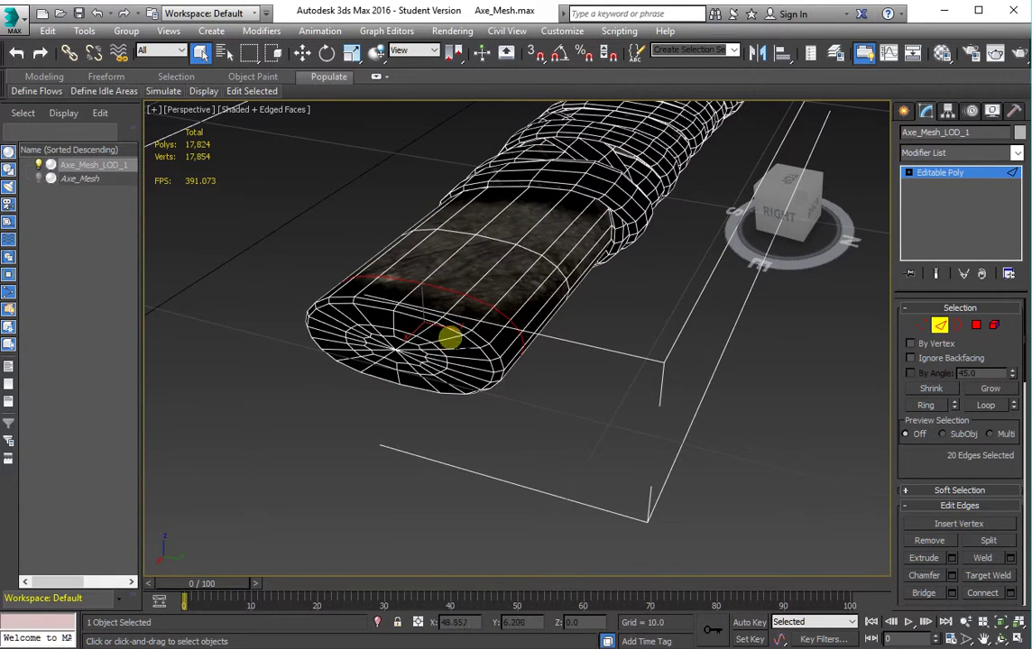
pyautogui.keyDown('ctrl'); pyautogui.doubleClick(454, 332); pyautogui.keyUp('ctrl')
pyautogui.keyDown('alt'); pyautogui.moveTo(454, 333); pyautogui.dragTo(416, 339, button='middle'); pyautogui.keyUp('alt')
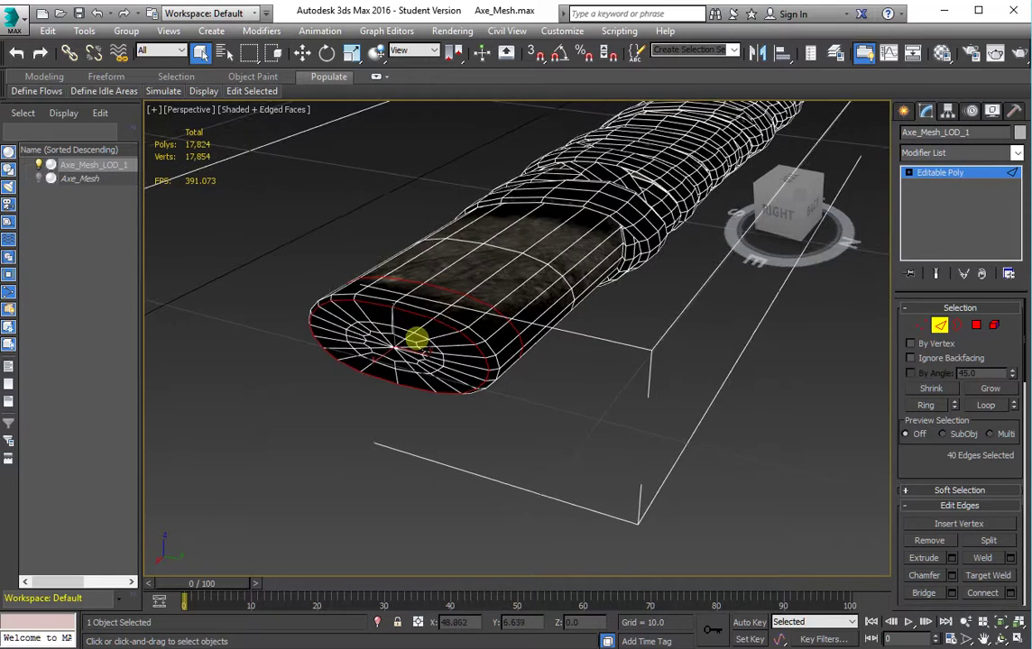
pyautogui.keyDown('alt'); pyautogui.moveTo(484, 328); pyautogui.dragTo(461, 334, button='middle'); pyautogui.keyUp('alt')
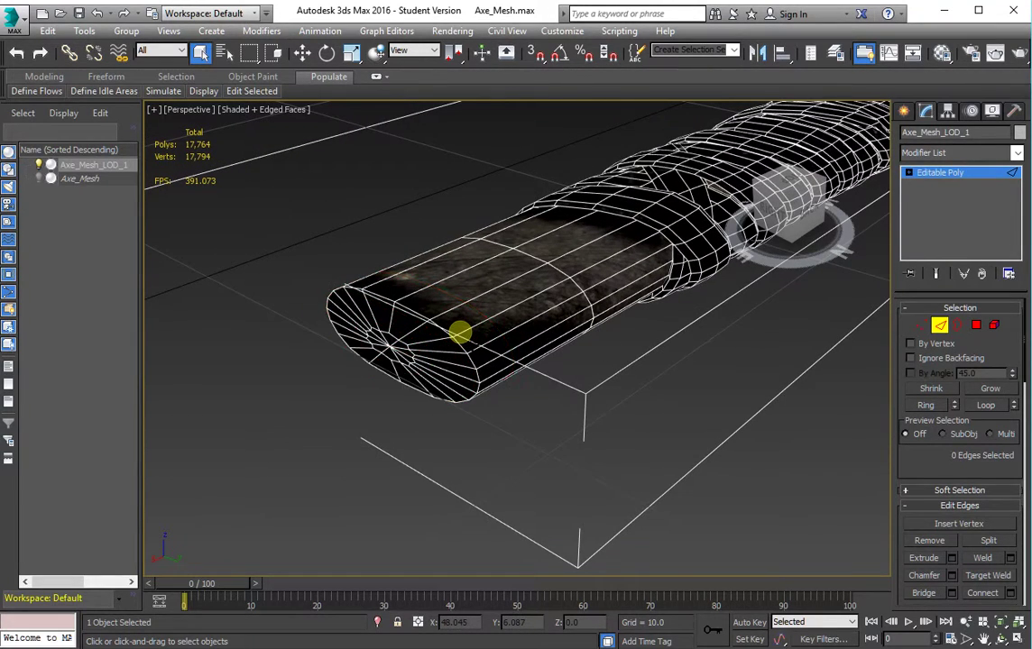
pyautogui.hotkey('ctrl', 'BackSpace')
# Step: Remove another edge loop further along the handle
pyautogui.keyDown('alt'); pyautogui.moveTo(481, 231); pyautogui.dragTo(454, 324, button='middle'); pyautogui.keyUp('alt')
pyautogui.doubleClick(458, 253)
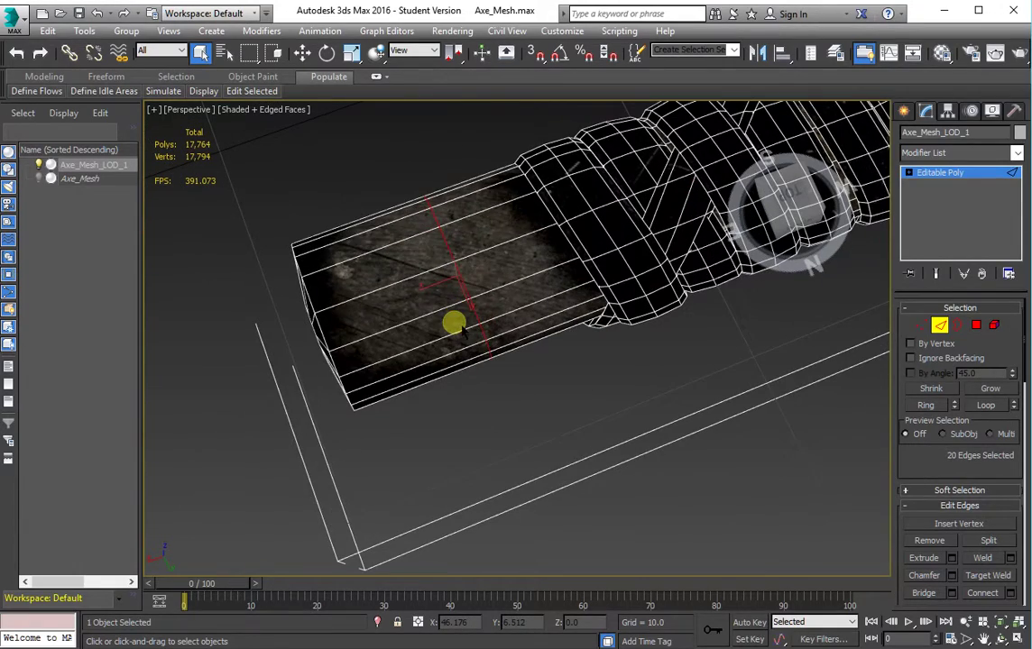
pyautogui.scroll(-8, 455, 329)
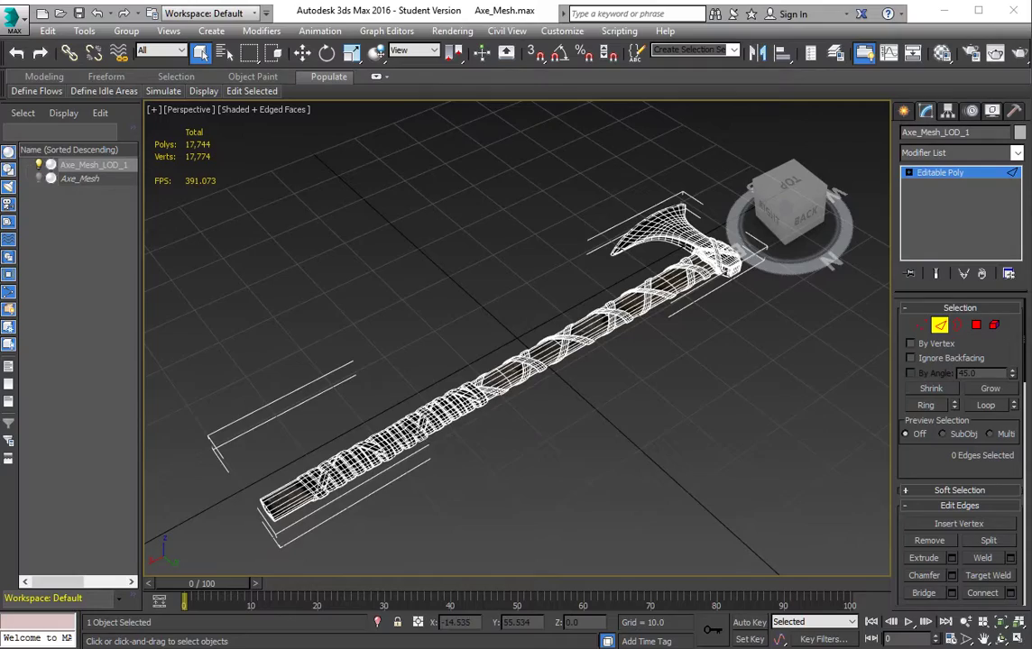
pyautogui.scroll(2, 455, 337)
pyautogui.scroll(2, 548, 348)
pyautogui.scroll(2, 357, 387)
pyautogui.scroll(2, 373, 372)
pyautogui.scroll(2, 372, 372)
pyautogui.scroll(1, 375, 388)
pyautogui.click(378, 387)
# Step: Remove one more loop from the handle's wood, reaching 17,704 polygons
pyautogui.scroll(-2, 451, 387)
pyautogui.scroll(-2, 325, 364)
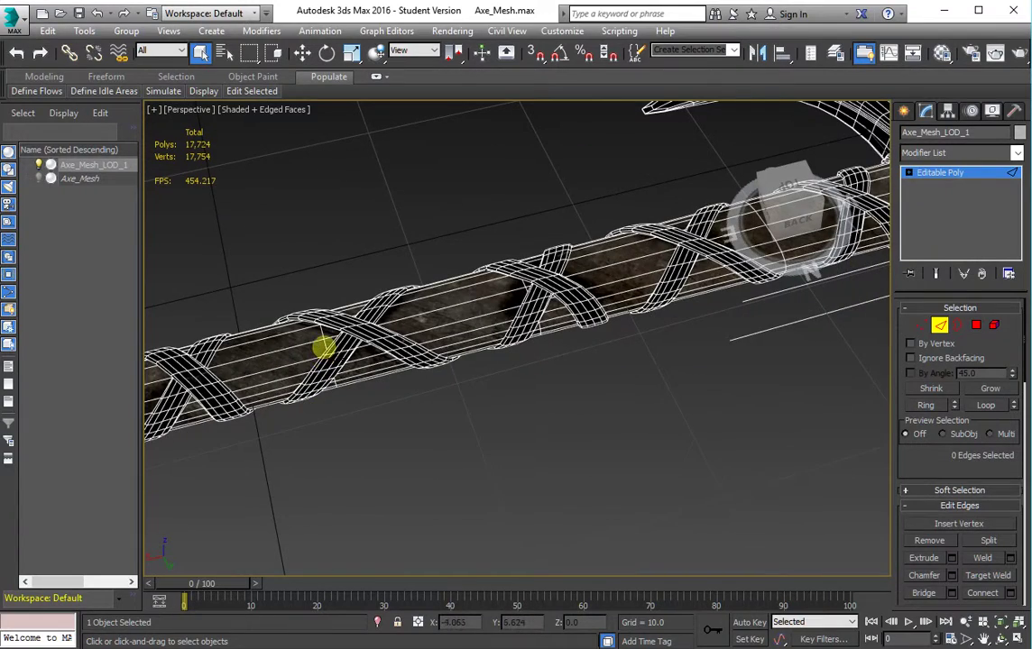
pyautogui.click(319, 337)
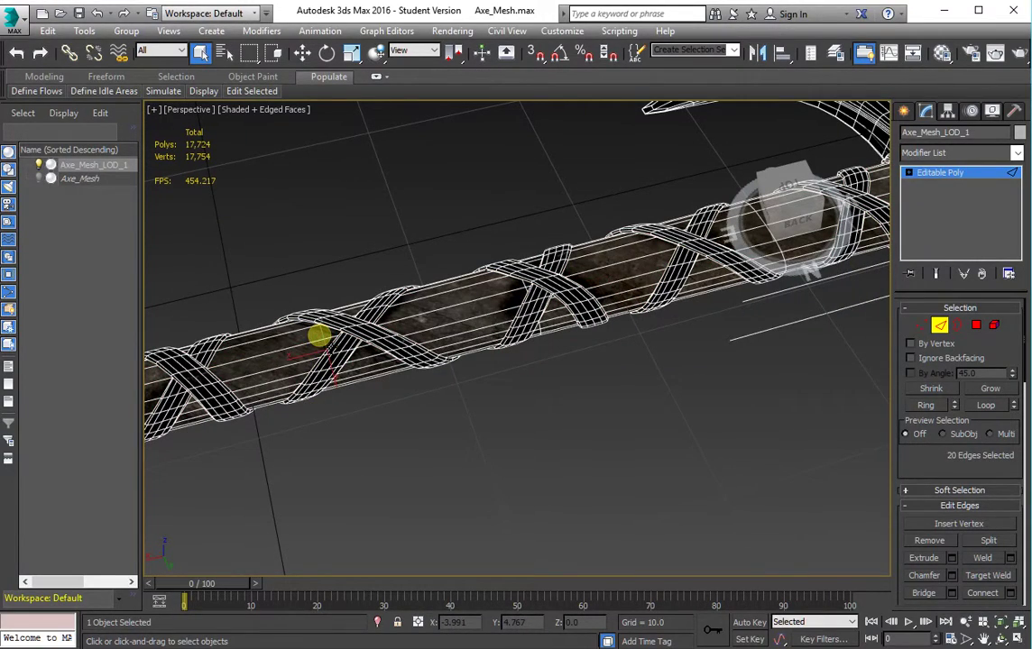
pyautogui.keyDown('alt'); pyautogui.moveTo(398, 325); pyautogui.dragTo(549, 282, button='middle'); pyautogui.keyUp('alt')
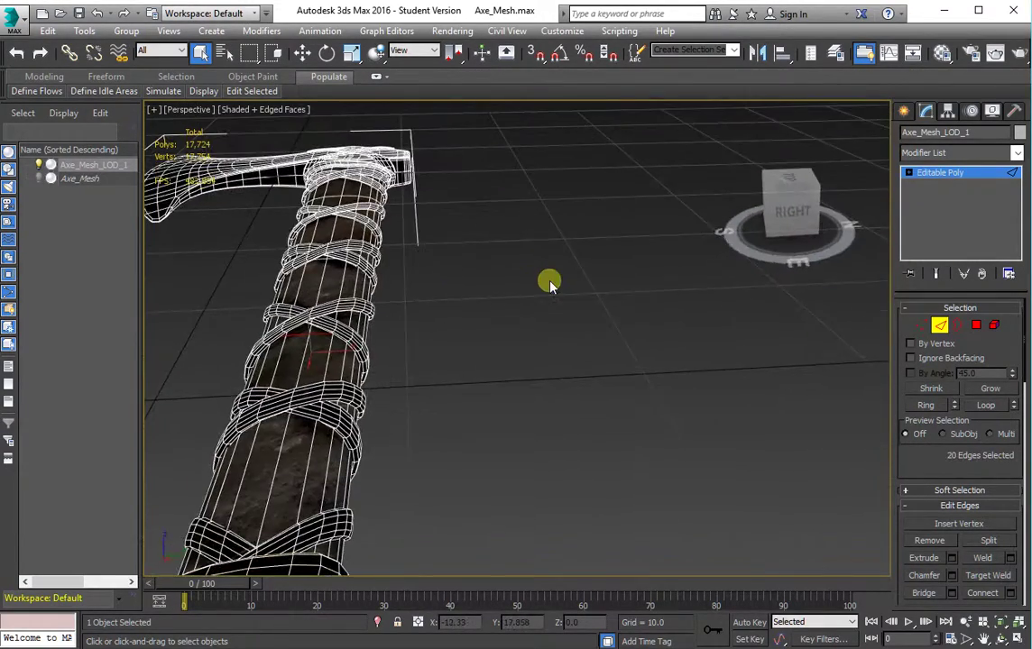
pyautogui.click(467, 271)
pyautogui.moveTo(468, 271)
pyautogui.keyDown('alt'); pyautogui.mouseDown(button='middle')
pyautogui.moveTo(406, 253)
pyautogui.moveTo(525, 385)
pyautogui.moveTo(358, 301)
pyautogui.mouseUp(button='middle'); pyautogui.keyUp('alt')
pyautogui.scroll(5, 358, 300)
pyautogui.scroll(3, 358, 298)
pyautogui.scroll(4, 366, 289)
# Step: Remove two lengthwise handle loops and a loop along the black wrap band
pyautogui.doubleClick(352, 275)
pyautogui.keyDown('ctrl'); pyautogui.doubleClick(436, 277); pyautogui.keyUp('ctrl')
pyautogui.scroll(-3, 405, 292)
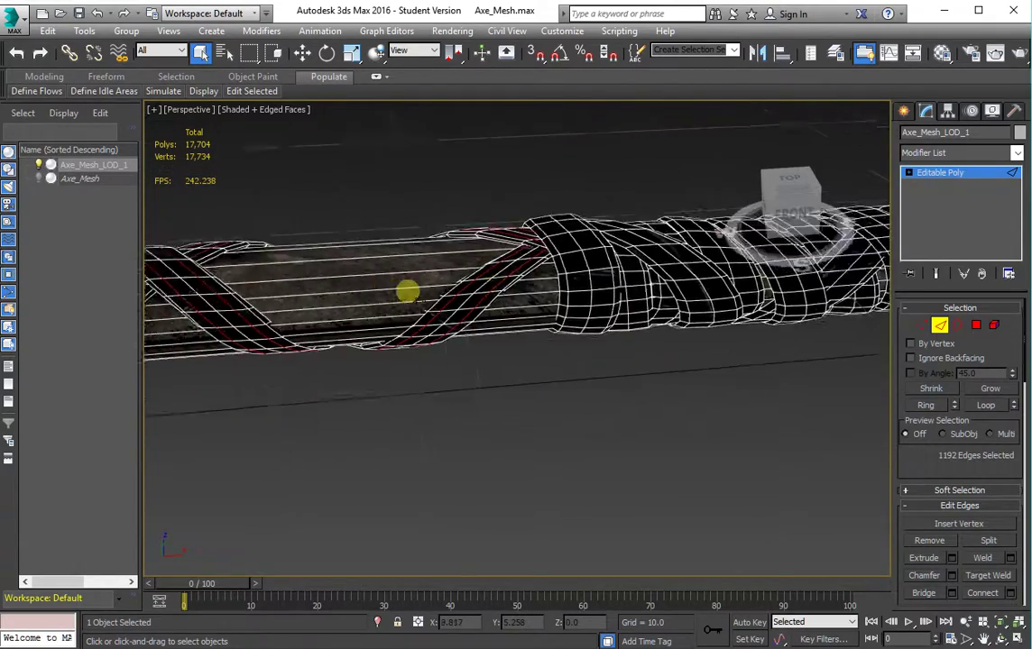
pyautogui.scroll(-3, 611, 311)
pyautogui.scroll(-2, 596, 369)
pyautogui.moveTo(597, 367)
pyautogui.mouseDown(button='middle')
pyautogui.moveTo(640, 345)
pyautogui.moveTo(458, 368)
pyautogui.mouseUp(button='middle')
pyautogui.scroll(2, 458, 361)
pyautogui.scroll(3, 464, 311)
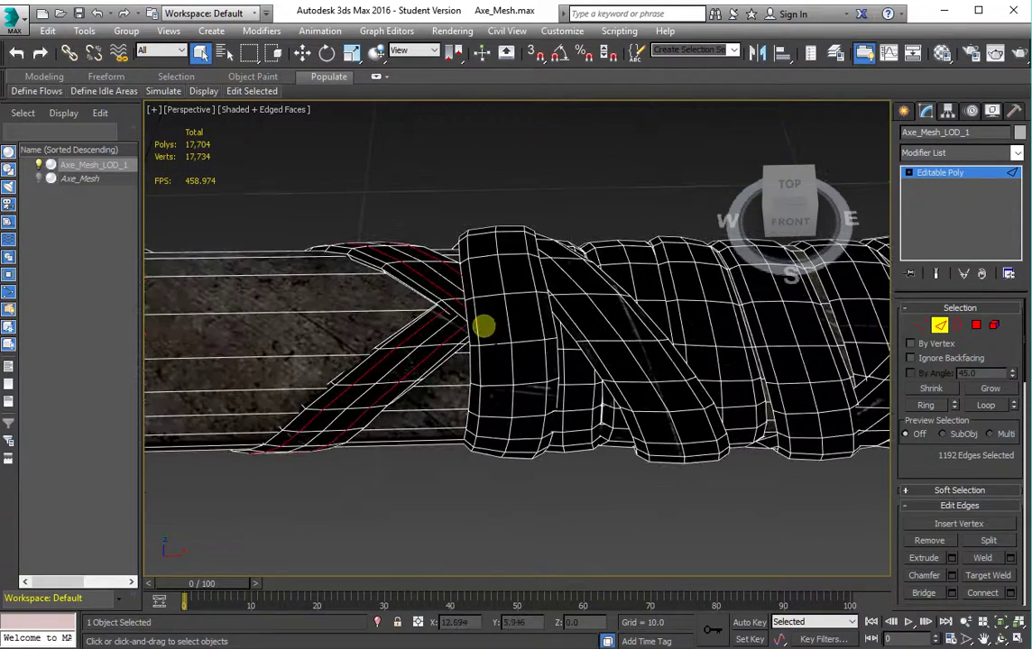
pyautogui.keyDown('ctrl'); pyautogui.doubleClick(477, 326); pyautogui.keyUp('ctrl')
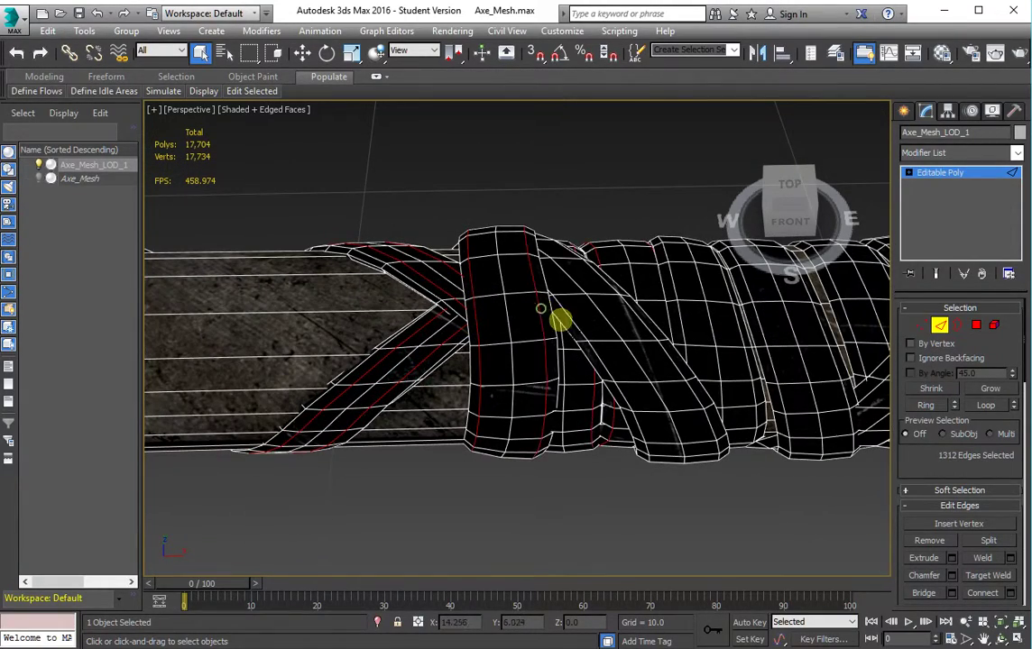
pyautogui.hotkey('ctrl', 'BackSpace')
# Step: Select the spiral rope loops around the wrapped grip, 904 edges in total
pyautogui.moveTo(559, 318); pyautogui.dragTo(494, 319, button='middle')
pyautogui.doubleClick(476, 324)
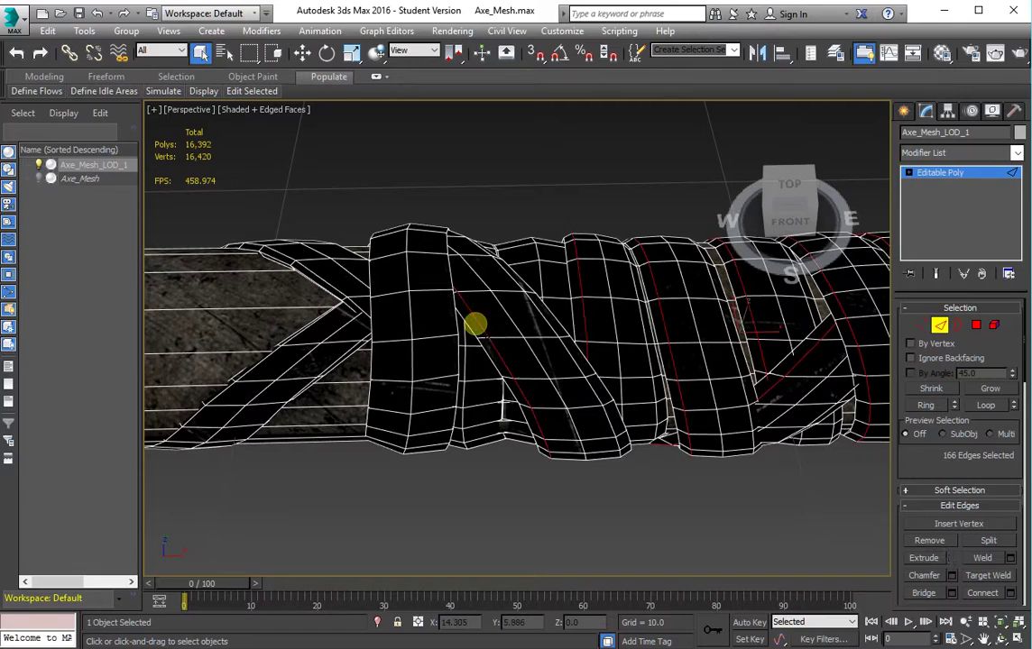
pyautogui.keyDown('ctrl'); pyautogui.doubleClick(541, 315); pyautogui.keyUp('ctrl')
pyautogui.moveTo(541, 315)
pyautogui.keyDown('alt'); pyautogui.mouseDown(button='middle')
pyautogui.moveTo(457, 313)
pyautogui.moveTo(573, 306)
pyautogui.moveTo(377, 322)
pyautogui.mouseUp(button='middle'); pyautogui.keyUp('alt')
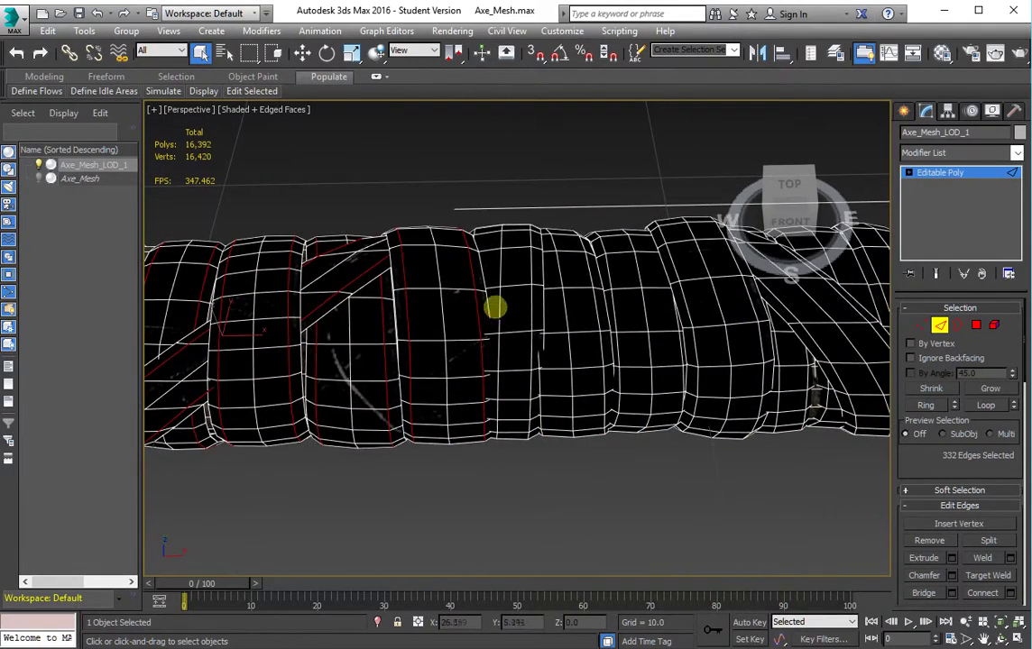
pyautogui.keyDown('ctrl'); pyautogui.doubleClick(591, 270); pyautogui.keyUp('ctrl')
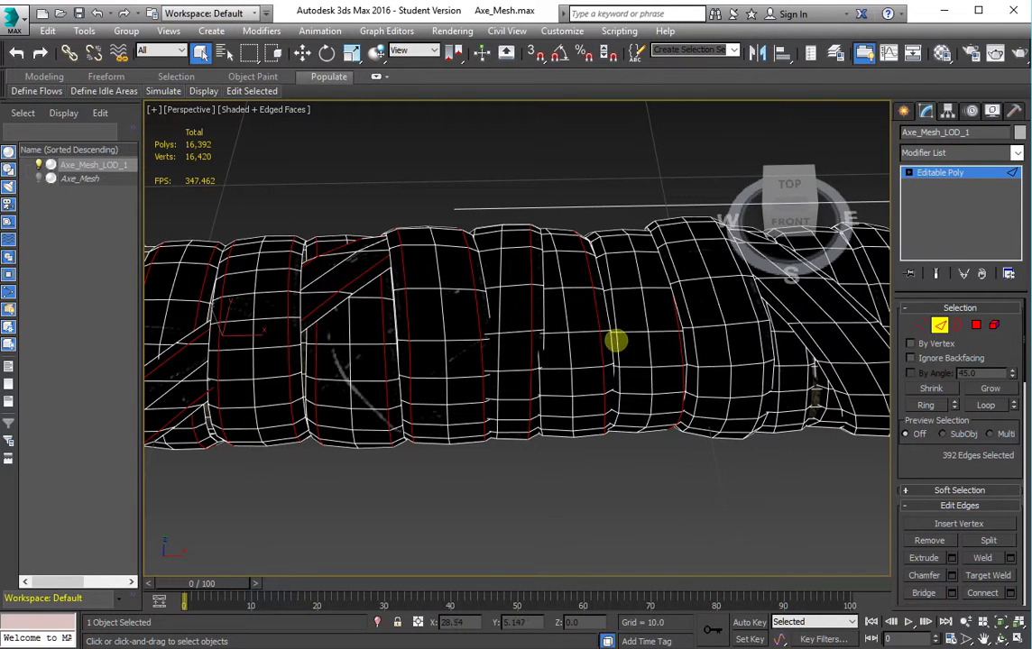
pyautogui.keyDown('ctrl'); pyautogui.doubleClick(548, 280); pyautogui.keyUp('ctrl')
pyautogui.keyDown('alt'); pyautogui.moveTo(689, 339); pyautogui.dragTo(483, 363, button='middle'); pyautogui.keyUp('alt')
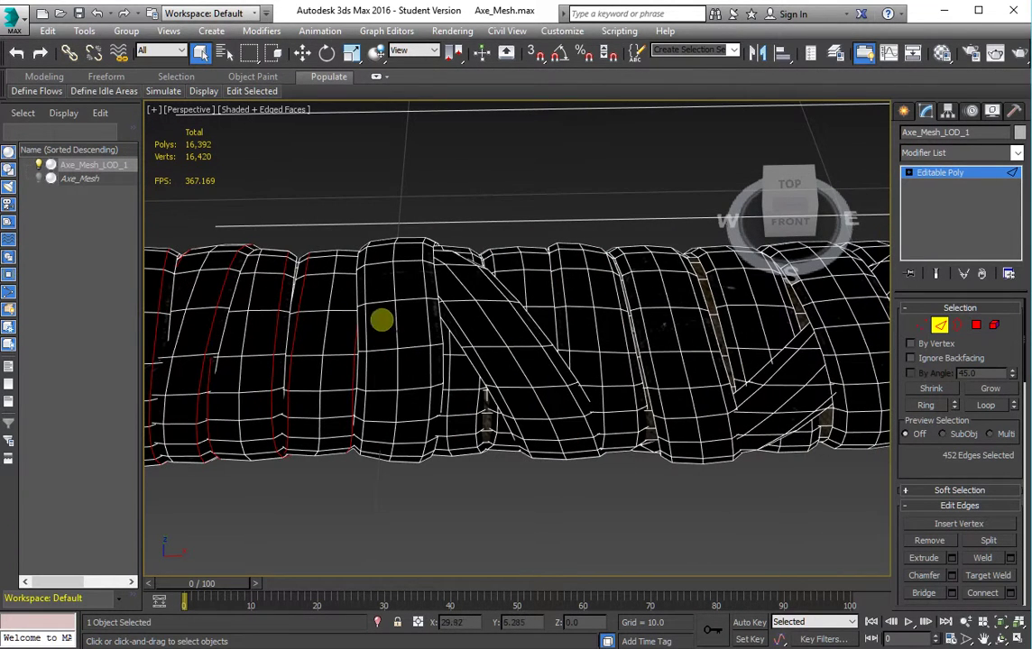
pyautogui.keyDown('ctrl'); pyautogui.doubleClick(366, 319); pyautogui.keyUp('ctrl')
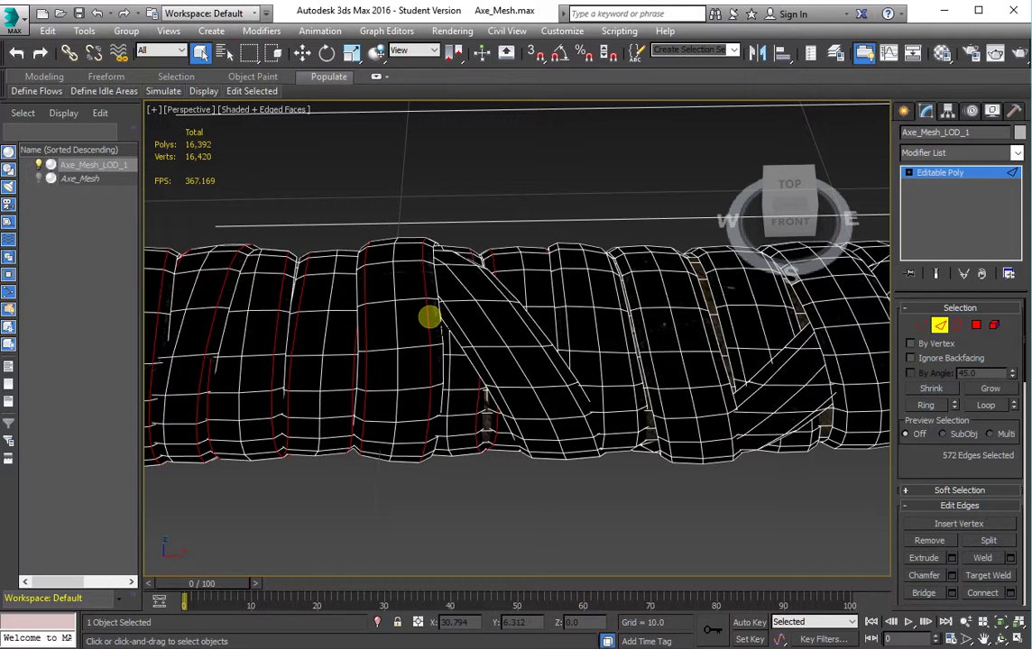
pyautogui.keyDown('ctrl'); pyautogui.doubleClick(527, 325); pyautogui.keyUp('ctrl')
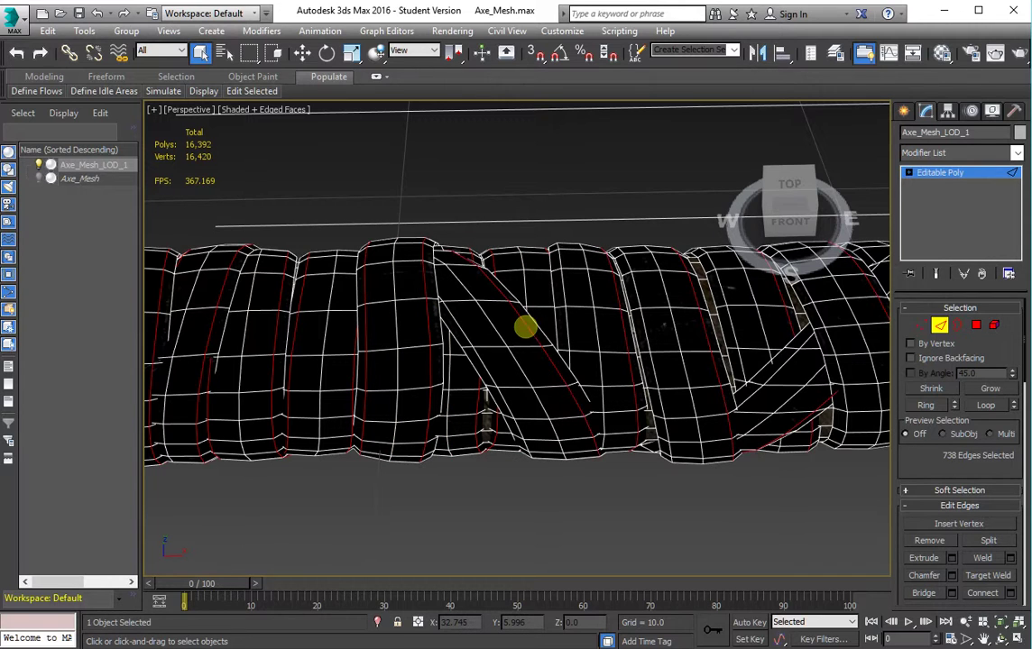
pyautogui.keyDown('ctrl'); pyautogui.doubleClick(459, 335); pyautogui.keyUp('ctrl')
pyautogui.moveTo(459, 335)
pyautogui.keyDown('alt'); pyautogui.mouseDown(button='middle')
pyautogui.moveTo(491, 348)
pyautogui.moveTo(425, 343)
pyautogui.moveTo(595, 351)
pyautogui.moveTo(411, 348)
pyautogui.moveTo(396, 332)
pyautogui.mouseUp(button='middle'); pyautogui.keyUp('alt')
# Step: Remove the selected rope loops and the radial edges on the handle's end cap
pyautogui.hotkey('ctrl', 'BackSpace')
pyautogui.moveTo(401, 274)
pyautogui.keyDown('alt'); pyautogui.mouseDown(button='middle')
pyautogui.moveTo(387, 429)
pyautogui.moveTo(472, 341)
pyautogui.moveTo(261, 511)
pyautogui.mouseUp(button='middle'); pyautogui.keyUp('alt')
pyautogui.moveTo(303, 465)
pyautogui.keyDown('alt'); pyautogui.mouseDown(button='middle')
pyautogui.moveTo(509, 387)
pyautogui.moveTo(447, 398)
pyautogui.moveTo(511, 403)
pyautogui.moveTo(508, 372)
pyautogui.mouseUp(button='middle'); pyautogui.keyUp('alt')
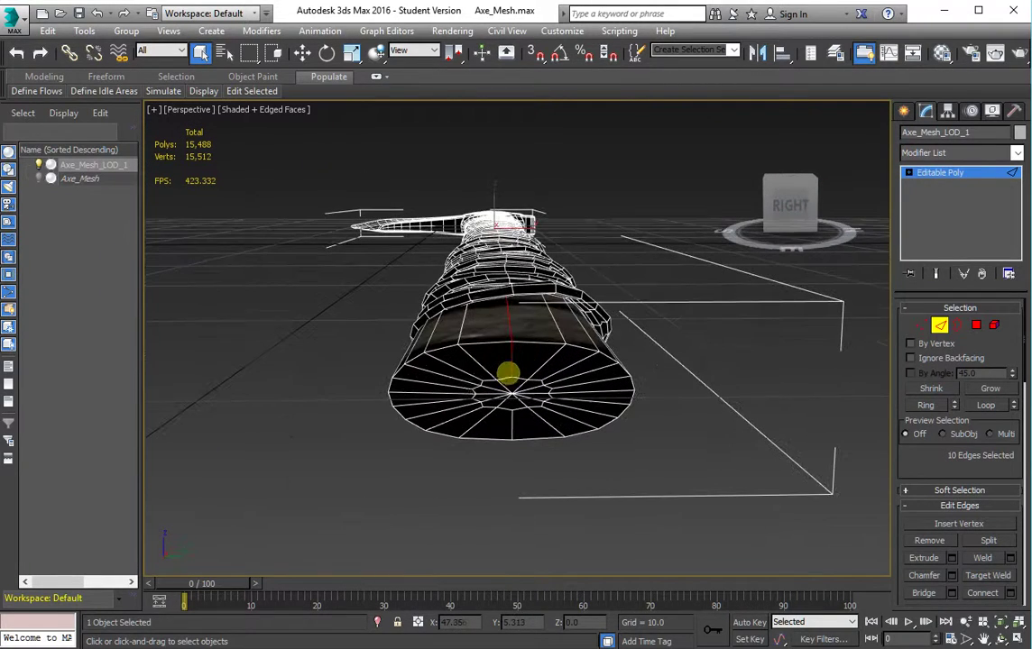
pyautogui.keyDown('ctrl'); pyautogui.click(430, 386); pyautogui.keyUp('ctrl')
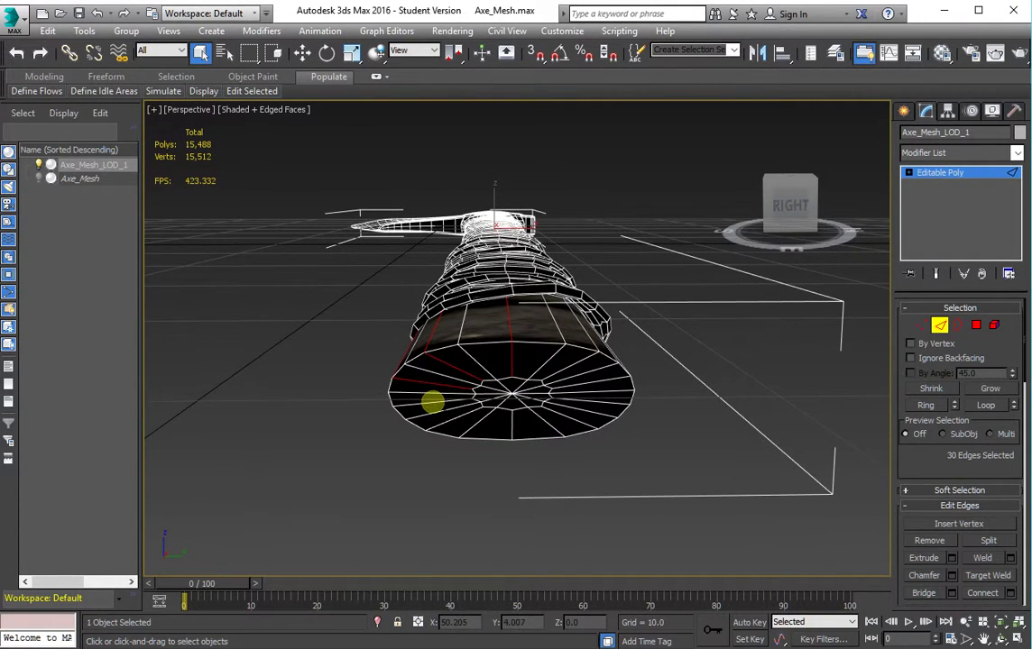
pyautogui.keyDown('ctrl'); pyautogui.moveTo(460, 417); pyautogui.dragTo(510, 423); pyautogui.keyUp('ctrl')
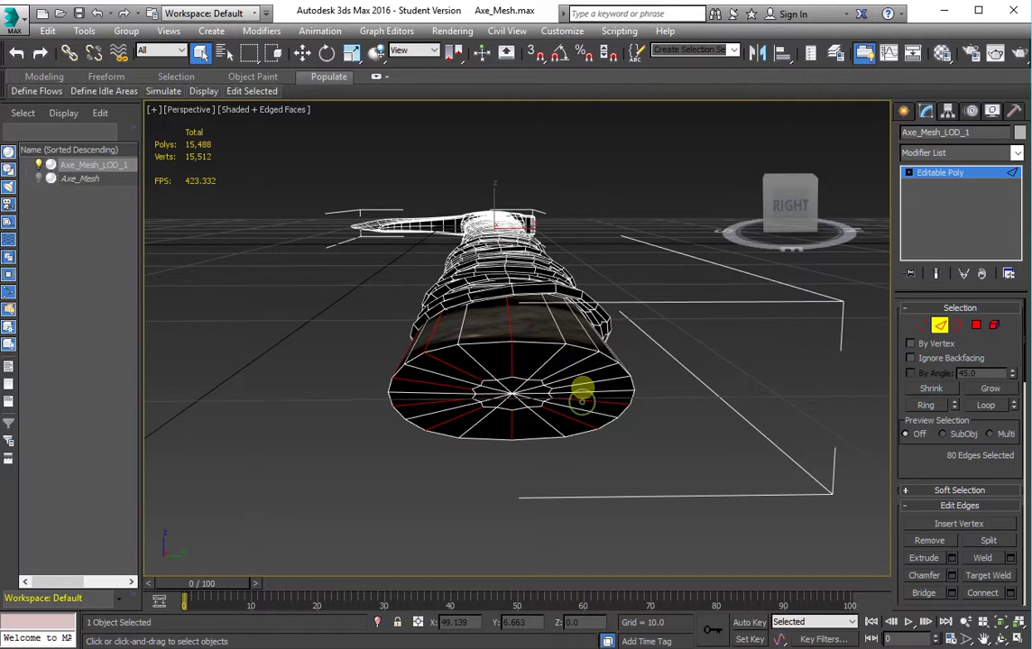
pyautogui.hotkey('ctrl', 'BackSpace')
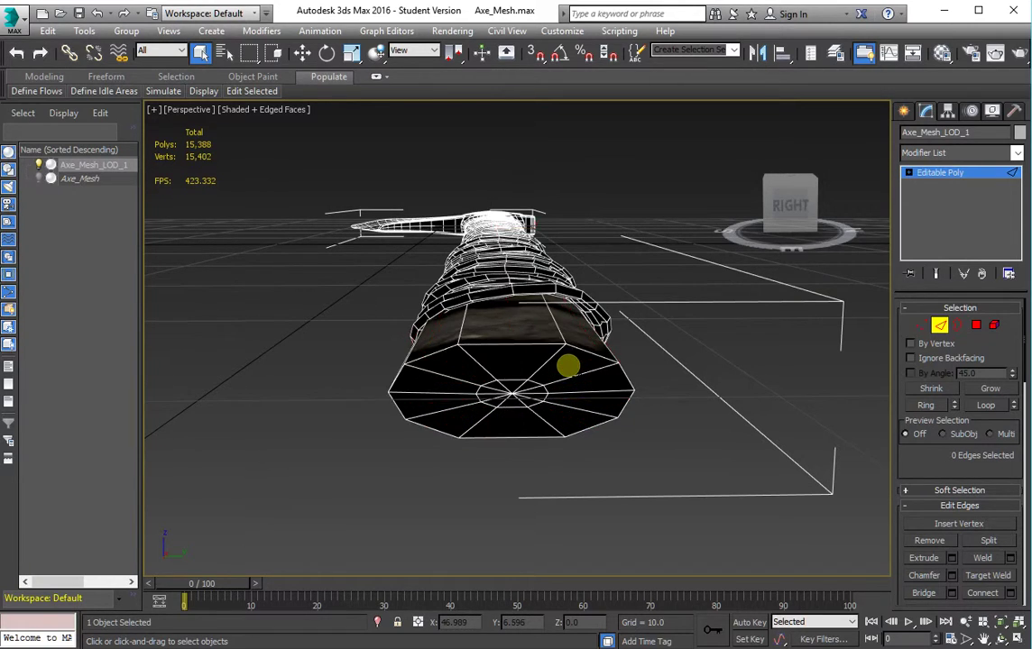
# Step: Remove the remaining ten end-cap edges, bringing LOD_1 to 15,378 polygons
pyautogui.scroll(-5, 487, 306)
pyautogui.scroll(3, 497, 397)
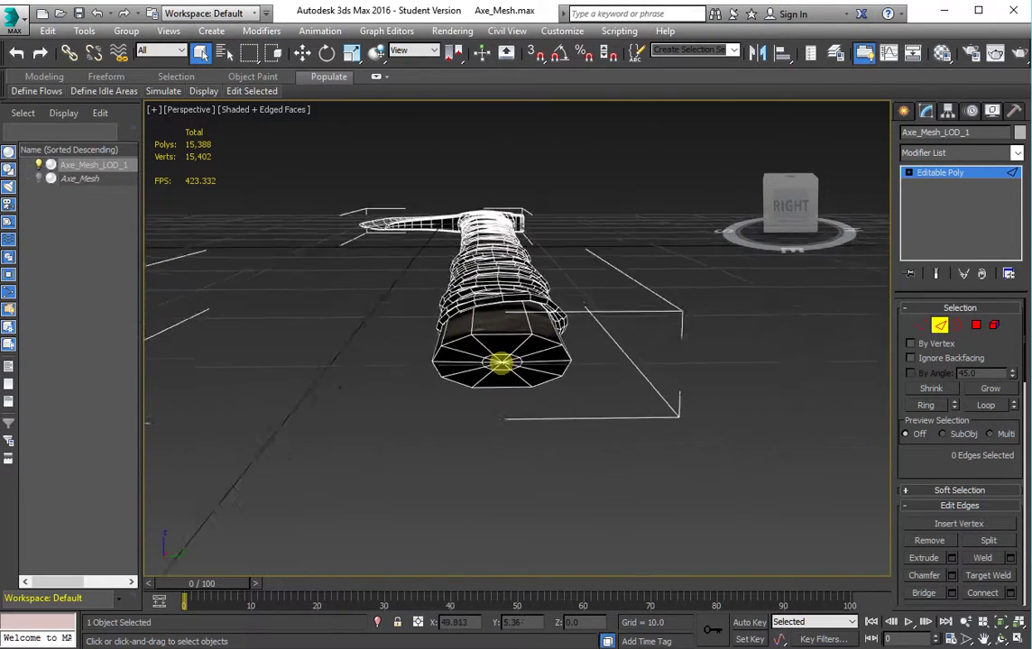
pyautogui.scroll(3, 502, 328)
pyautogui.hotkey('ctrl', 'BackSpace')
pyautogui.scroll(-5, 500, 315)
pyautogui.moveTo(488, 307)
pyautogui.keyDown('alt'); pyautogui.mouseDown(button='middle')
pyautogui.moveTo(446, 287)
pyautogui.moveTo(516, 269)
pyautogui.moveTo(638, 316)
pyautogui.moveTo(543, 346)
pyautogui.moveTo(557, 269)
pyautogui.moveTo(527, 246)
pyautogui.mouseUp(button='middle'); pyautogui.keyUp('alt')
pyautogui.scroll(5, 516, 269)
# Step: Remove two edge loops on the lashed back end of the axe head
pyautogui.doubleClick(566, 260)
pyautogui.scroll(3, 569, 252)
pyautogui.keyDown('ctrl'); pyautogui.doubleClick(507, 253); pyautogui.keyUp('ctrl')
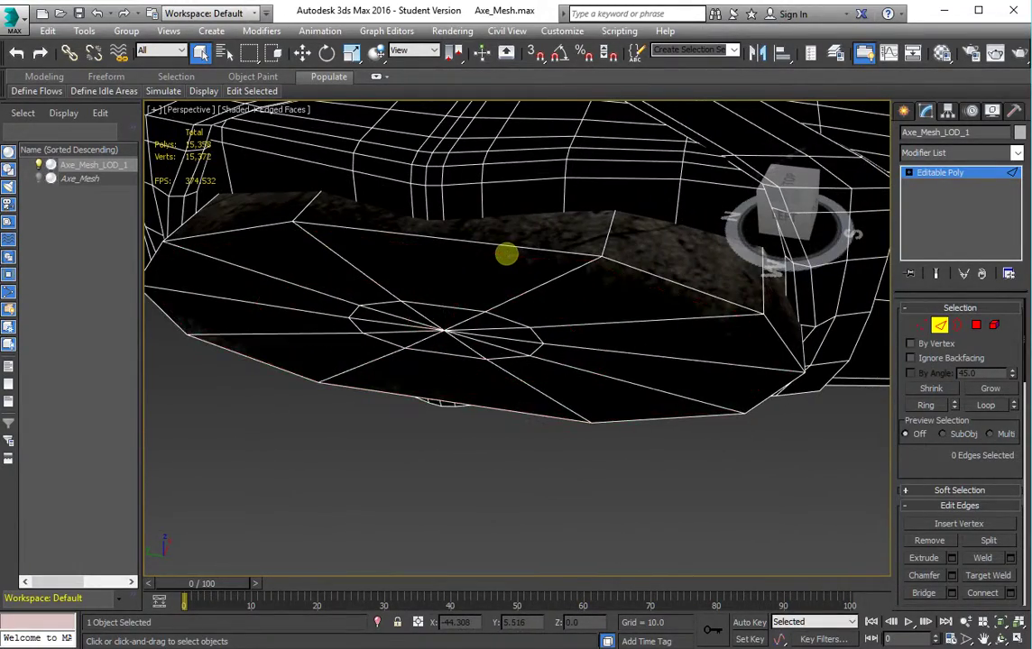
pyautogui.click(449, 307)
pyautogui.scroll(-5, 450, 304)
pyautogui.moveTo(449, 304)
pyautogui.keyDown('alt'); pyautogui.mouseDown(button='middle')
pyautogui.moveTo(575, 327)
pyautogui.moveTo(569, 454)
pyautogui.moveTo(512, 346)
pyautogui.mouseUp(button='middle'); pyautogui.keyUp('alt')
pyautogui.scroll(3, 536, 350)
pyautogui.doubleClick(520, 341)
pyautogui.keyDown('ctrl'); pyautogui.doubleClick(527, 341); pyautogui.keyUp('ctrl')
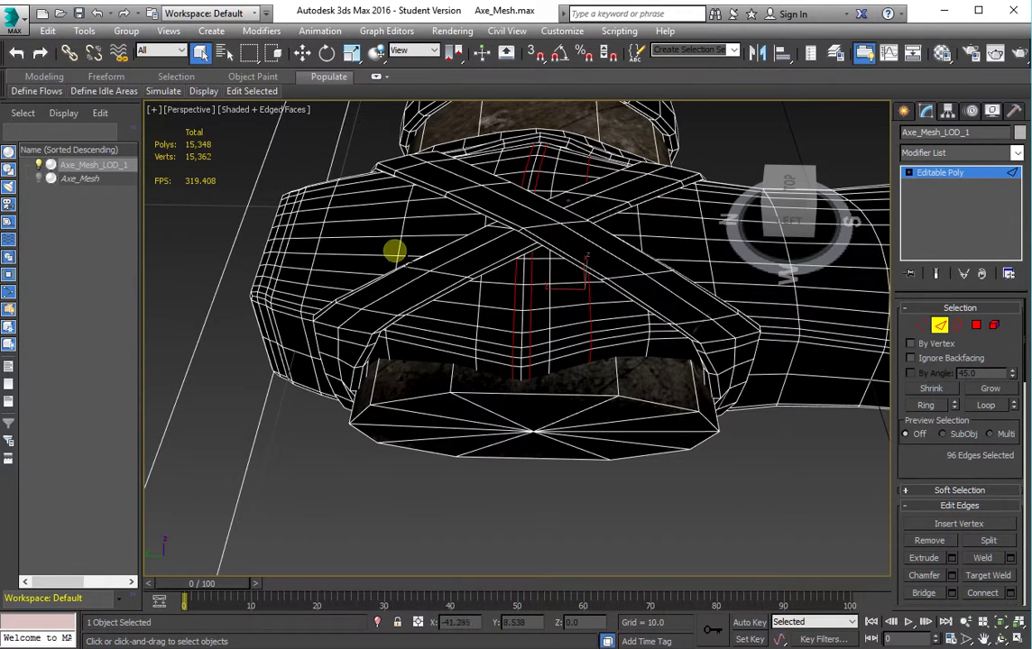
pyautogui.hotkey('ctrl', 'BackSpace')
# Step: Remove a vertical edge loop on the head, reaching 15,156 polygons
pyautogui.doubleClick(277, 272)
pyautogui.hotkey('ctrl', 'BackSpace')
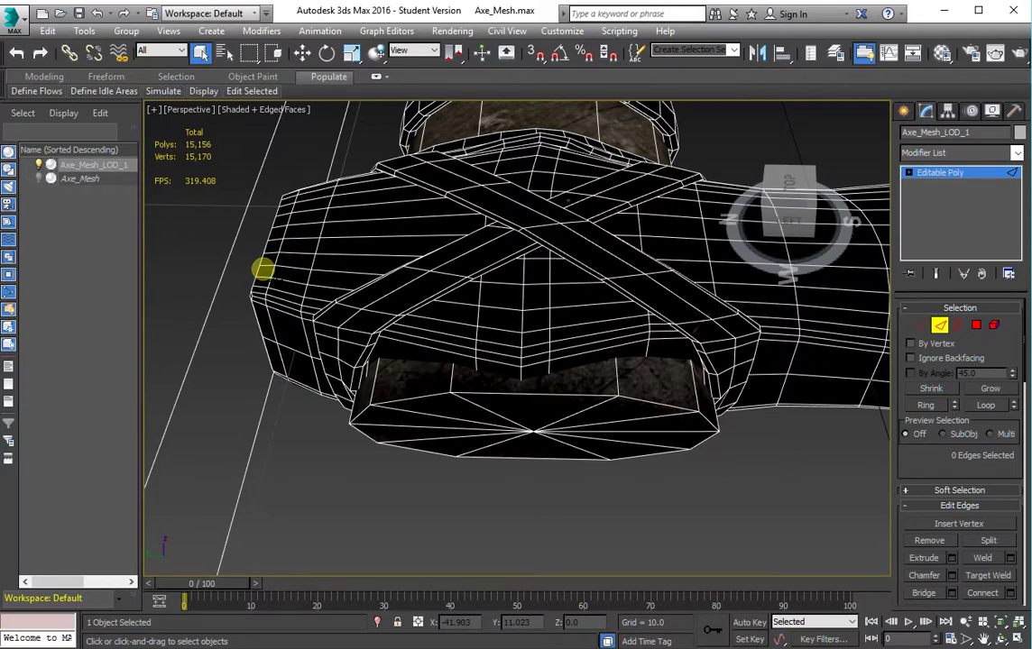
pyautogui.scroll(5, 307, 260)
pyautogui.scroll(3, 307, 261)
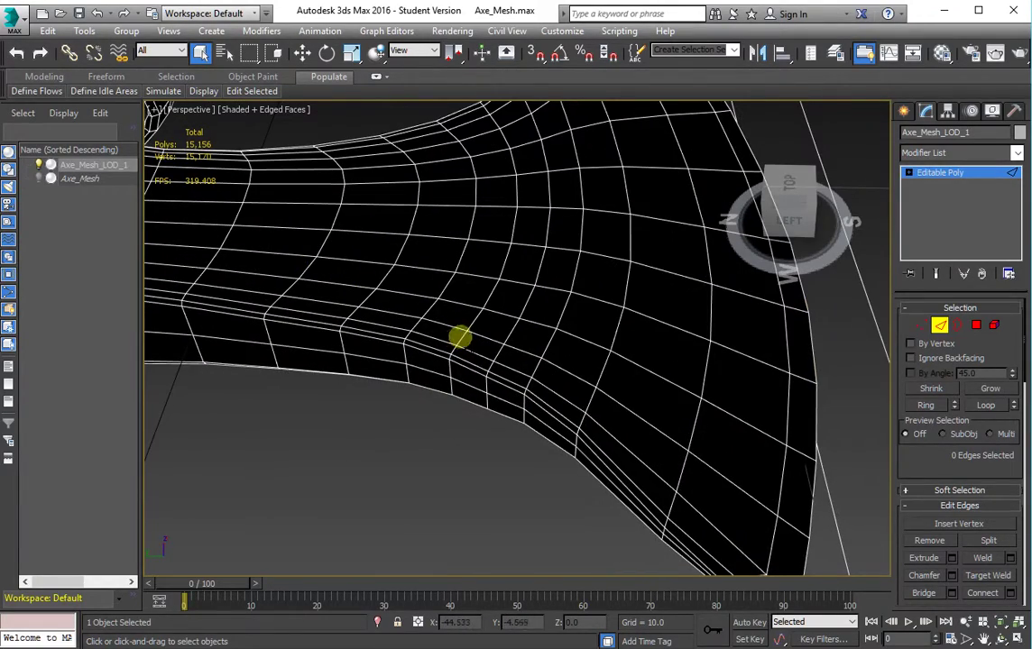
# Step: Switch to Top view and remove an edge loop on the blade
pyautogui.doubleClick(470, 323)
pyautogui.press('t')
pyautogui.scroll(-3, 500, 346)
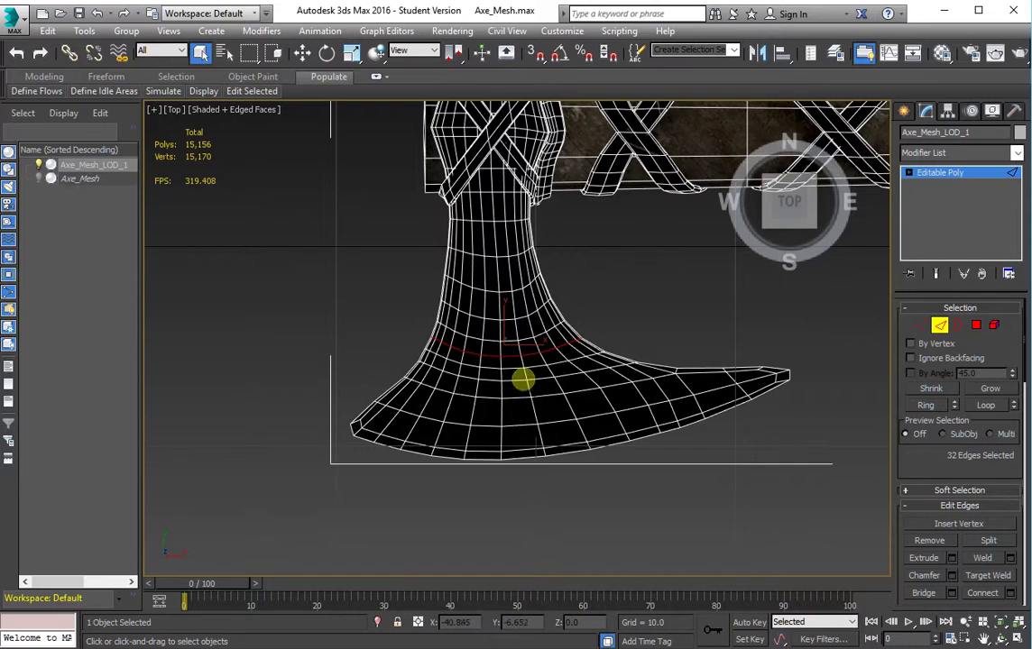
pyautogui.scroll(-2, 523, 375)
pyautogui.hotkey('ctrl', 'BackSpace')
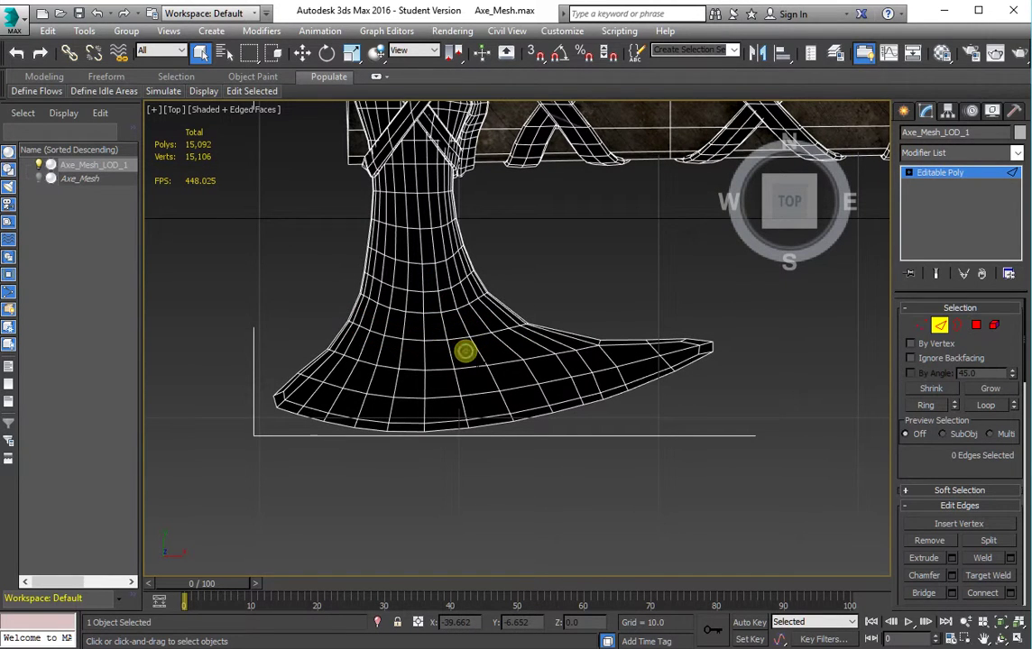
# Step: Remove three vertical edge loops from the axe blade
pyautogui.doubleClick(478, 395)
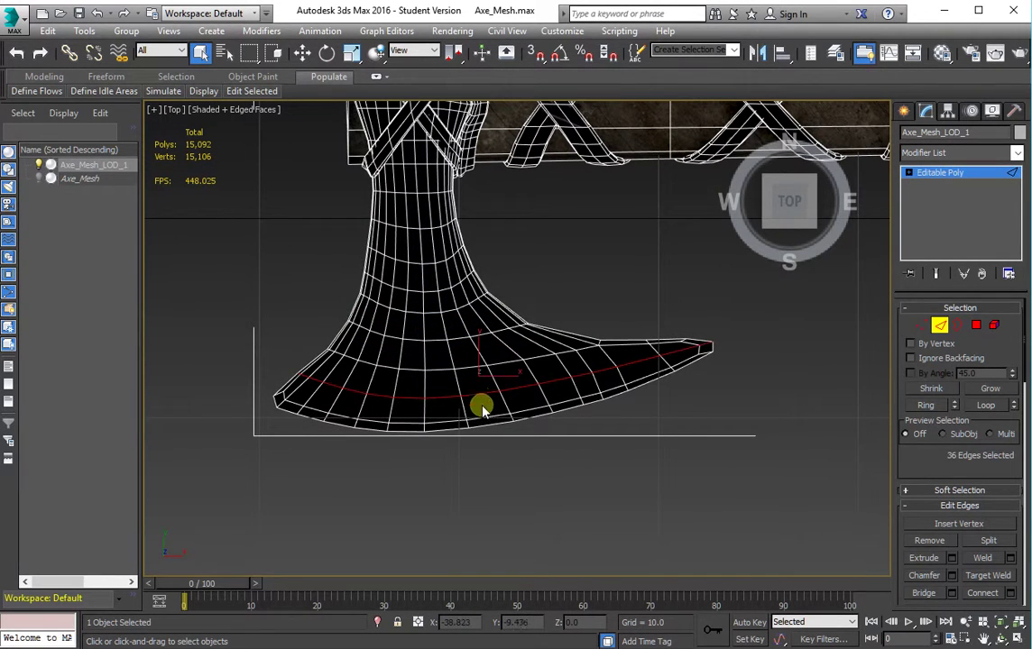
pyautogui.doubleClick(311, 394)
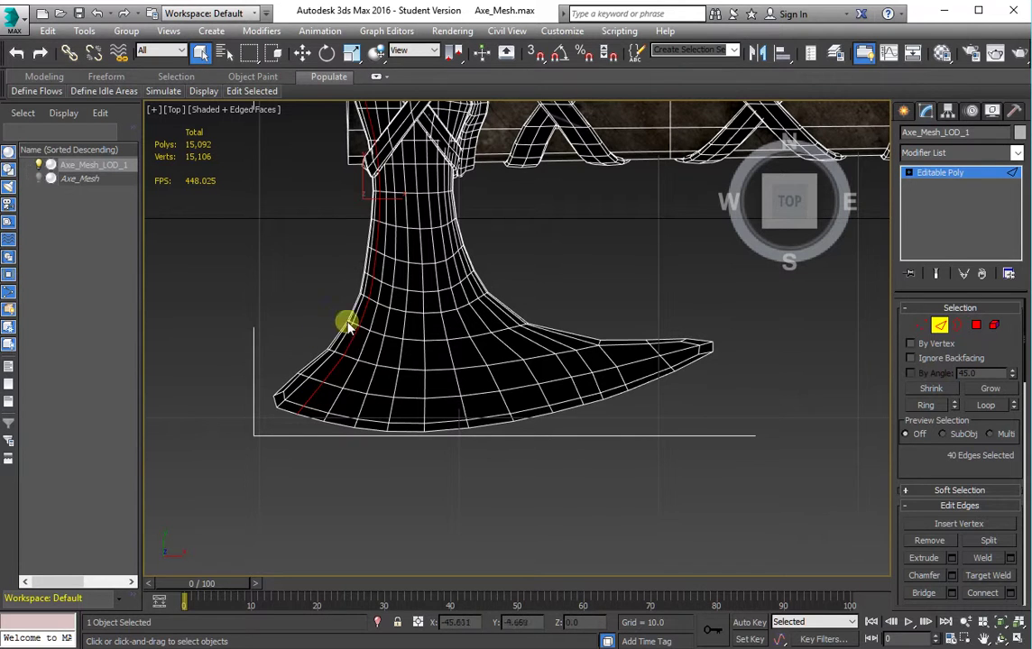
pyautogui.keyDown('ctrl'); pyautogui.doubleClick(343, 271); pyautogui.keyUp('ctrl')
pyautogui.moveTo(425, 212)
pyautogui.mouseDown(button='middle')
pyautogui.moveTo(403, 502)
pyautogui.moveTo(400, 325)
pyautogui.mouseUp(button='middle')
pyautogui.moveTo(375, 492); pyautogui.dragTo(375, 433, button='middle')
pyautogui.keyDown('ctrl'); pyautogui.doubleClick(383, 405); pyautogui.keyUp('ctrl')
pyautogui.hotkey('ctrl', 'BackSpace')
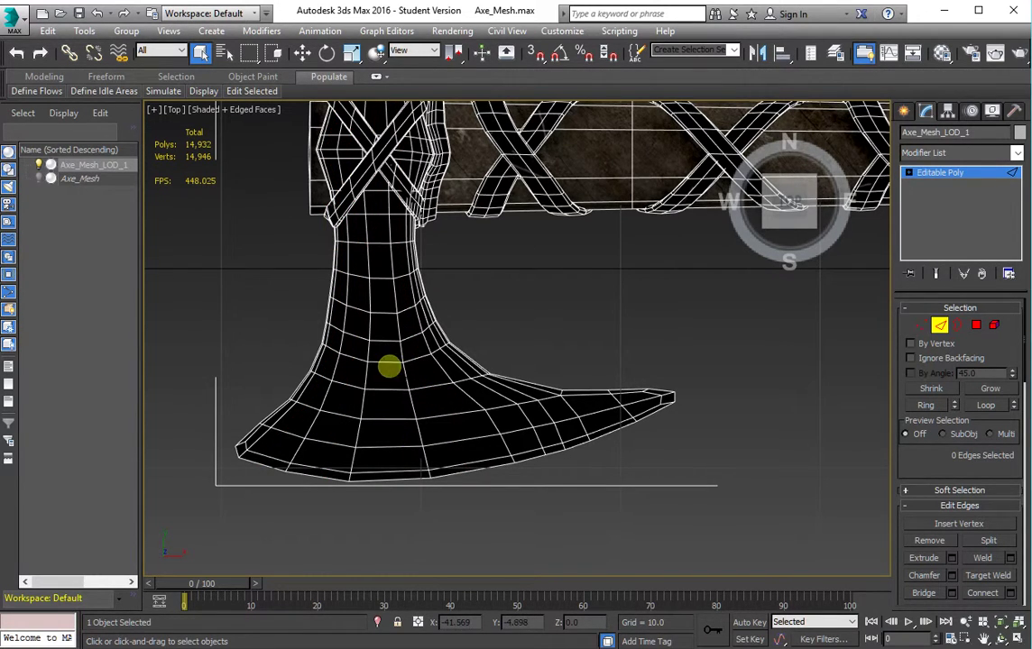
# Step: Remove two edge loops across the blade's neck, reaching 14,860 polygons
pyautogui.doubleClick(382, 312)
pyautogui.hotkey('ctrl', 'BackSpace')
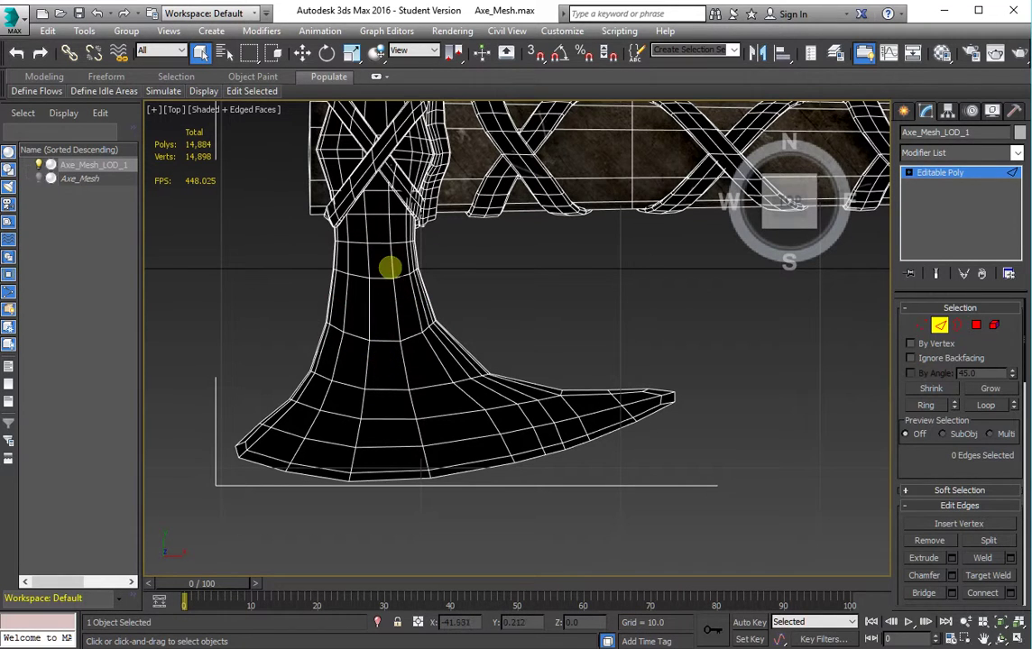
pyautogui.doubleClick(374, 241)
pyautogui.hotkey('ctrl', 'BackSpace')
pyautogui.moveTo(376, 242); pyautogui.dragTo(366, 378, button='middle')
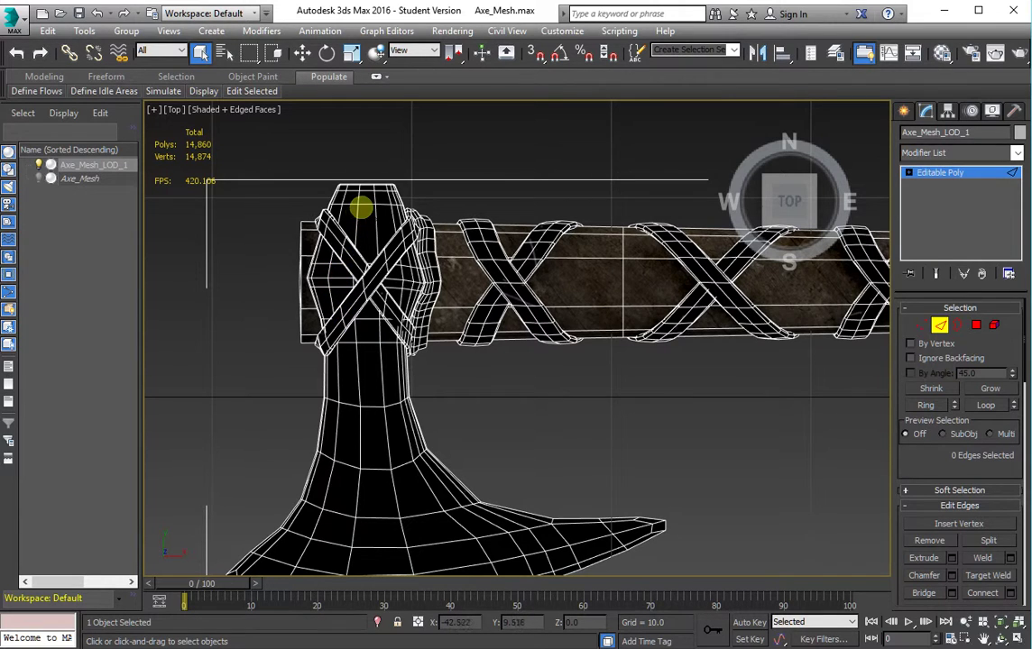
# Step: Remove the 24-edge loop, then loop-select and remove edge loops on the handle lashing
pyautogui.hotkey('ctrl', 'BackSpace')
pyautogui.scroll(2, 458, 275)
pyautogui.scroll(2, 428, 241)
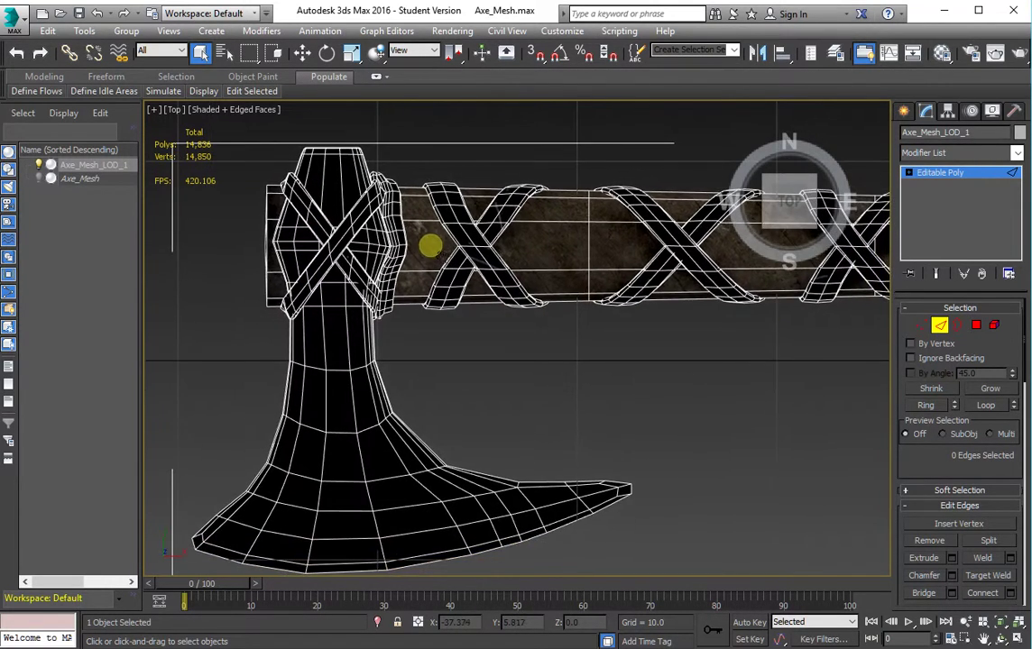
pyautogui.scroll(2, 401, 242)
pyautogui.scroll(2, 401, 241)
pyautogui.keyDown('ctrl'); pyautogui.click(387, 316); pyautogui.keyUp('ctrl')
pyautogui.hotkey('alt', 'l')
pyautogui.moveTo(373, 377)
pyautogui.mouseDown(button='middle')
pyautogui.moveTo(420, 256)
pyautogui.moveTo(394, 293)
pyautogui.moveTo(304, 198)
pyautogui.mouseUp(button='middle')
pyautogui.hotkey('ctrl', 'BackSpace')
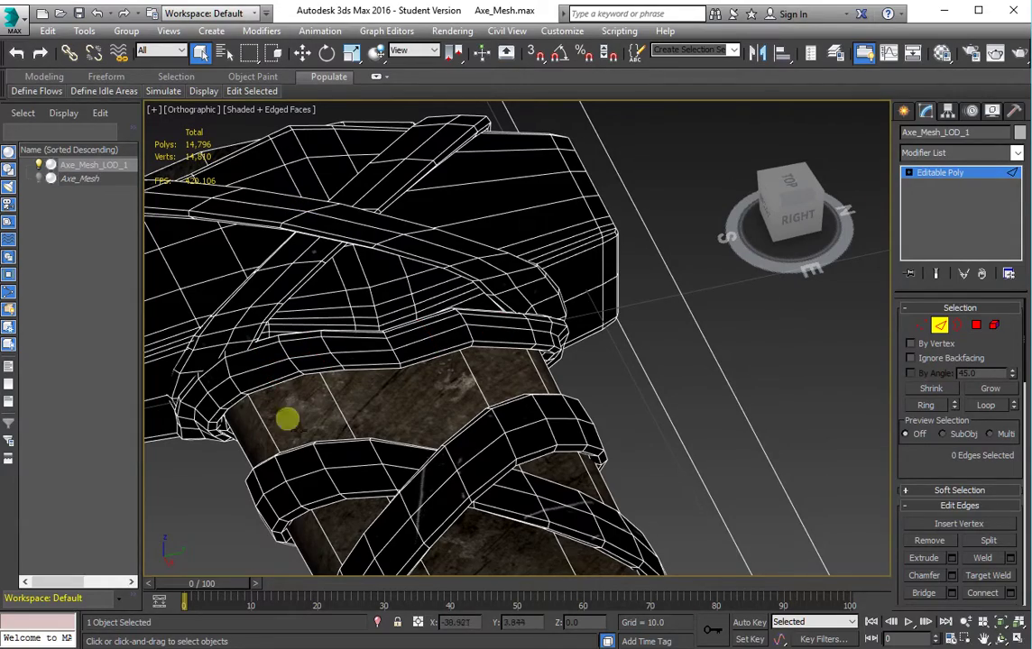
# Step: Remove two more edge loops from the lashing and its strap
pyautogui.doubleClick(203, 417)
pyautogui.moveTo(203, 417)
pyautogui.keyDown('alt'); pyautogui.mouseDown(button='middle')
pyautogui.moveTo(221, 412)
pyautogui.moveTo(209, 463)
pyautogui.moveTo(198, 438)
pyautogui.moveTo(224, 371)
pyautogui.mouseUp(button='middle'); pyautogui.keyUp('alt')
pyautogui.hotkey('ctrl', 'BackSpace')
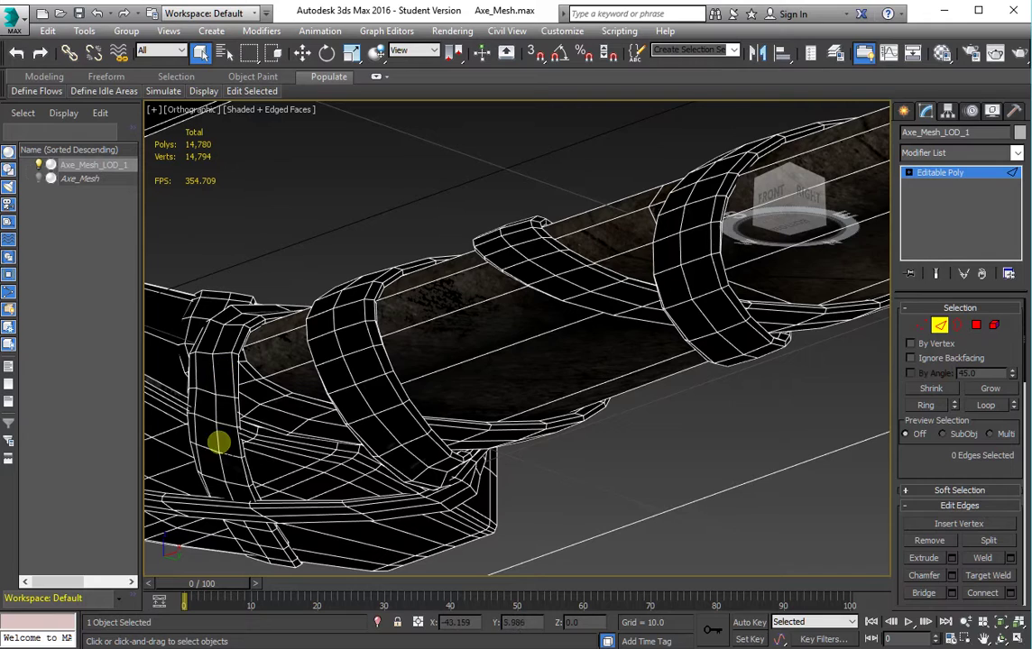
pyautogui.doubleClick(223, 424)
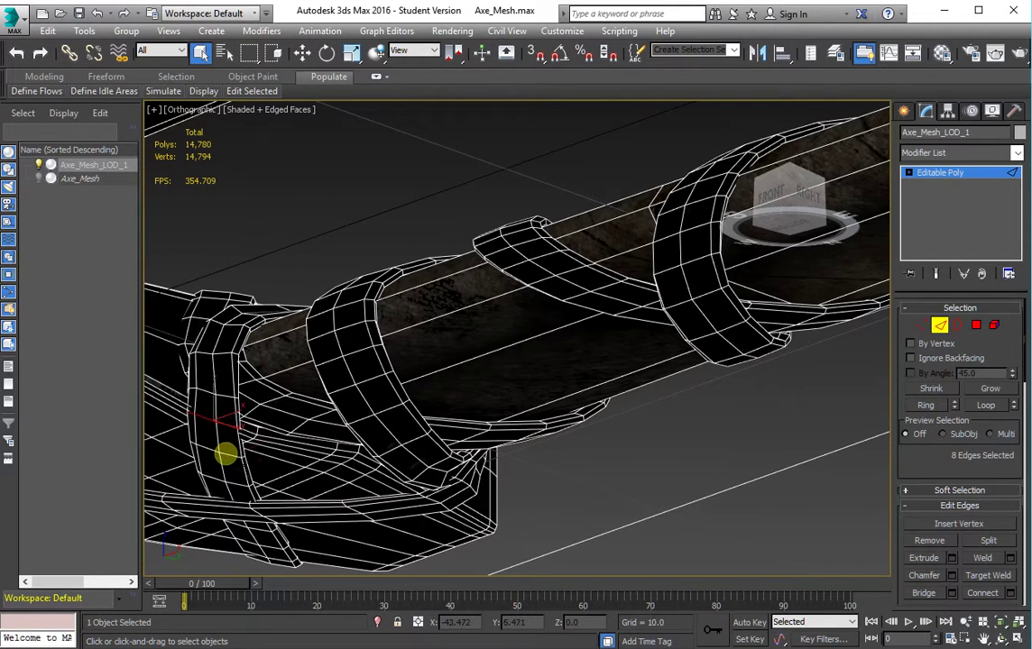
pyautogui.hotkey('ctrl', 'BackSpace')
# Step: Strip edges from the back of the axe head and the crossed strap
pyautogui.click(414, 432)
pyautogui.moveTo(415, 432)
pyautogui.keyDown('alt'); pyautogui.mouseDown(button='middle')
pyautogui.moveTo(457, 442)
pyautogui.moveTo(463, 460)
pyautogui.moveTo(449, 458)
pyautogui.mouseUp(button='middle'); pyautogui.keyUp('alt')
pyautogui.keyDown('alt'); pyautogui.moveTo(411, 407); pyautogui.dragTo(405, 426, button='middle'); pyautogui.keyUp('alt')
pyautogui.hotkey('ctrl', 'BackSpace')
pyautogui.moveTo(463, 442)
pyautogui.keyDown('alt'); pyautogui.mouseDown(button='middle')
pyautogui.moveTo(423, 493)
pyautogui.moveTo(386, 499)
pyautogui.mouseUp(button='middle'); pyautogui.keyUp('alt')
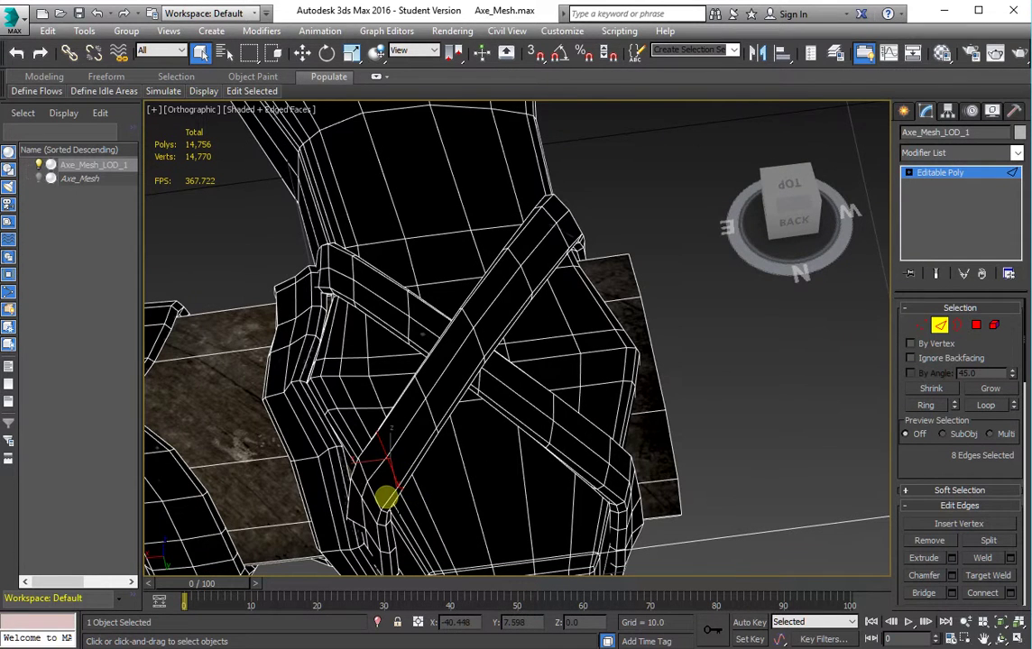
pyautogui.hotkey('ctrl', 'BackSpace')
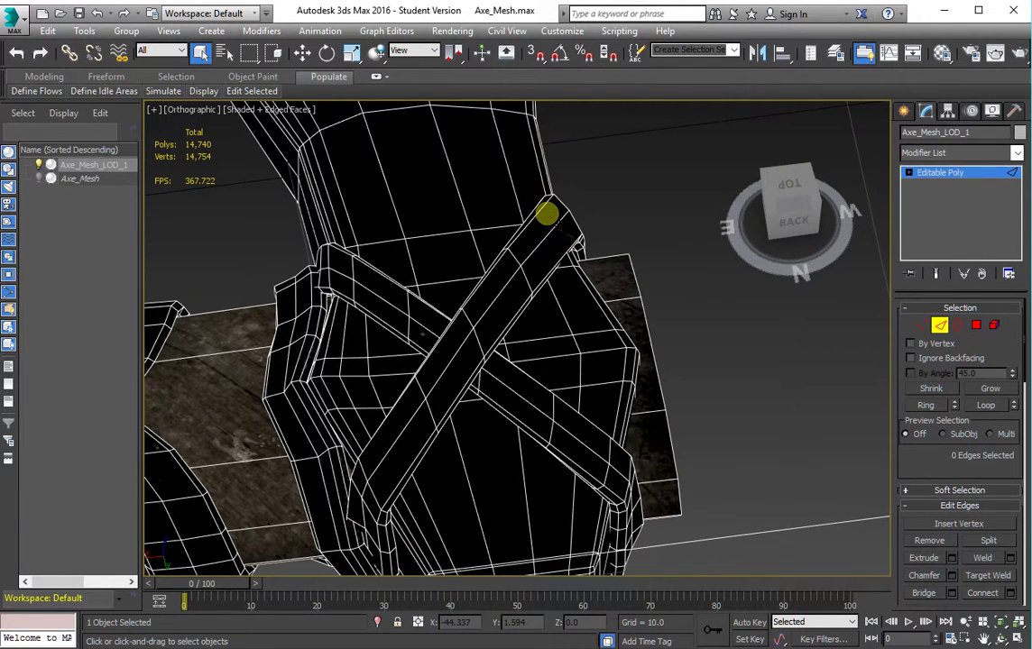
pyautogui.doubleClick(348, 272)
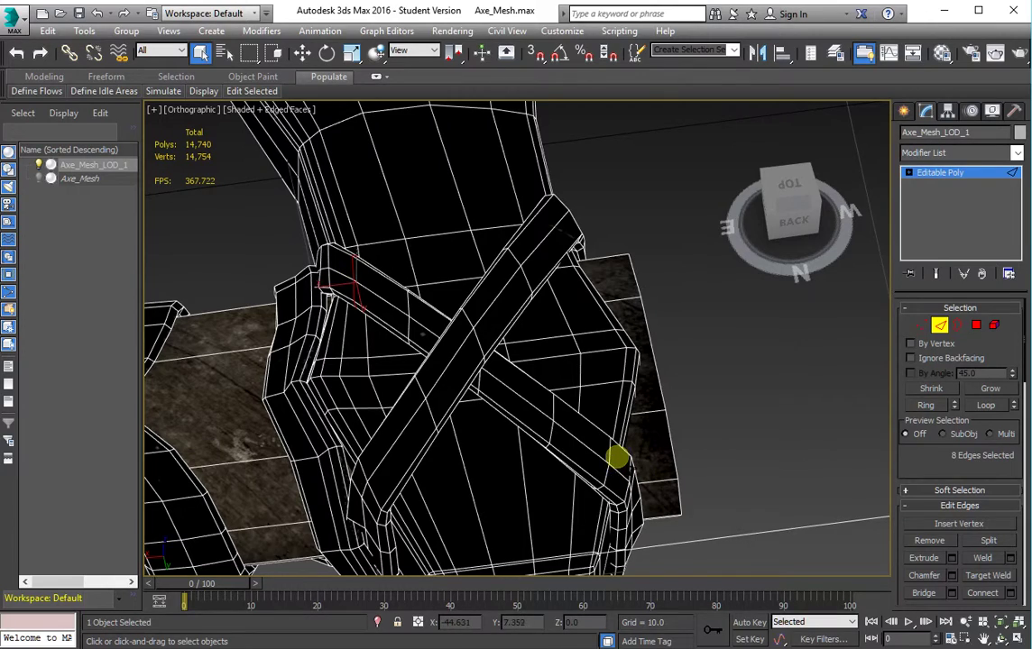
pyautogui.hotkey('ctrl', 'BackSpace')
# Step: Remove the long blade loop and remaining strap edges, then deselect, leaving 14,620 polys
pyautogui.click(626, 391)
pyautogui.keyDown('alt'); pyautogui.moveTo(625, 391); pyautogui.dragTo(584, 350, button='middle'); pyautogui.keyUp('alt')
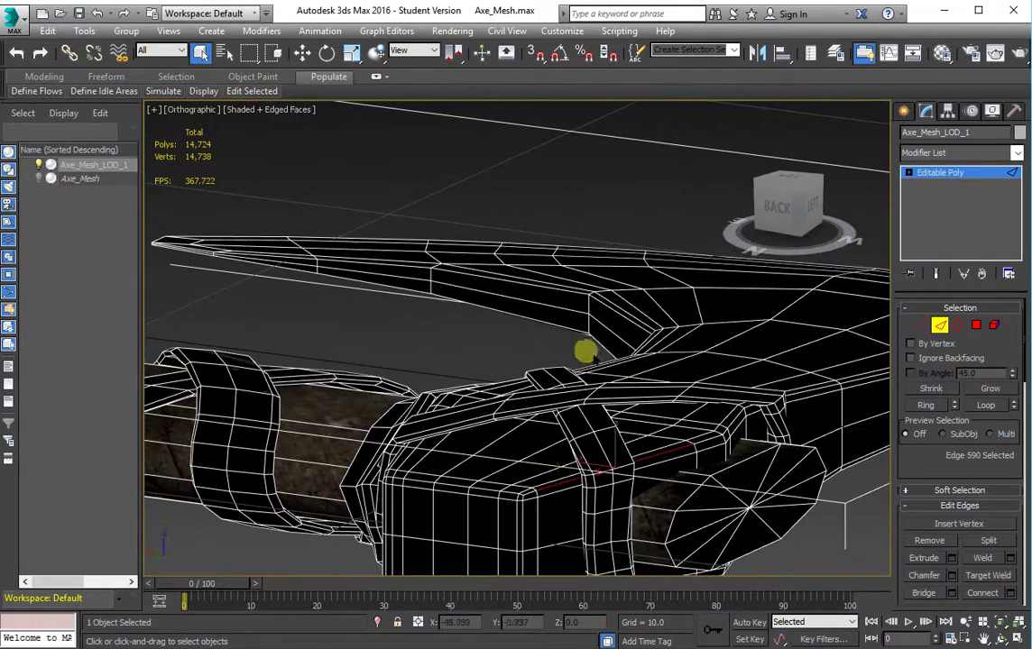
pyautogui.doubleClick(532, 501)
pyautogui.moveTo(532, 500)
pyautogui.keyDown('alt'); pyautogui.mouseDown(button='middle')
pyautogui.moveTo(470, 430)
pyautogui.moveTo(473, 545)
pyautogui.mouseUp(button='middle'); pyautogui.keyUp('alt')
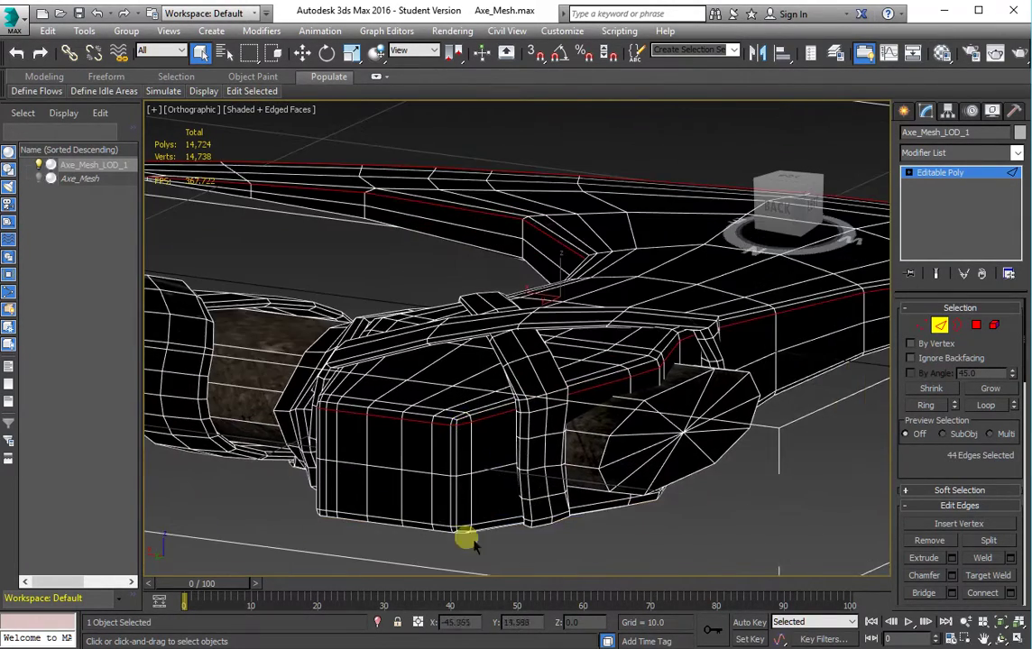
pyautogui.hotkey('ctrl', 'BackSpace')
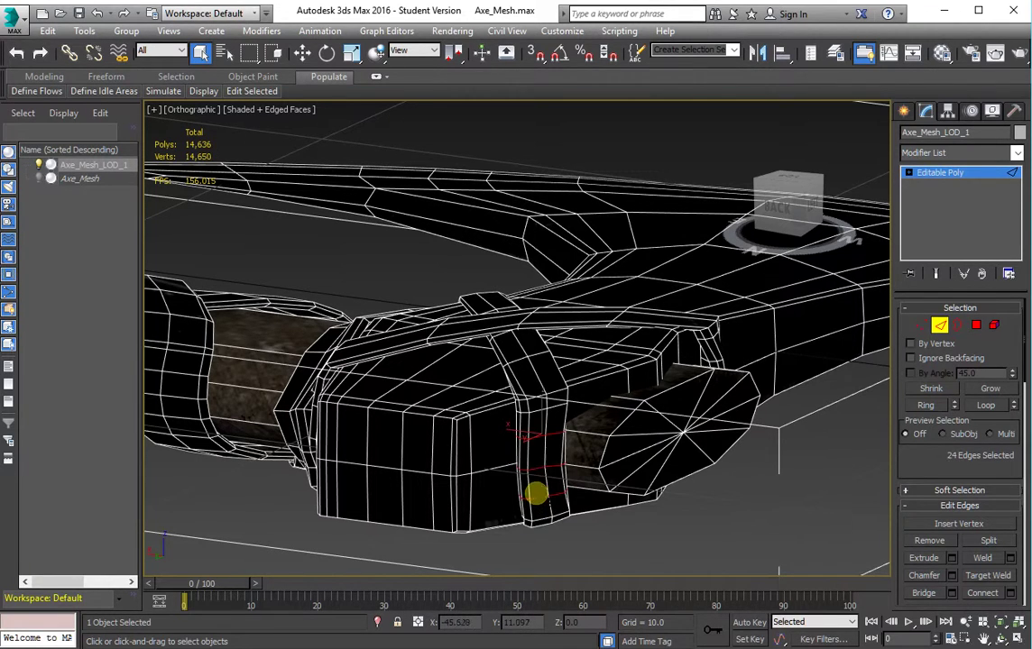
pyautogui.hotkey('ctrl', 'BackSpace')
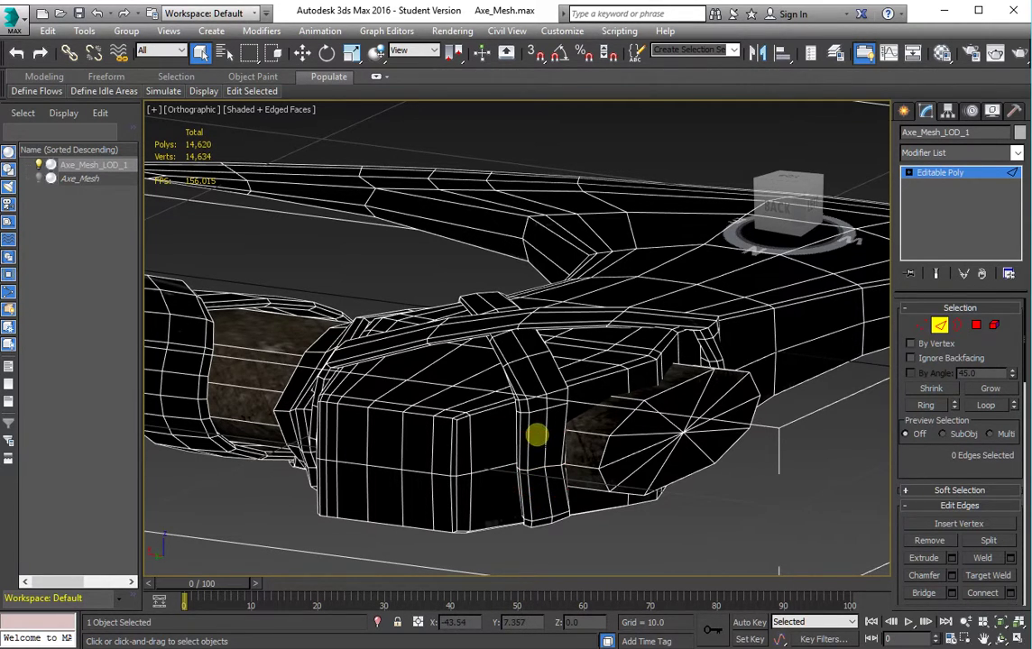
pyautogui.hotkey('ctrl', 'd')
pyautogui.moveTo(349, 341)
pyautogui.keyDown('alt'); pyautogui.mouseDown(button='middle')
pyautogui.moveTo(461, 402)
pyautogui.moveTo(228, 354)
pyautogui.mouseUp(button='middle'); pyautogui.keyUp('alt')
# Step: Select Axe_Mesh_LOD_1 in Edge mode and select several edge loops on the handle wrap
pyautogui.click(228, 354)
pyautogui.scroll(2, 282, 352)
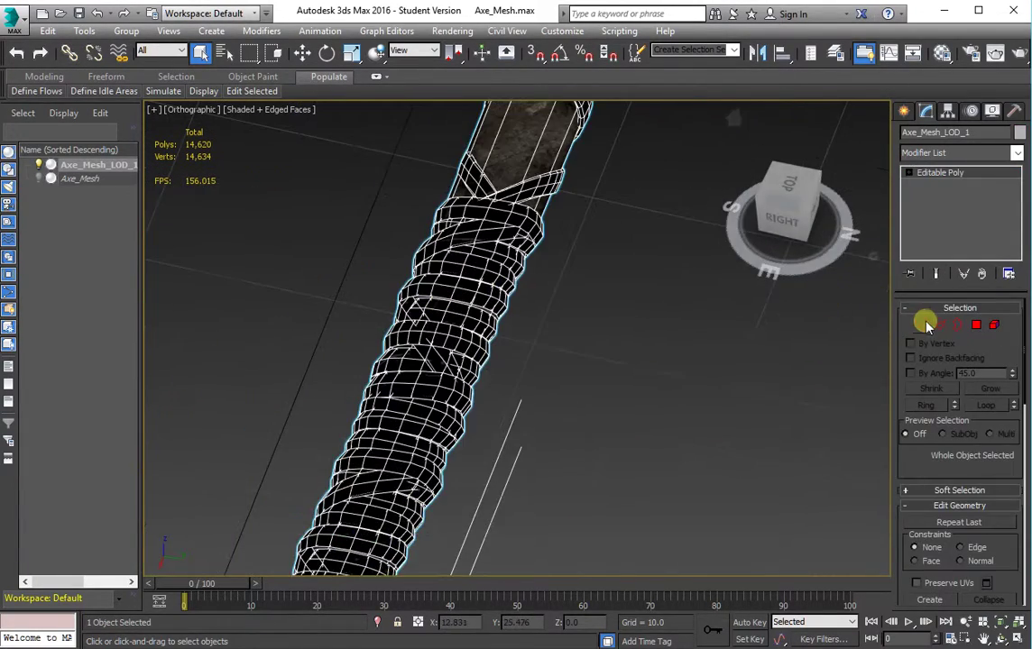
pyautogui.click(939, 324)
pyautogui.scroll(3, 445, 396)
pyautogui.doubleClick(336, 456)
pyautogui.keyDown('alt'); pyautogui.moveTo(336, 457); pyautogui.dragTo(369, 480, button='middle'); pyautogui.keyUp('alt')
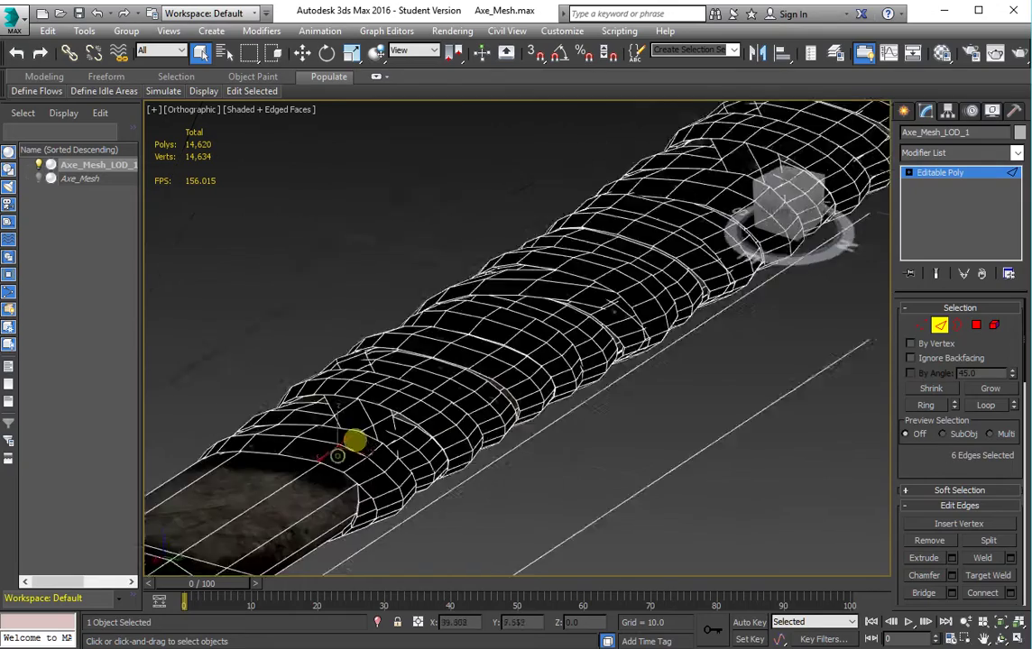
pyautogui.moveTo(427, 518)
pyautogui.keyDown('alt'); pyautogui.mouseDown(button='middle')
pyautogui.moveTo(383, 495)
pyautogui.moveTo(382, 521)
pyautogui.moveTo(417, 419)
pyautogui.moveTo(397, 432)
pyautogui.mouseUp(button='middle'); pyautogui.keyUp('alt')
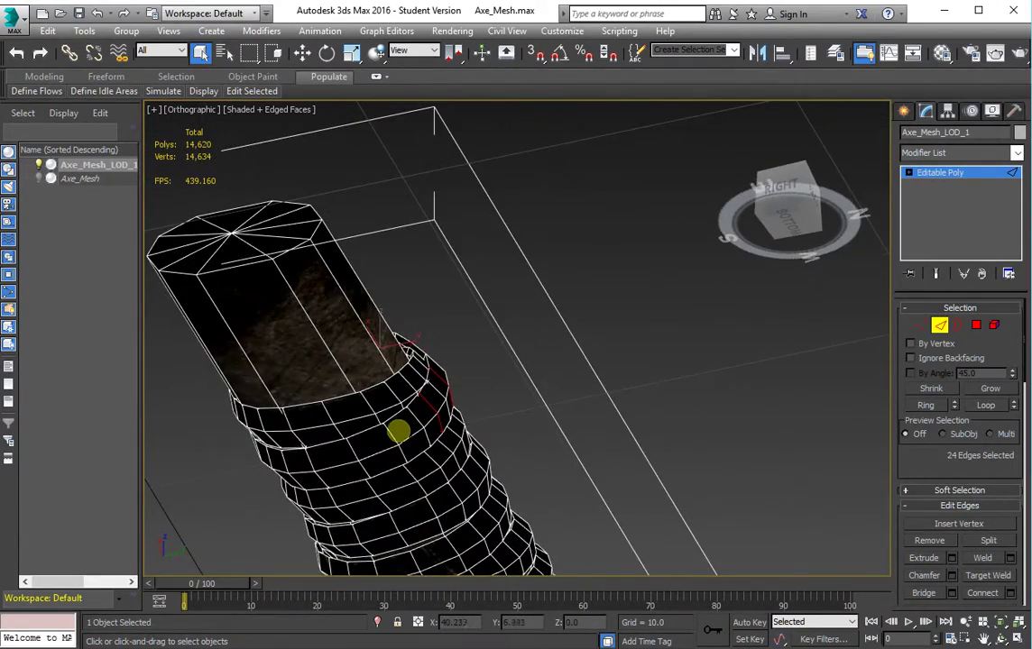
pyautogui.keyDown('ctrl'); pyautogui.click(389, 434); pyautogui.keyUp('ctrl')
pyautogui.keyDown('ctrl'); pyautogui.click(306, 462); pyautogui.keyUp('ctrl')
pyautogui.moveTo(305, 462)
pyautogui.keyDown('alt'); pyautogui.mouseDown(button='middle')
pyautogui.moveTo(294, 461)
pyautogui.moveTo(303, 431)
pyautogui.moveTo(258, 410)
pyautogui.moveTo(282, 380)
pyautogui.moveTo(275, 405)
pyautogui.moveTo(299, 387)
pyautogui.mouseUp(button='middle'); pyautogui.keyUp('alt')
pyautogui.keyDown('ctrl'); pyautogui.click(263, 408); pyautogui.keyUp('ctrl')
# Step: Add the remaining lower wrap loops and remove them, leaving 14,542 polys
pyautogui.moveTo(391, 375)
pyautogui.keyDown('alt'); pyautogui.mouseDown(button='middle')
pyautogui.moveTo(370, 389)
pyautogui.moveTo(479, 399)
pyautogui.mouseUp(button='middle'); pyautogui.keyUp('alt')
pyautogui.keyDown('ctrl'); pyautogui.click(370, 390); pyautogui.keyUp('ctrl')
pyautogui.keyDown('ctrl'); pyautogui.click(390, 379); pyautogui.keyUp('ctrl')
pyautogui.keyDown('ctrl'); pyautogui.click(298, 424); pyautogui.keyUp('ctrl')
pyautogui.moveTo(298, 423)
pyautogui.keyDown('alt'); pyautogui.mouseDown(button='middle')
pyautogui.moveTo(375, 410)
pyautogui.moveTo(302, 445)
pyautogui.mouseUp(button='middle'); pyautogui.keyUp('alt')
pyautogui.hotkey('ctrl', 'BackSpace')
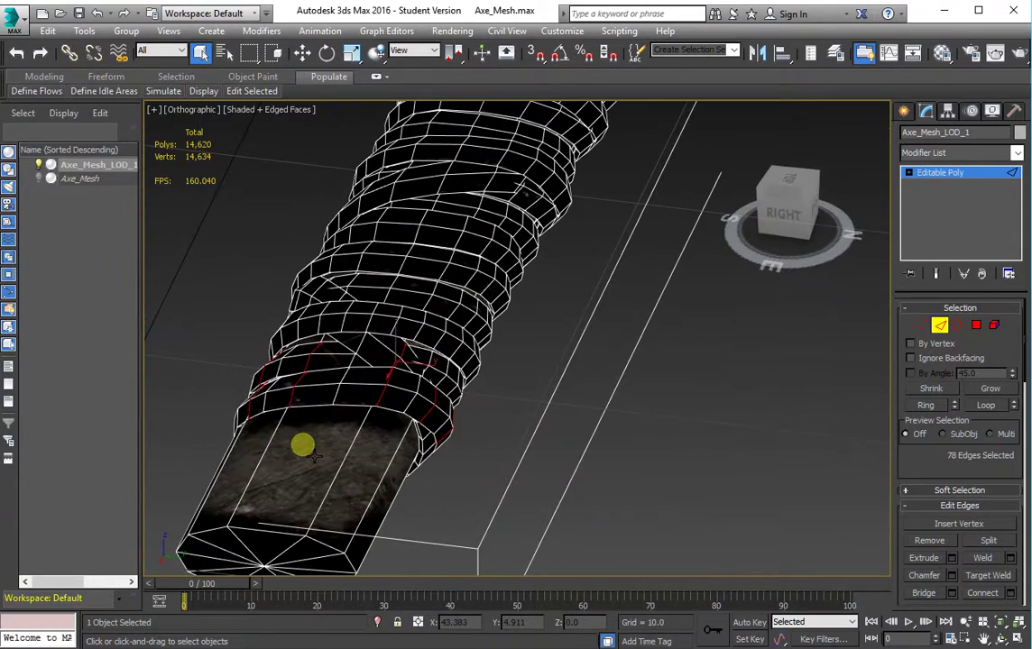
pyautogui.scroll(-2, 675, 341)
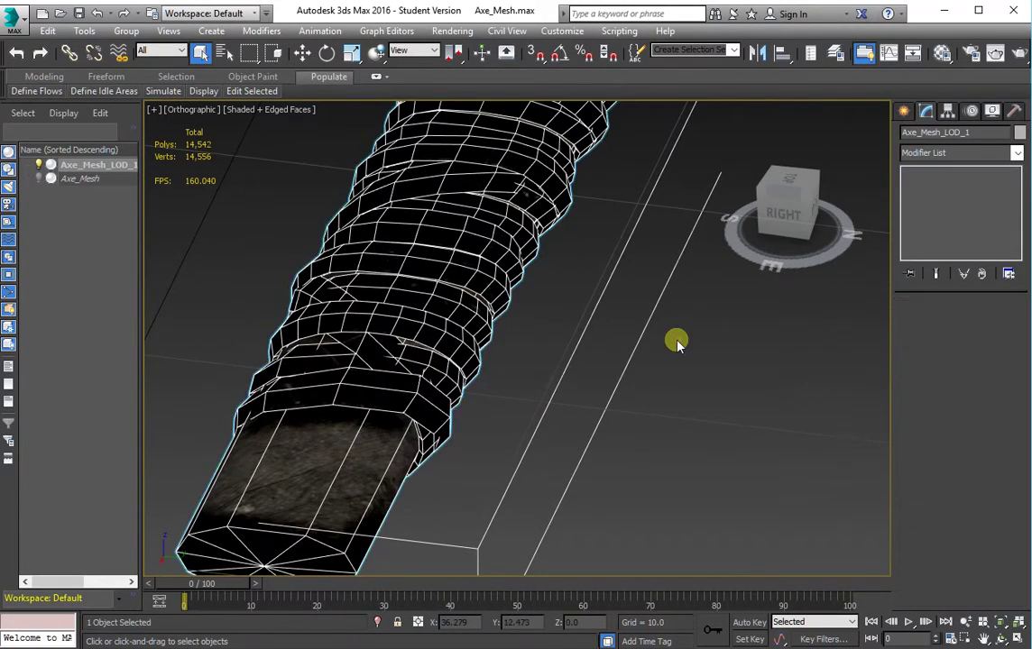
pyautogui.scroll(-5, 645, 357)
# Step: Clone the LOD 1 axe as a copy named Axe_Mesh_LOD_2
pyautogui.keyDown('alt'); pyautogui.moveTo(645, 357); pyautogui.dragTo(571, 318, button='middle'); pyautogui.keyUp('alt')
pyautogui.click(571, 318)
pyautogui.rightClick(566, 313)
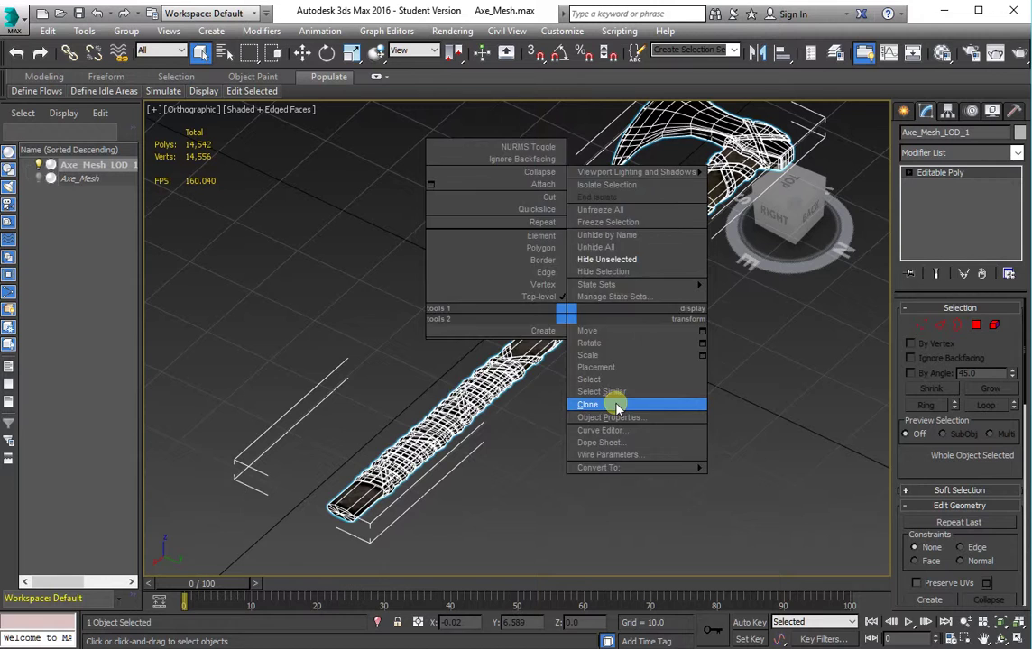
pyautogui.click(604, 404)
pyautogui.press('BackSpace')
pyautogui.write('2')
pyautogui.press('Return')
# Step: Hide all other objects so only Axe_Mesh_LOD_2 is visible, at 11,260 polygons
pyautogui.rightClick(535, 358)
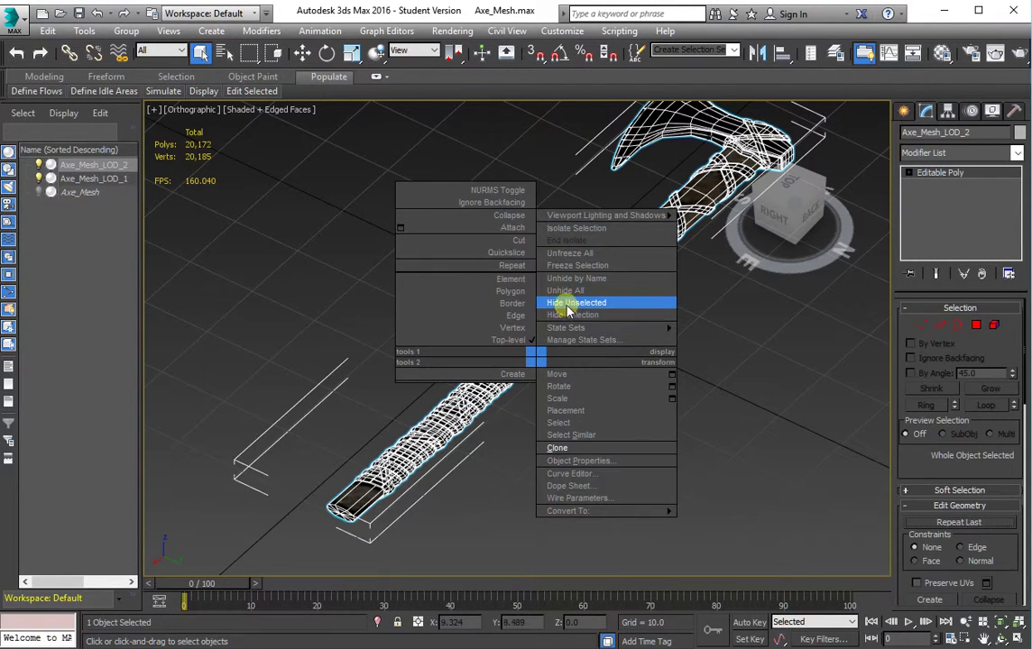
pyautogui.click(567, 307)
pyautogui.press('z')
pyautogui.click(86, 190)
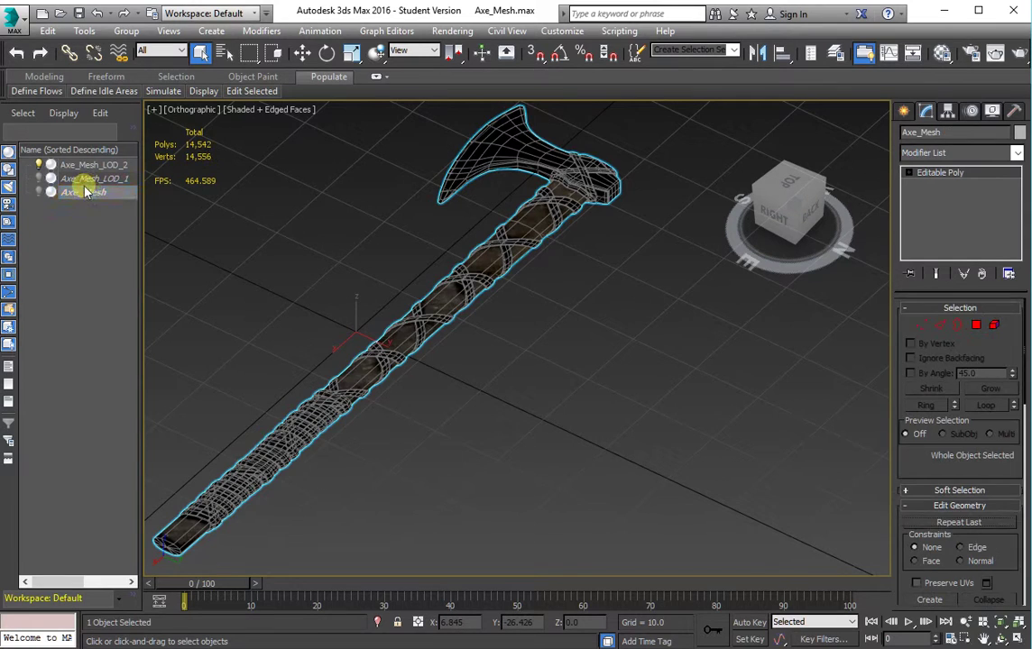
pyautogui.keyDown('ctrl'); pyautogui.click(81, 179); pyautogui.keyUp('ctrl')
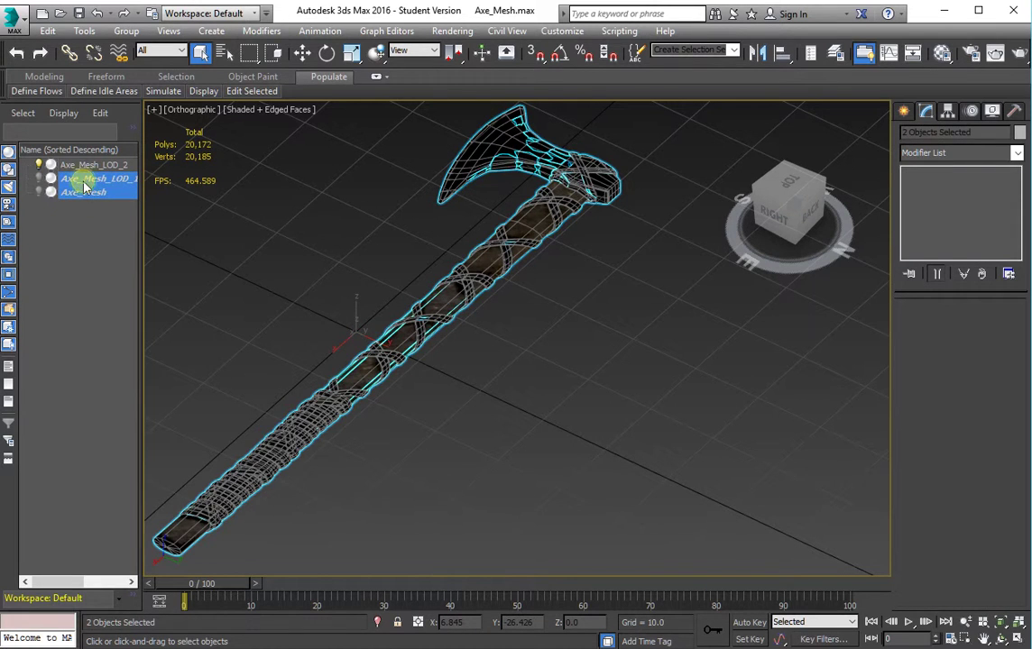
pyautogui.click(39, 165)
pyautogui.click(224, 223)
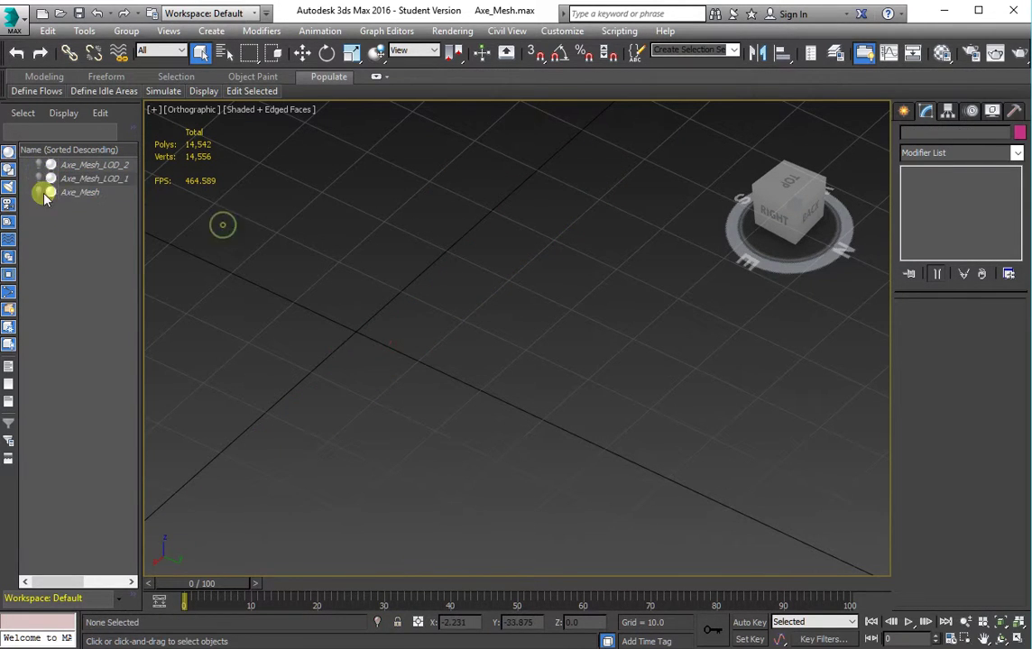
pyautogui.click(38, 165)
pyautogui.hotkey('ctrl', 'z')
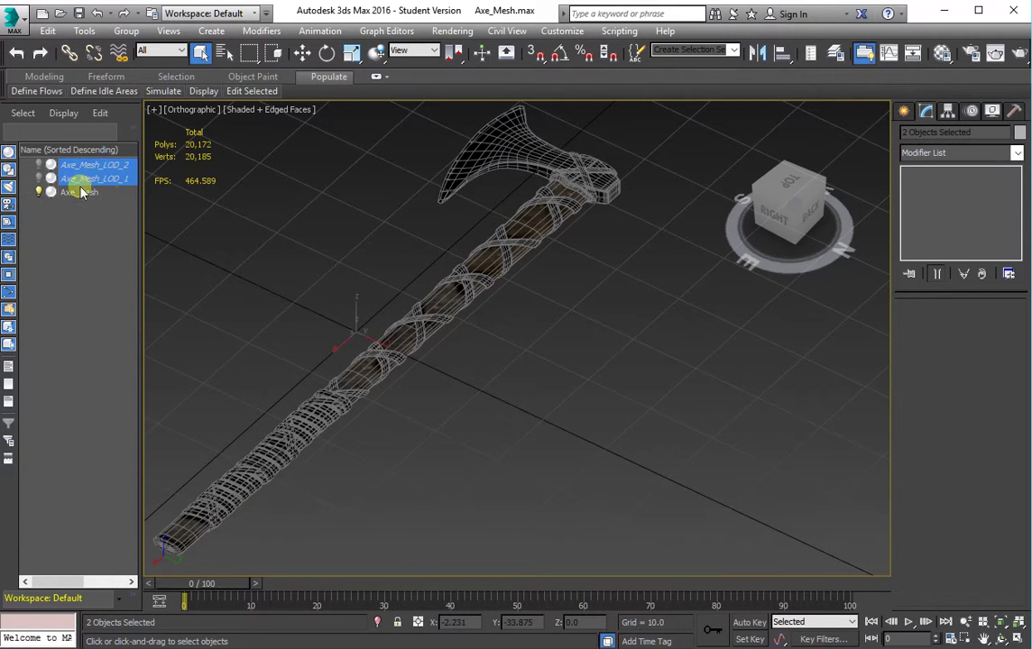
pyautogui.click(39, 192)
pyautogui.click(33, 146)
pyautogui.click(39, 165)
# Step: Select Axe_Mesh_LOD_2 and switch to Edge sub-object mode
pyautogui.click(519, 285)
pyautogui.click(511, 275)
pyautogui.scroll(5, 631, 284)
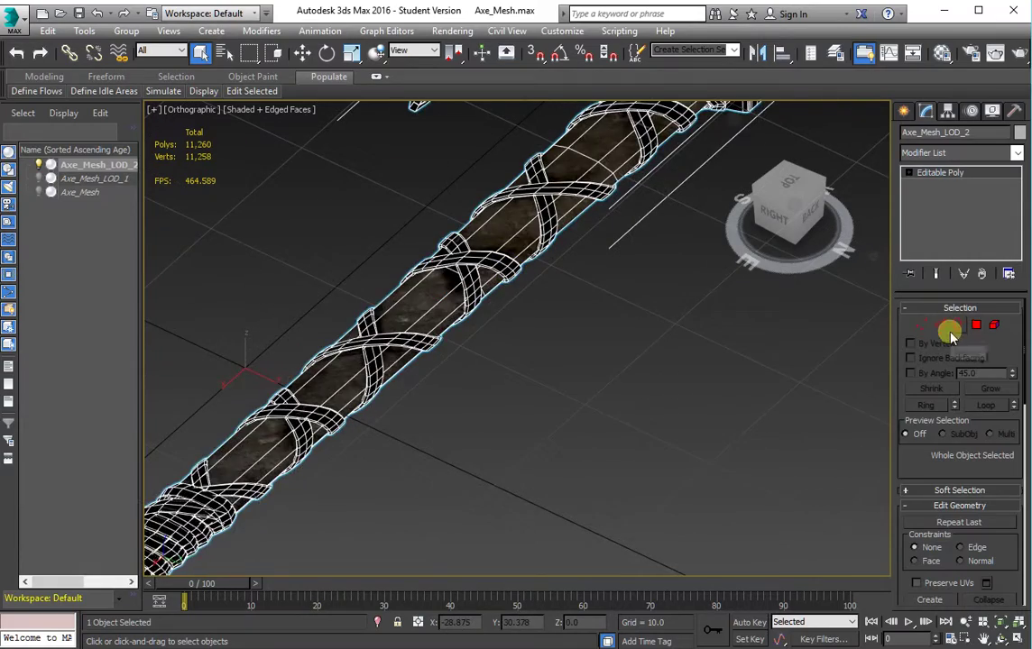
# Step: Remove an edge loop across the axe head, undoing one wrong removal
pyautogui.click(940, 325)
pyautogui.moveTo(456, 152)
pyautogui.mouseDown(button='middle')
pyautogui.moveTo(371, 400)
pyautogui.moveTo(357, 479)
pyautogui.mouseUp(button='middle')
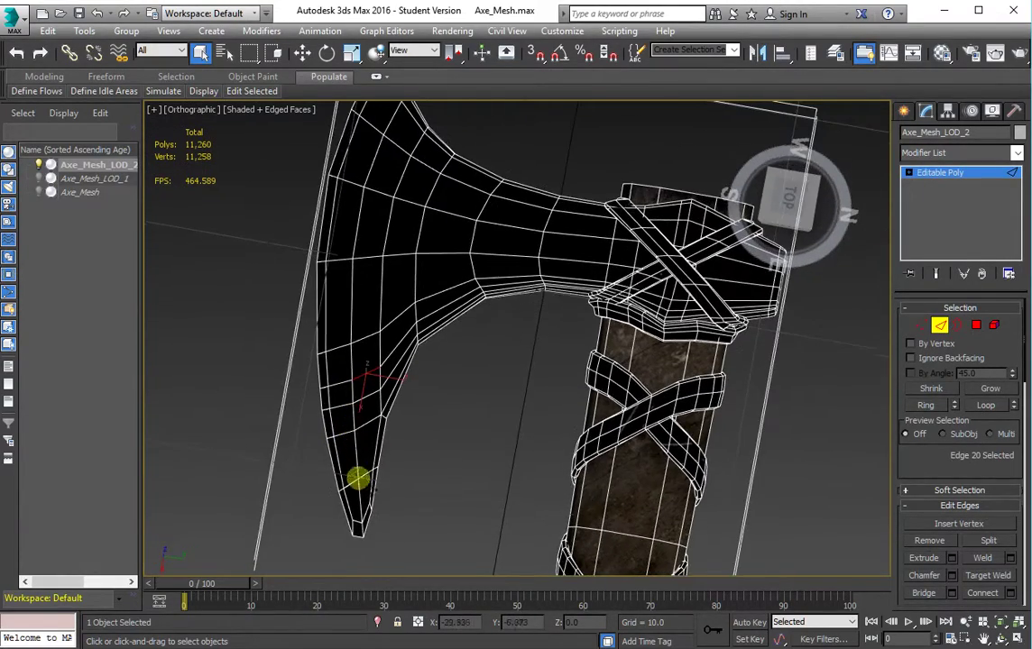
pyautogui.doubleClick(365, 397)
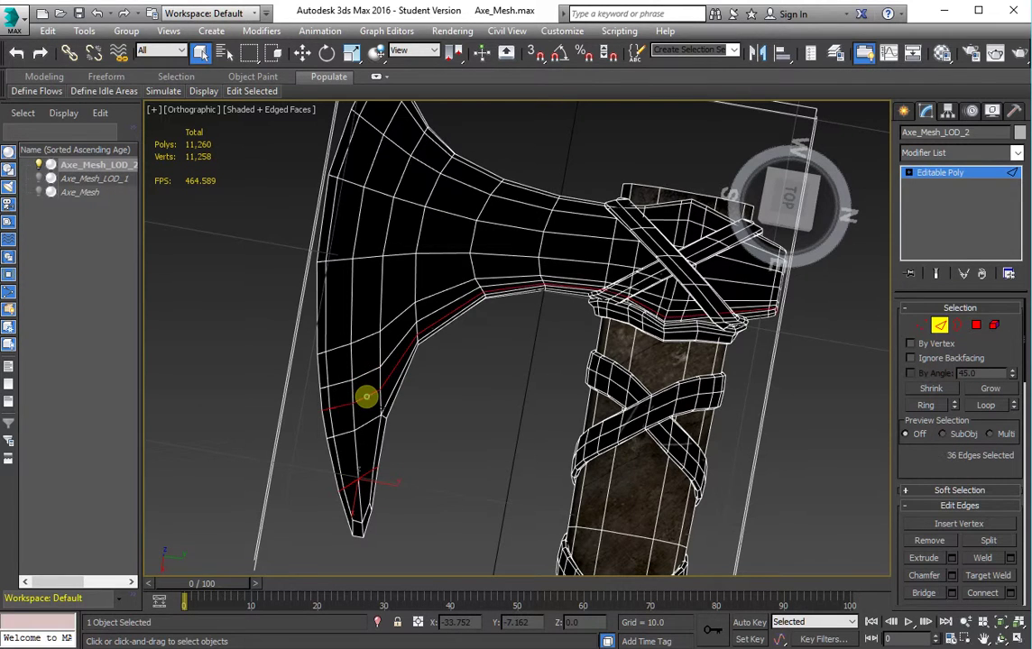
pyautogui.hotkey('ctrl', 'BackSpace')
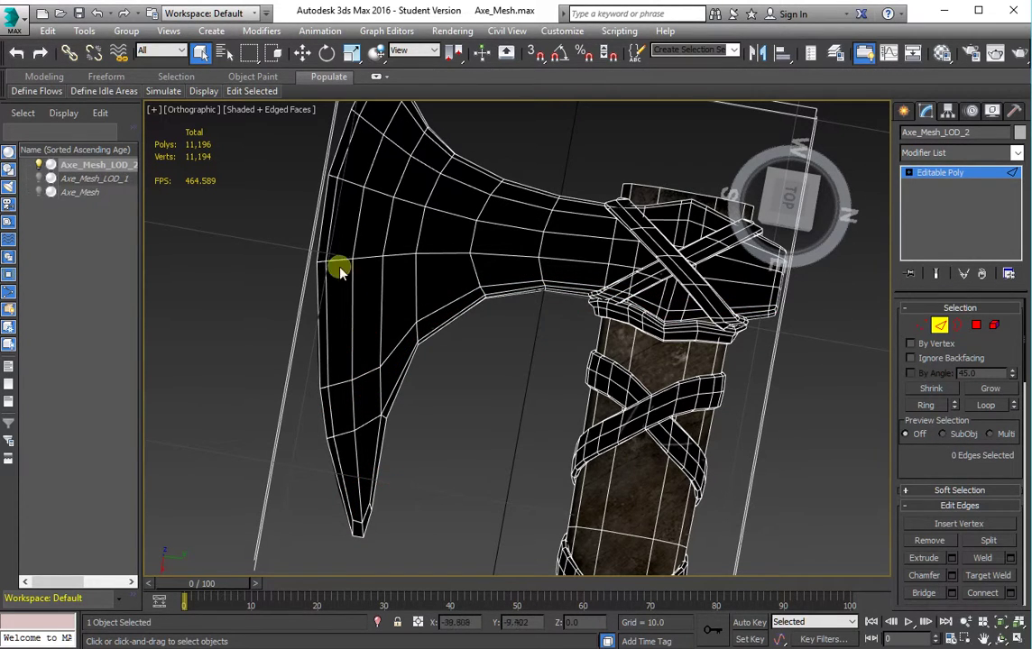
pyautogui.keyDown('alt'); pyautogui.moveTo(353, 183); pyautogui.dragTo(338, 267, button='middle'); pyautogui.keyUp('alt')
pyautogui.hotkey('ctrl', 'BackSpace')
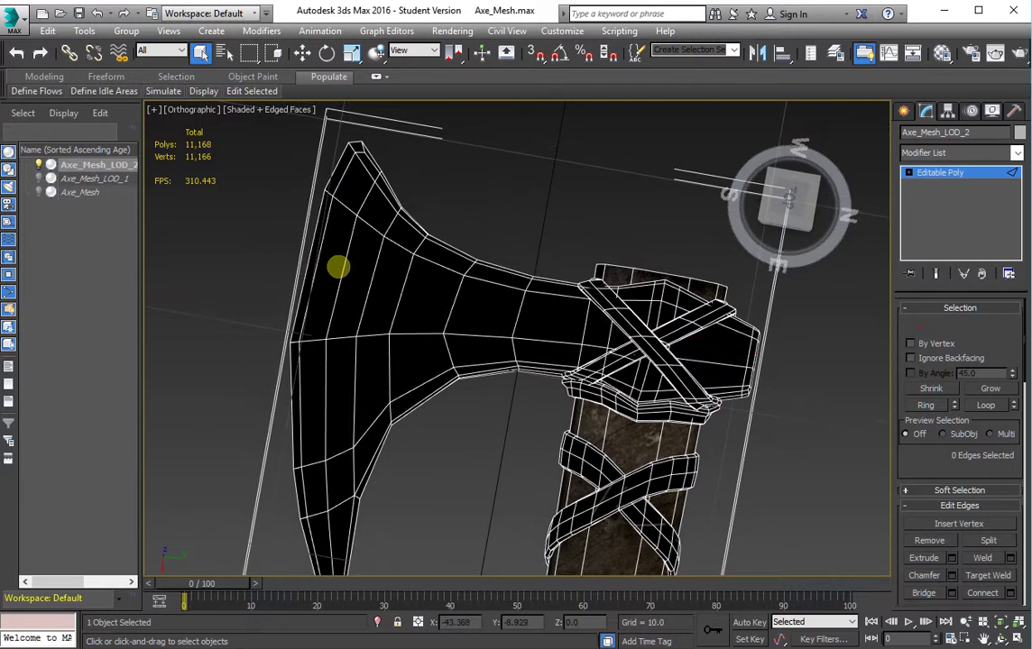
pyautogui.hotkey('ctrl', 'z')
# Step: Remove the binding edge loops below the head, reaching 11,126 polys
pyautogui.moveTo(451, 218)
pyautogui.keyDown('alt'); pyautogui.mouseDown(button='middle')
pyautogui.moveTo(341, 225)
pyautogui.moveTo(486, 332)
pyautogui.mouseUp(button='middle'); pyautogui.keyUp('alt')
pyautogui.scroll(2, 488, 325)
pyautogui.keyDown('ctrl'); pyautogui.click(488, 307); pyautogui.keyUp('ctrl')
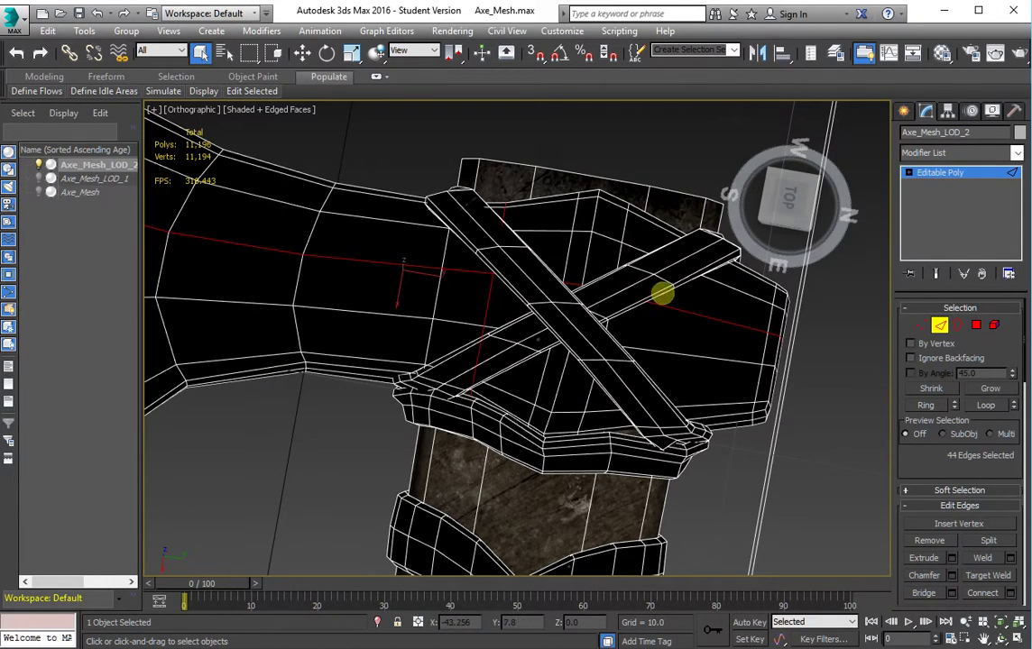
pyautogui.hotkey('ctrl', 'BackSpace')
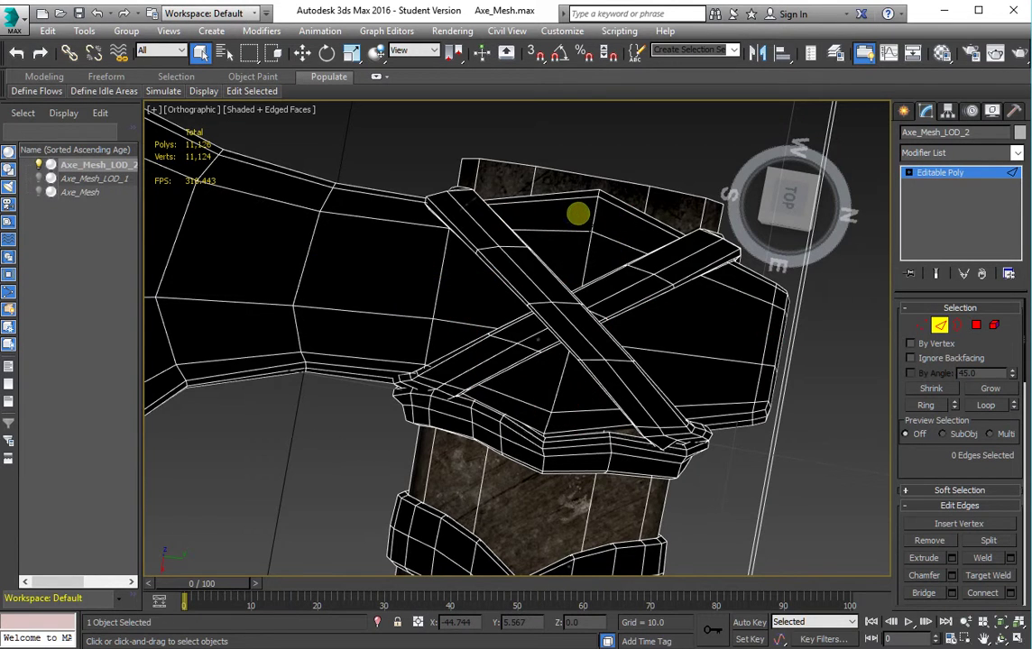
pyautogui.scroll(-3, 491, 239)
pyautogui.scroll(-2, 424, 267)
pyautogui.scroll(-1, 407, 270)
# Step: Remove an edge loop on the axe head and pick strap edges at the handle top
pyautogui.scroll(2, 408, 270)
pyautogui.doubleClick(415, 253)
pyautogui.hotkey('ctrl', 'BackSpace')
pyautogui.moveTo(446, 299)
pyautogui.keyDown('alt'); pyautogui.mouseDown(button='middle')
pyautogui.moveTo(370, 295)
pyautogui.moveTo(574, 285)
pyautogui.mouseUp(button='middle'); pyautogui.keyUp('alt')
pyautogui.keyDown('alt'); pyautogui.moveTo(448, 311); pyautogui.dragTo(491, 313, button='middle'); pyautogui.keyUp('alt')
pyautogui.click(443, 283)
pyautogui.moveTo(403, 329)
pyautogui.keyDown('alt'); pyautogui.mouseDown(button='middle')
pyautogui.moveTo(247, 301)
pyautogui.moveTo(372, 304)
pyautogui.mouseUp(button='middle'); pyautogui.keyUp('alt')
pyautogui.click(372, 300)
pyautogui.moveTo(553, 337)
pyautogui.keyDown('alt'); pyautogui.mouseDown(button='middle')
pyautogui.moveTo(412, 272)
pyautogui.moveTo(401, 380)
pyautogui.moveTo(300, 371)
pyautogui.moveTo(254, 380)
pyautogui.mouseUp(button='middle'); pyautogui.keyUp('alt')
pyautogui.moveTo(351, 389)
pyautogui.keyDown('alt'); pyautogui.mouseDown(button='middle')
pyautogui.moveTo(364, 359)
pyautogui.moveTo(394, 353)
pyautogui.moveTo(306, 343)
pyautogui.moveTo(508, 350)
pyautogui.moveTo(449, 353)
pyautogui.moveTo(463, 375)
pyautogui.moveTo(400, 431)
pyautogui.moveTo(410, 440)
pyautogui.moveTo(337, 342)
pyautogui.moveTo(465, 520)
pyautogui.moveTo(433, 502)
pyautogui.mouseUp(button='middle'); pyautogui.keyUp('alt')
# Step: Remove several edge loops from the lashing strap below the axe head
pyautogui.doubleClick(408, 338)
pyautogui.keyDown('ctrl'); pyautogui.doubleClick(402, 441); pyautogui.keyUp('ctrl')
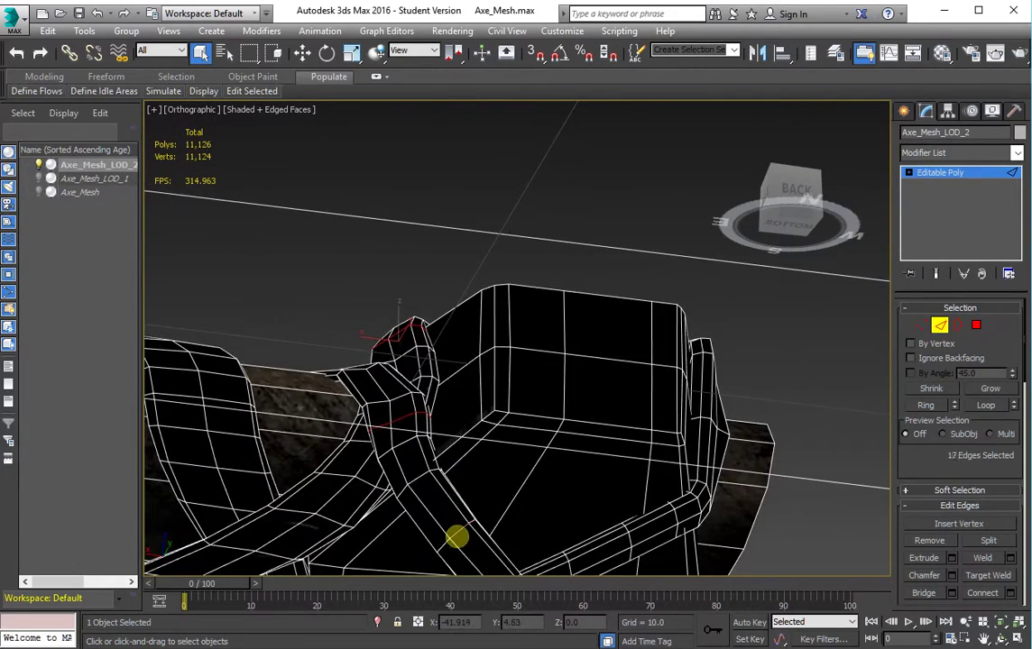
pyautogui.keyDown('alt'); pyautogui.moveTo(459, 538); pyautogui.dragTo(417, 410, button='middle'); pyautogui.keyUp('alt')
pyautogui.hotkey('ctrl', 'BackSpace')
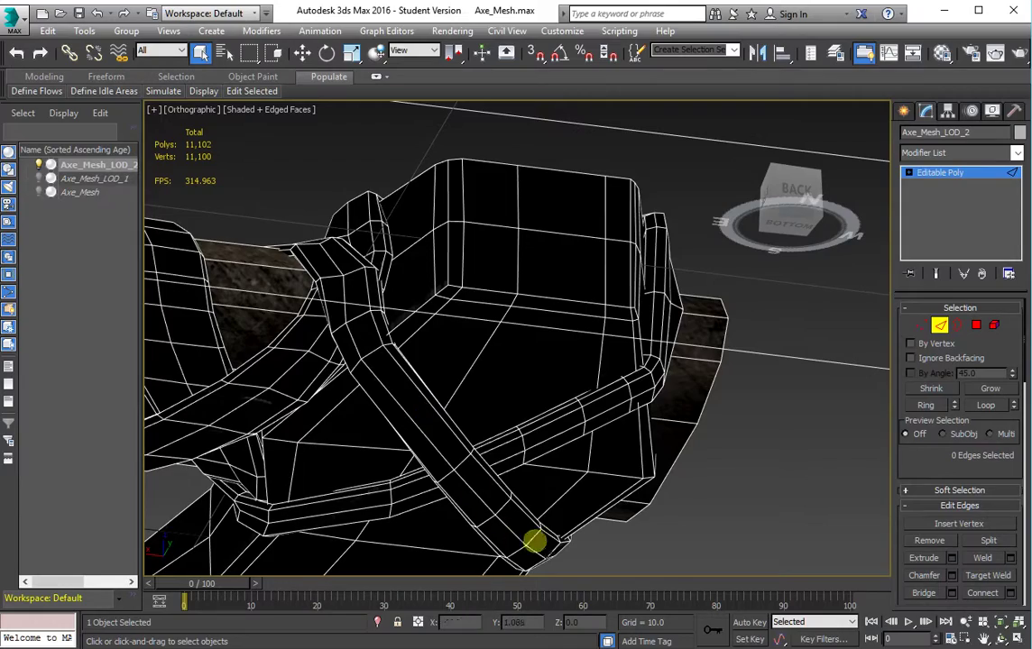
pyautogui.doubleClick(534, 537)
pyautogui.moveTo(534, 536)
pyautogui.keyDown('alt'); pyautogui.mouseDown(button='middle')
pyautogui.moveTo(586, 506)
pyautogui.moveTo(414, 488)
pyautogui.moveTo(428, 431)
pyautogui.mouseUp(button='middle'); pyautogui.keyUp('alt')
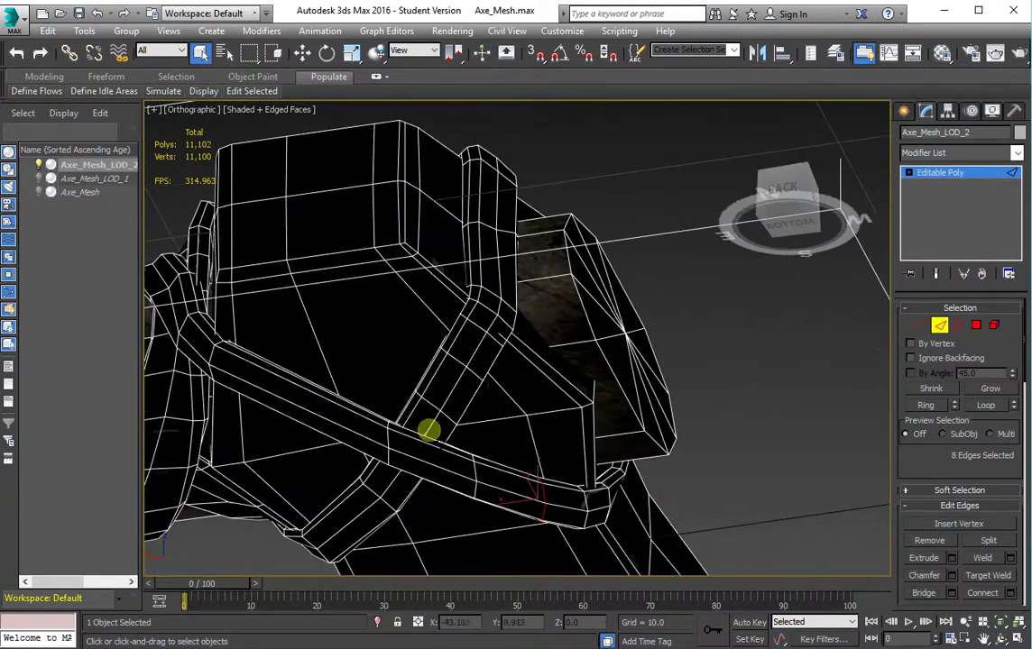
pyautogui.hotkey('ctrl', 'BackSpace')
# Step: Remove one more strap edge selection, bringing Axe_Mesh_LOD_2 to 11,078 polys
pyautogui.moveTo(455, 360)
pyautogui.keyDown('alt'); pyautogui.mouseDown(button='middle')
pyautogui.moveTo(502, 371)
pyautogui.moveTo(454, 388)
pyautogui.mouseUp(button='middle'); pyautogui.keyUp('alt')
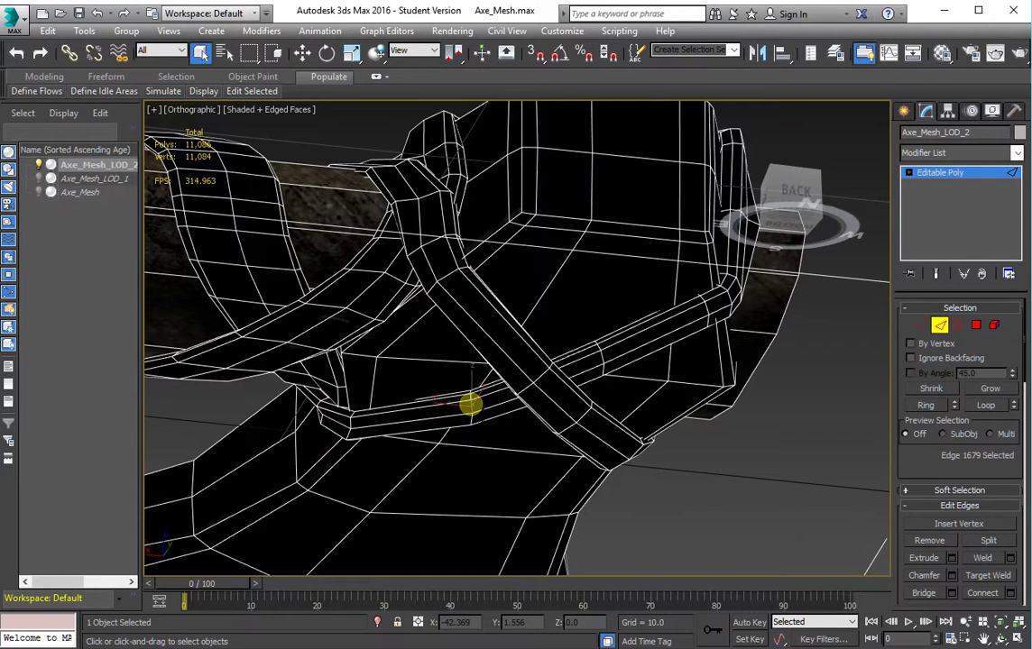
pyautogui.hotkey('ctrl', 'BackSpace')
pyautogui.moveTo(467, 403)
pyautogui.keyDown('alt'); pyautogui.mouseDown(button='middle')
pyautogui.moveTo(511, 417)
pyautogui.moveTo(392, 350)
pyautogui.moveTo(484, 410)
pyautogui.mouseUp(button='middle'); pyautogui.keyUp('alt')
pyautogui.scroll(3, 437, 369)
pyautogui.keyDown('alt'); pyautogui.moveTo(485, 307); pyautogui.dragTo(479, 316, button='middle'); pyautogui.keyUp('alt')
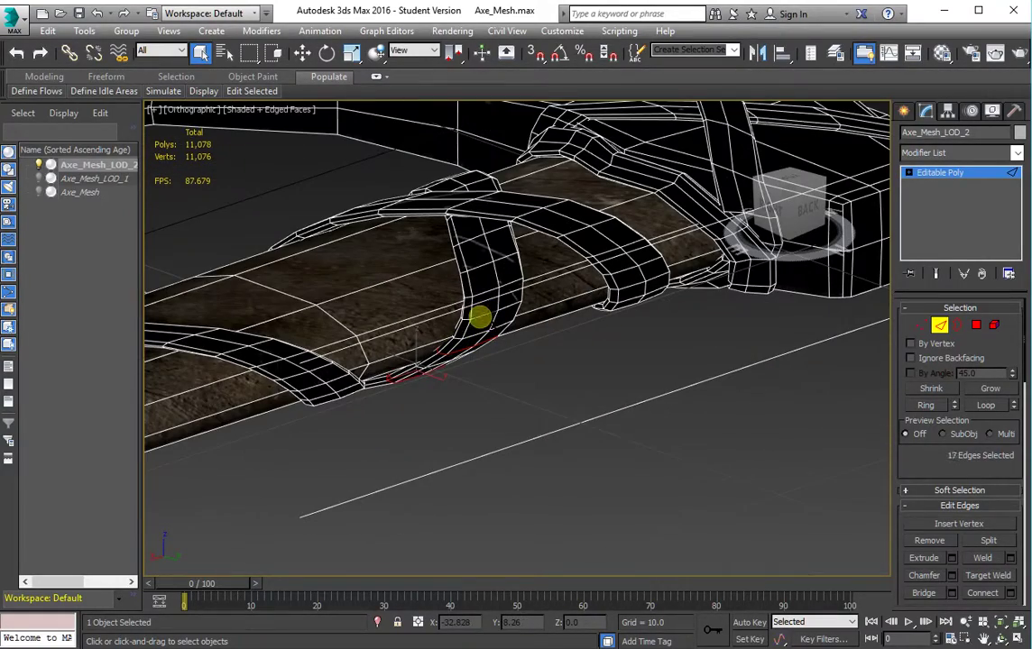
pyautogui.moveTo(475, 264)
pyautogui.keyDown('alt'); pyautogui.mouseDown(button='middle')
pyautogui.moveTo(495, 279)
pyautogui.moveTo(544, 366)
pyautogui.moveTo(391, 360)
pyautogui.mouseUp(button='middle'); pyautogui.keyUp('alt')
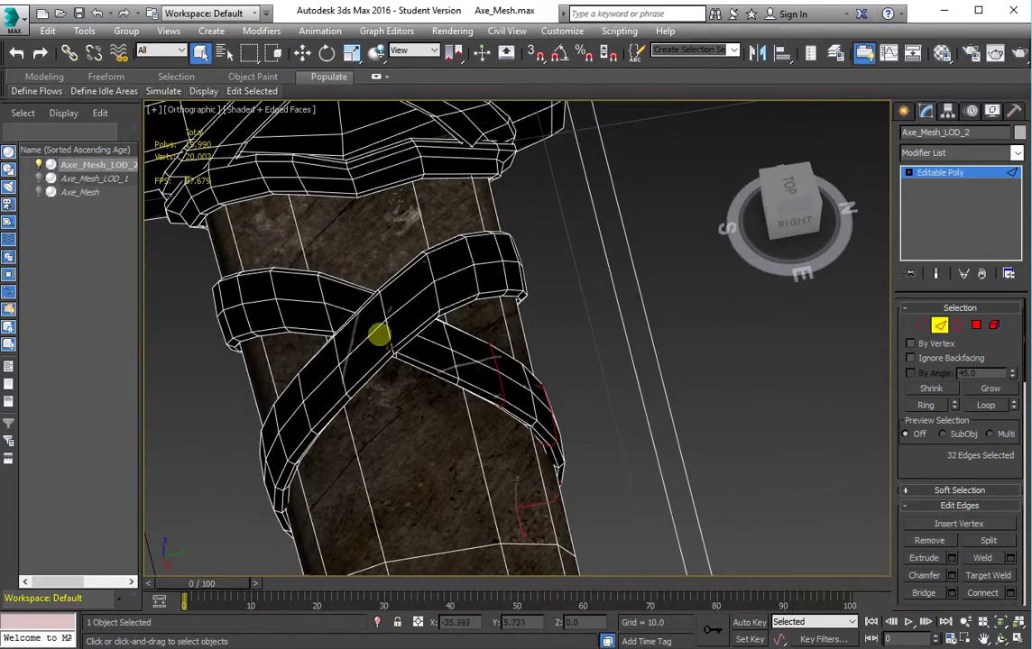
# Step: Remove the selected edge loops, including one across the left crossing strap
pyautogui.scroll(1, 383, 347)
pyautogui.scroll(3, 390, 296)
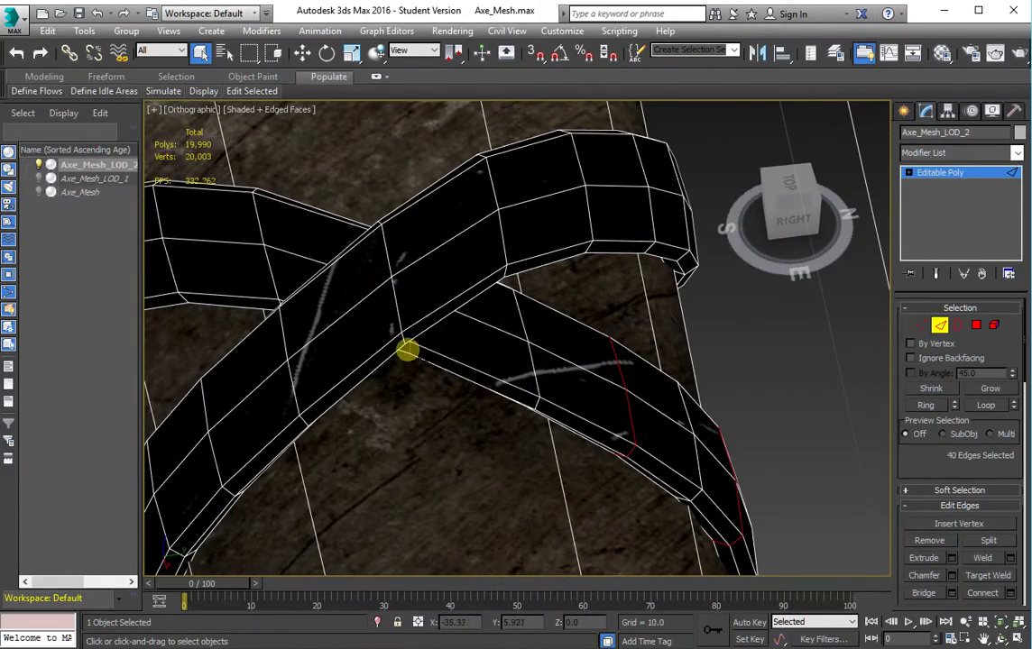
pyautogui.keyDown('alt'); pyautogui.moveTo(407, 351); pyautogui.dragTo(431, 321, button='middle'); pyautogui.keyUp('alt')
pyautogui.keyDown('ctrl'); pyautogui.doubleClick(343, 304); pyautogui.keyUp('ctrl')
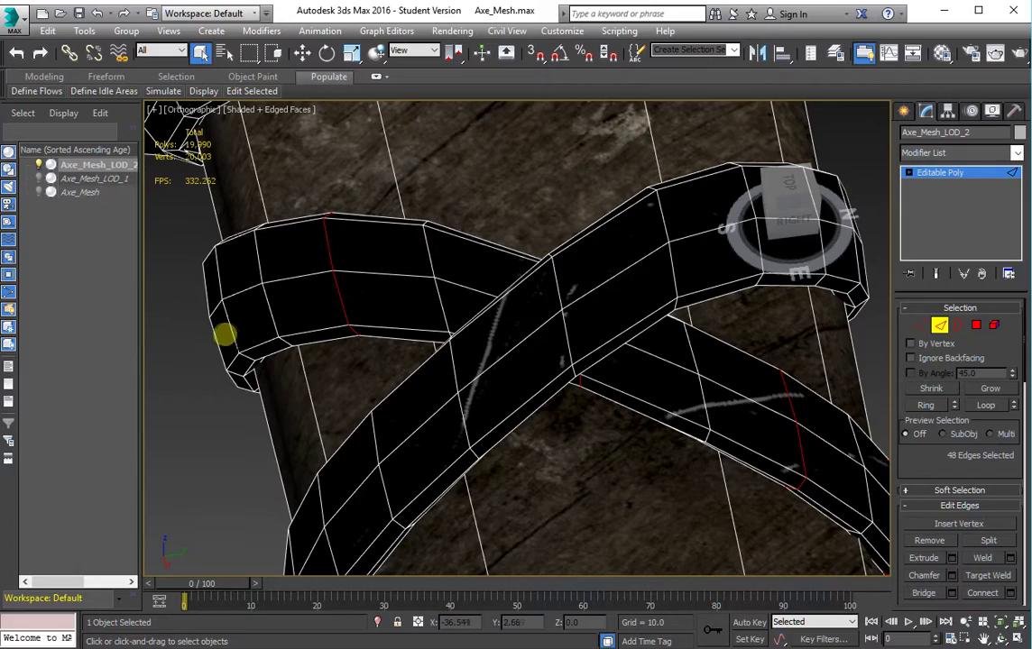
pyautogui.moveTo(230, 331)
pyautogui.keyDown('alt'); pyautogui.mouseDown(button='middle')
pyautogui.moveTo(403, 352)
pyautogui.moveTo(399, 337)
pyautogui.mouseUp(button='middle'); pyautogui.keyUp('alt')
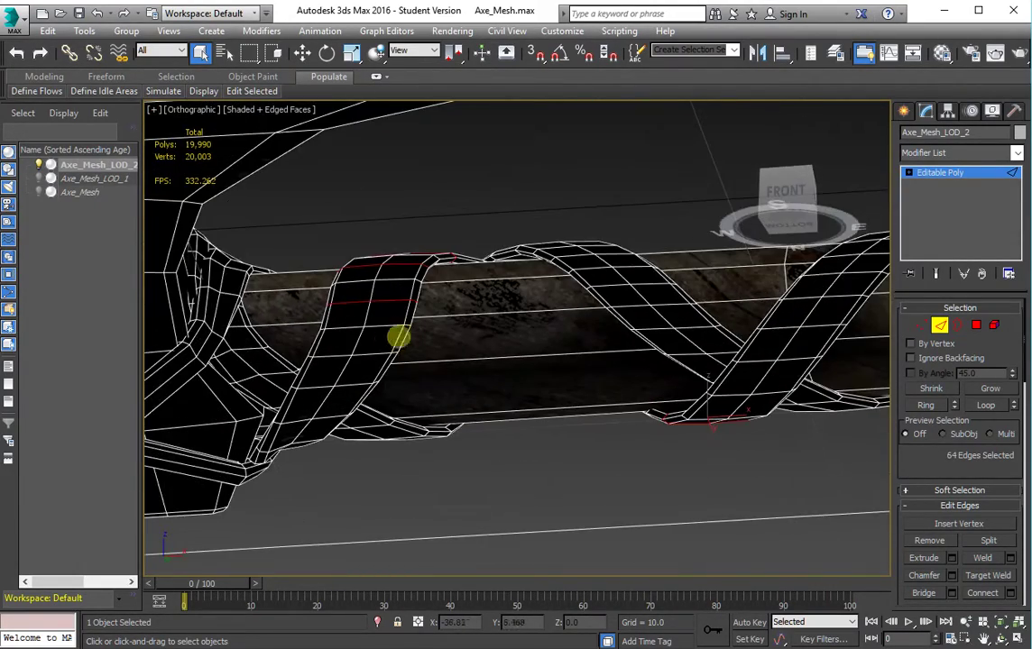
pyautogui.keyDown('alt'); pyautogui.moveTo(370, 397); pyautogui.dragTo(338, 411, button='middle'); pyautogui.keyUp('alt')
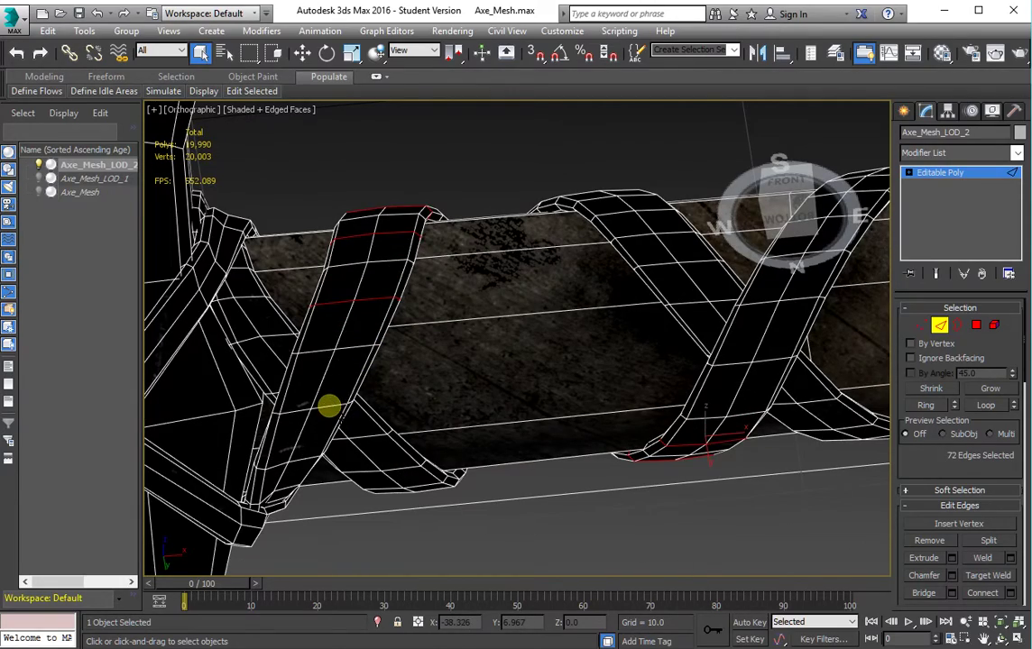
pyautogui.hotkey('ctrl', 'BackSpace')
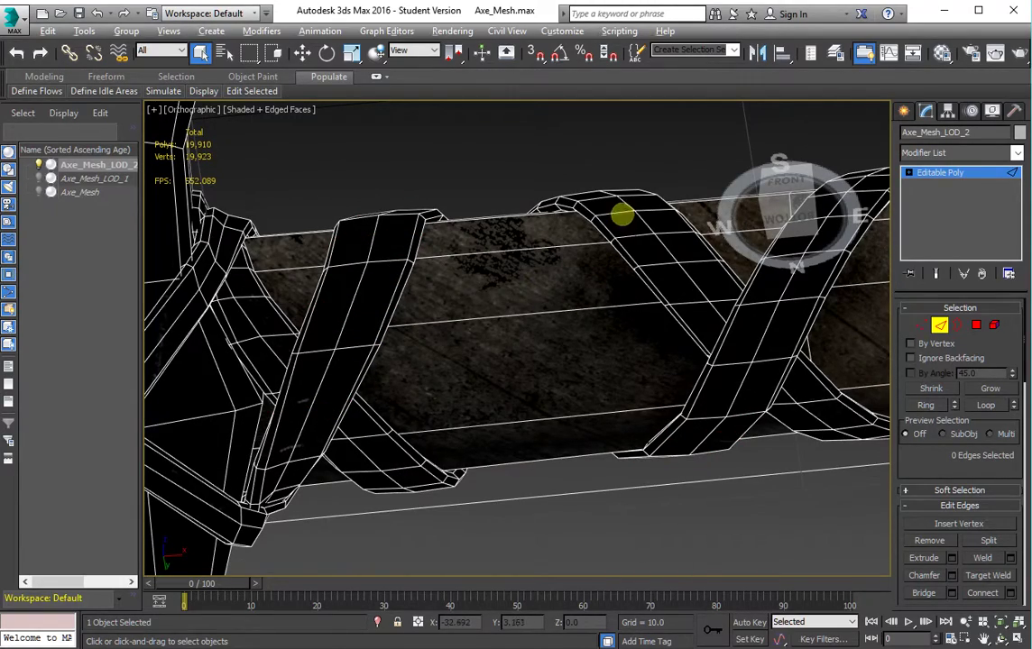
# Step: Remove the selected edges from the wrapped handle
pyautogui.scroll(-5, 622, 214)
pyautogui.keyDown('alt'); pyautogui.moveTo(611, 242); pyautogui.dragTo(528, 453, button='middle'); pyautogui.keyUp('alt')
pyautogui.scroll(5, 361, 228)
pyautogui.scroll(2, 448, 306)
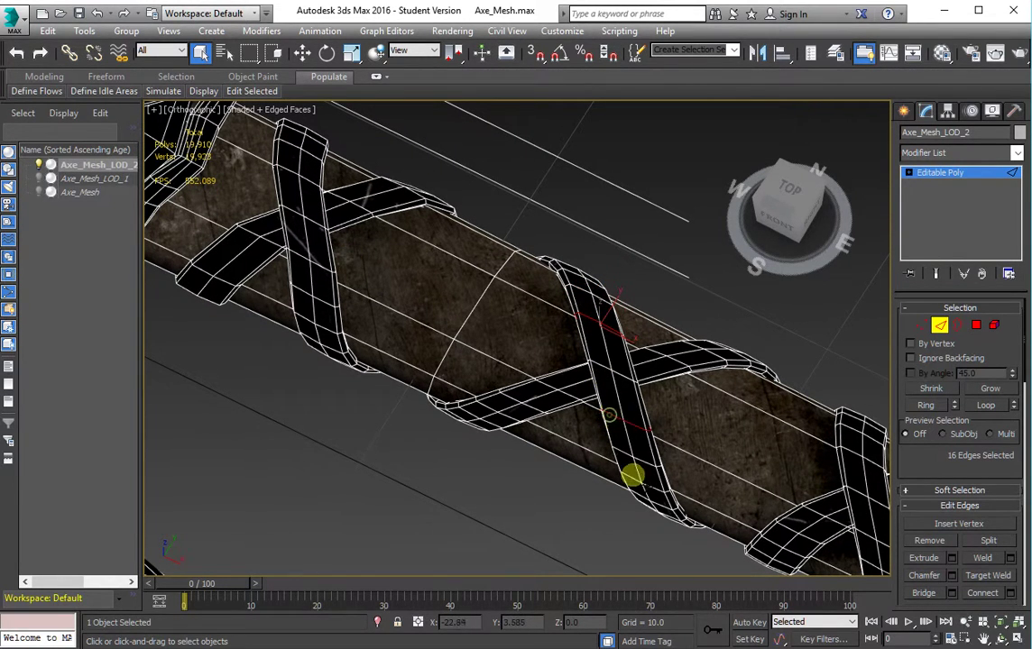
pyautogui.moveTo(652, 491)
pyautogui.keyDown('alt'); pyautogui.mouseDown(button='middle')
pyautogui.moveTo(657, 460)
pyautogui.moveTo(661, 476)
pyautogui.moveTo(485, 369)
pyautogui.mouseUp(button='middle'); pyautogui.keyUp('alt')
pyautogui.hotkey('ctrl', 'BackSpace')
# Step: Remove two more wrap edge loops and exit Edge mode, totalling 19,846 polygons
pyautogui.doubleClick(491, 373)
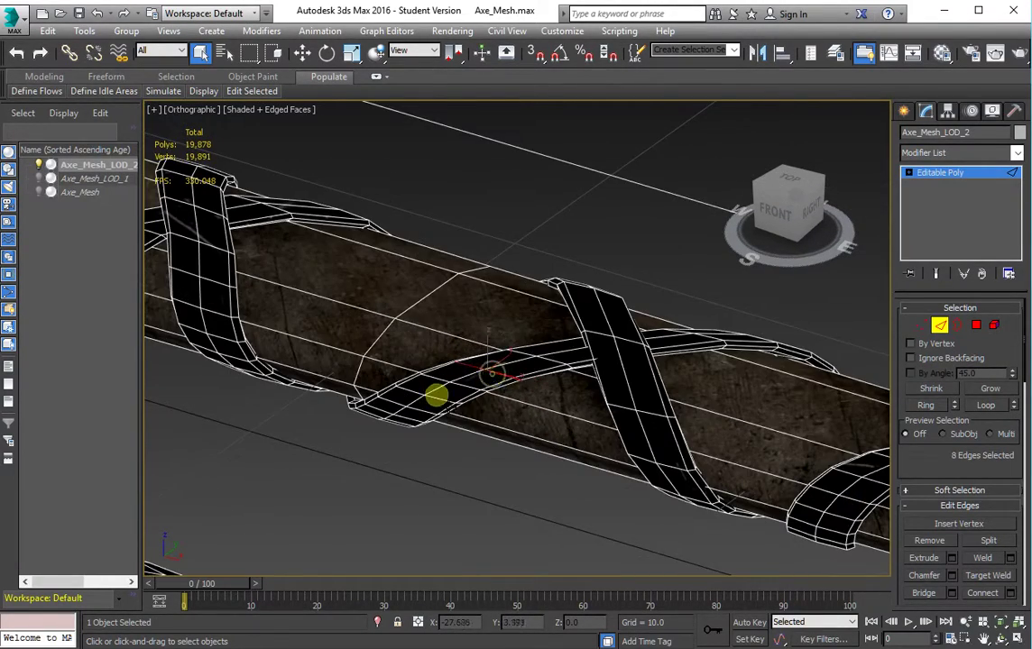
pyautogui.keyDown('alt'); pyautogui.moveTo(453, 450); pyautogui.dragTo(422, 380, button='middle'); pyautogui.keyUp('alt')
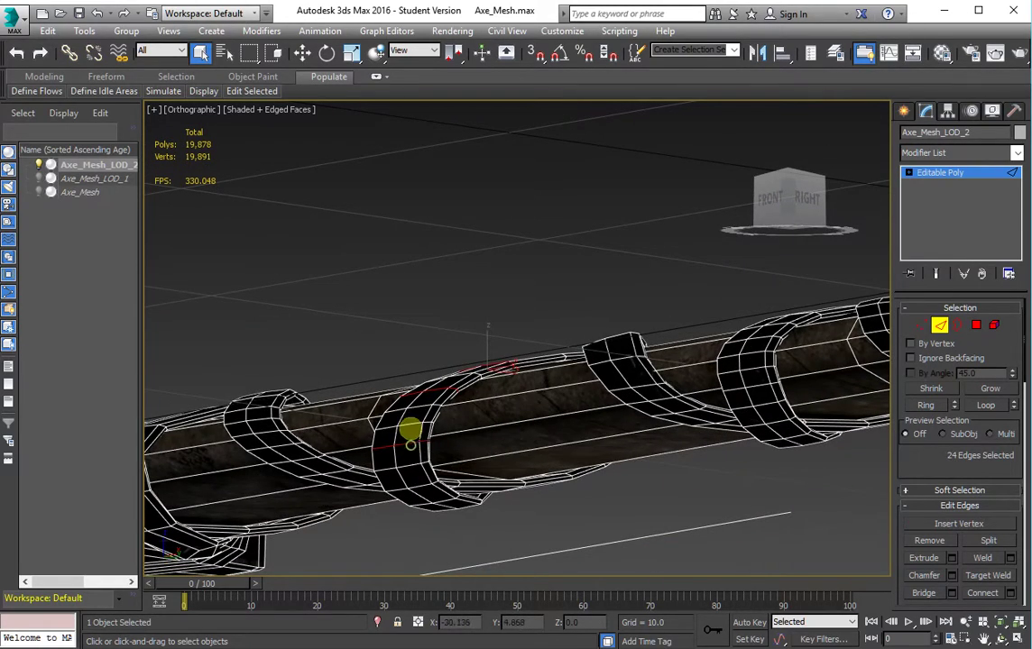
pyautogui.keyDown('alt'); pyautogui.moveTo(408, 424); pyautogui.dragTo(429, 469, button='middle'); pyautogui.keyUp('alt')
pyautogui.keyDown('ctrl'); pyautogui.doubleClick(417, 478); pyautogui.keyUp('ctrl')
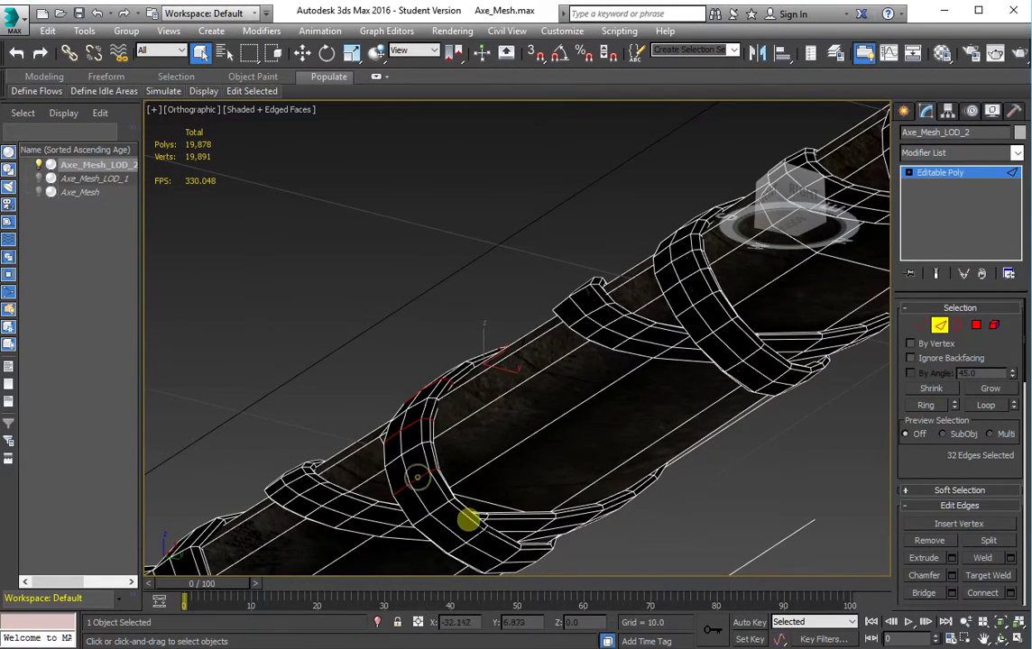
pyautogui.hotkey('ctrl', 'BackSpace')
pyautogui.click(938, 325)
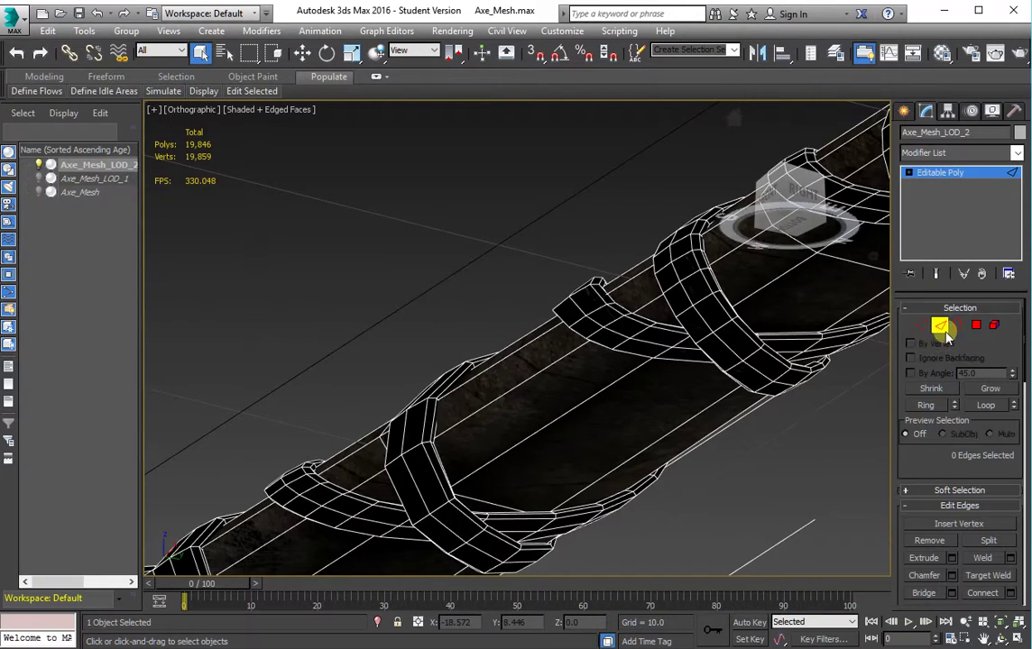
# Step: Hide Axe_Mesh_LOD_2, then unhide and select the full-detail Axe_Mesh
pyautogui.press('z')
pyautogui.click(520, 317)
pyautogui.keyDown('alt'); pyautogui.moveTo(520, 317); pyautogui.dragTo(617, 315, button='middle'); pyautogui.keyUp('alt')
pyautogui.scroll(3, 617, 315)
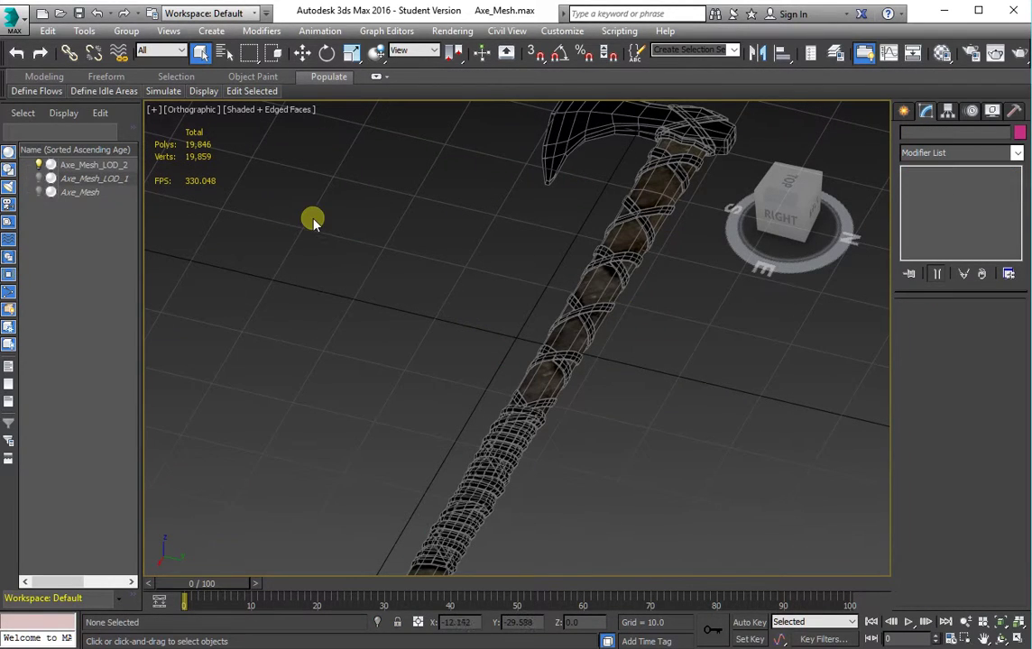
pyautogui.click(38, 165)
pyautogui.click(39, 192)
pyautogui.moveTo(270, 193); pyautogui.dragTo(765, 327)
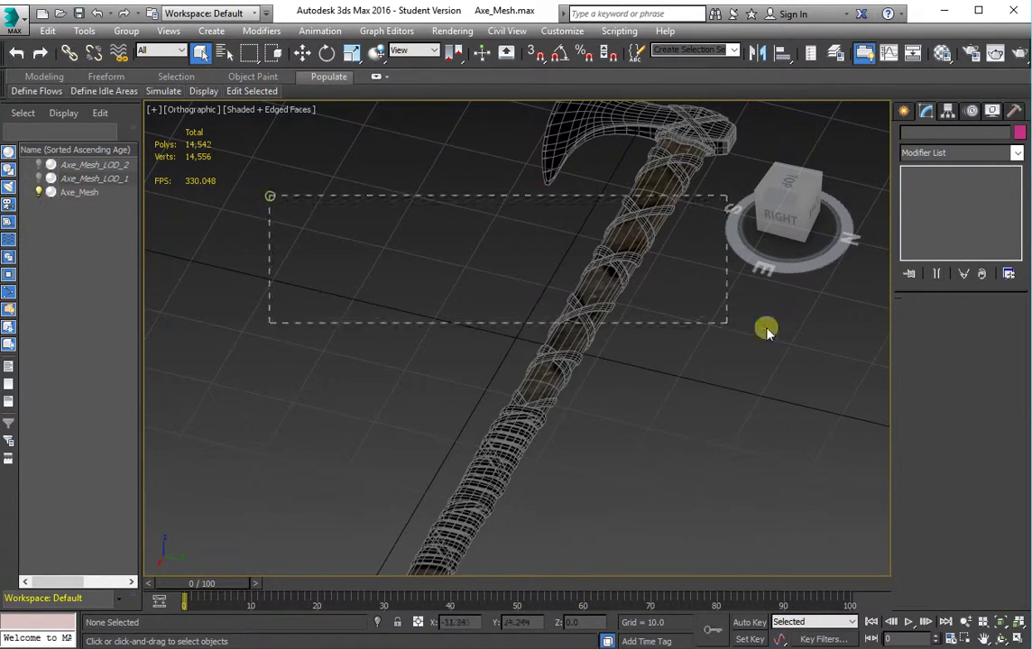
# Step: Export Axe_Mesh as Axe_Mesh.FBX into Desktop\Level_Objects\Axe, replacing the existing file
pyautogui.click(16, 17)
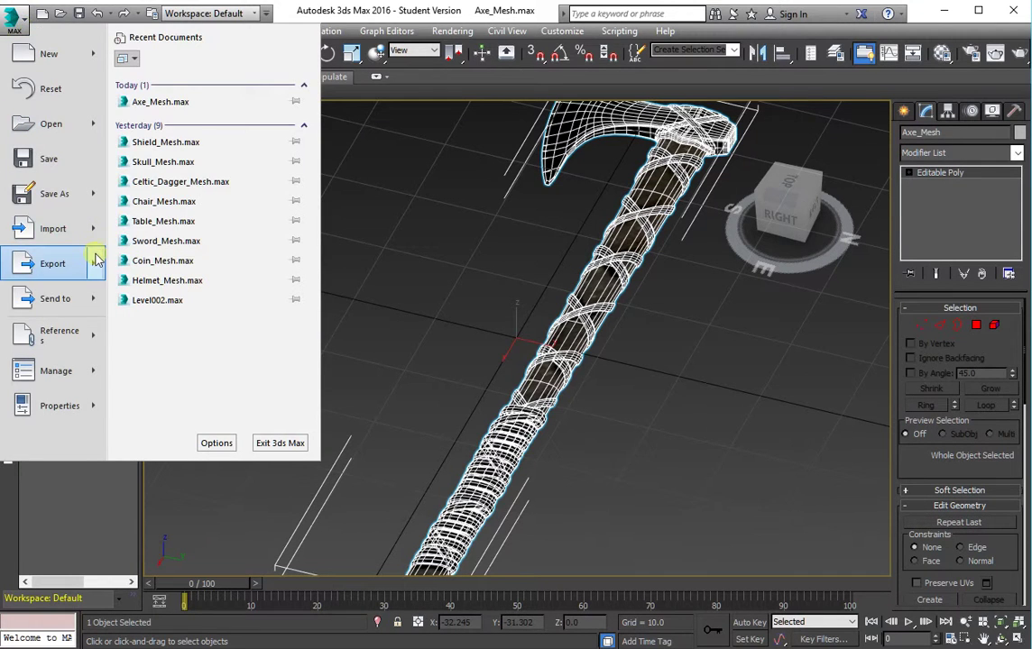
pyautogui.click(135, 143)
pyautogui.click(61, 142)
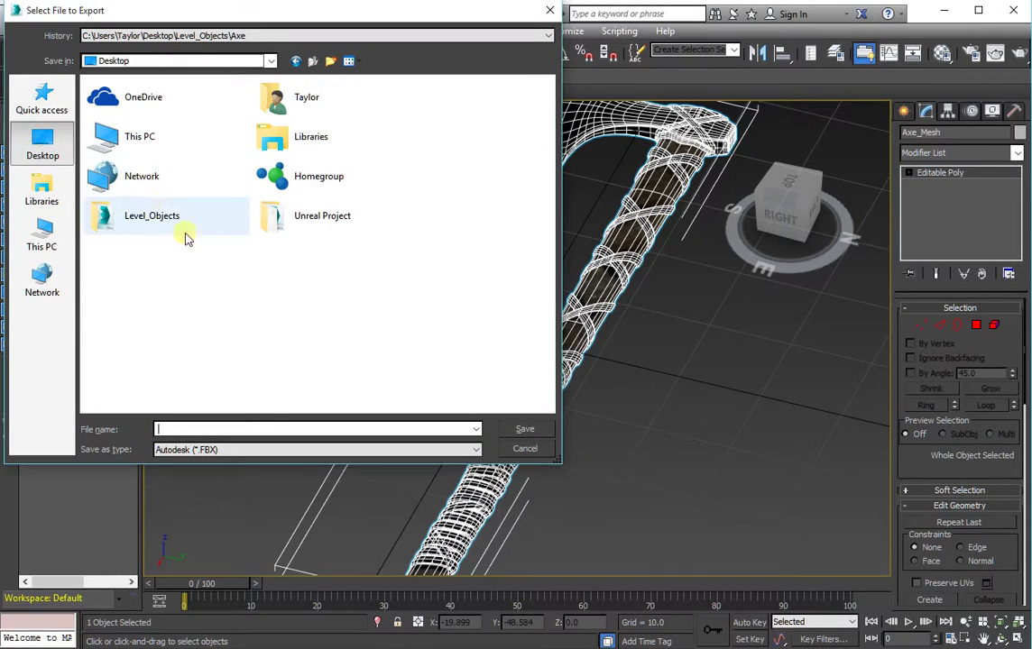
pyautogui.doubleClick(160, 207)
pyautogui.doubleClick(111, 114)
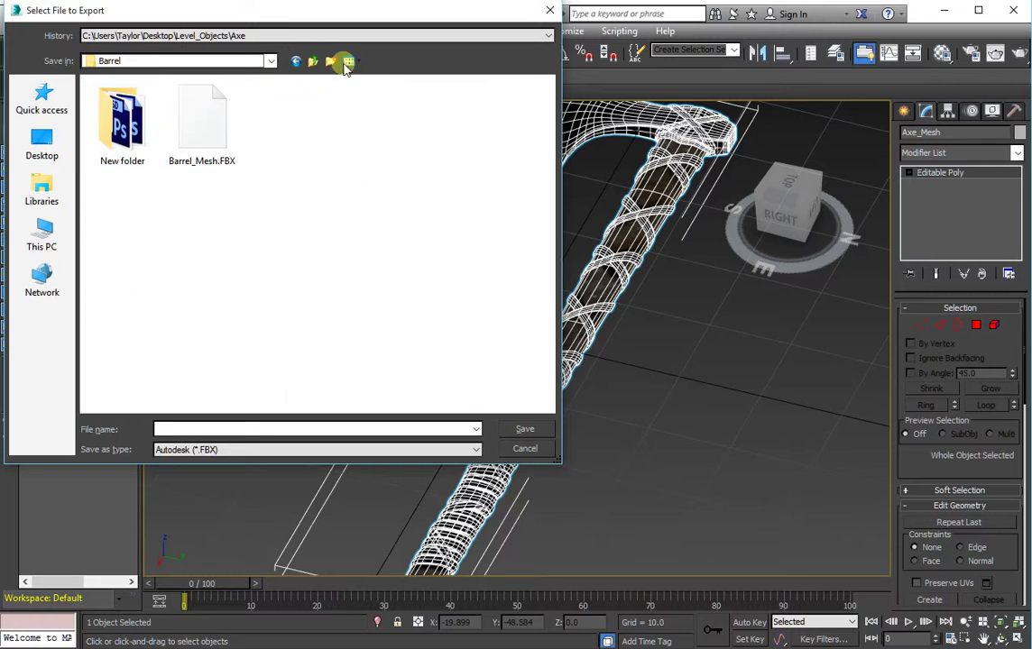
pyautogui.click(296, 60)
pyautogui.click(113, 101)
pyautogui.doubleClick(116, 104)
pyautogui.doubleClick(135, 116)
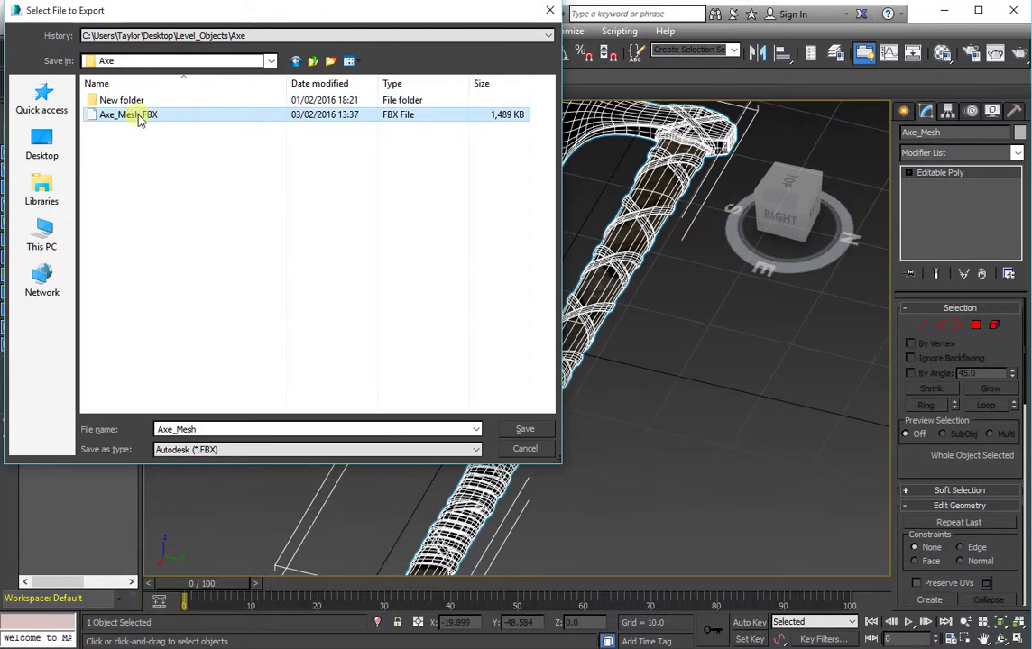
pyautogui.click(577, 423)
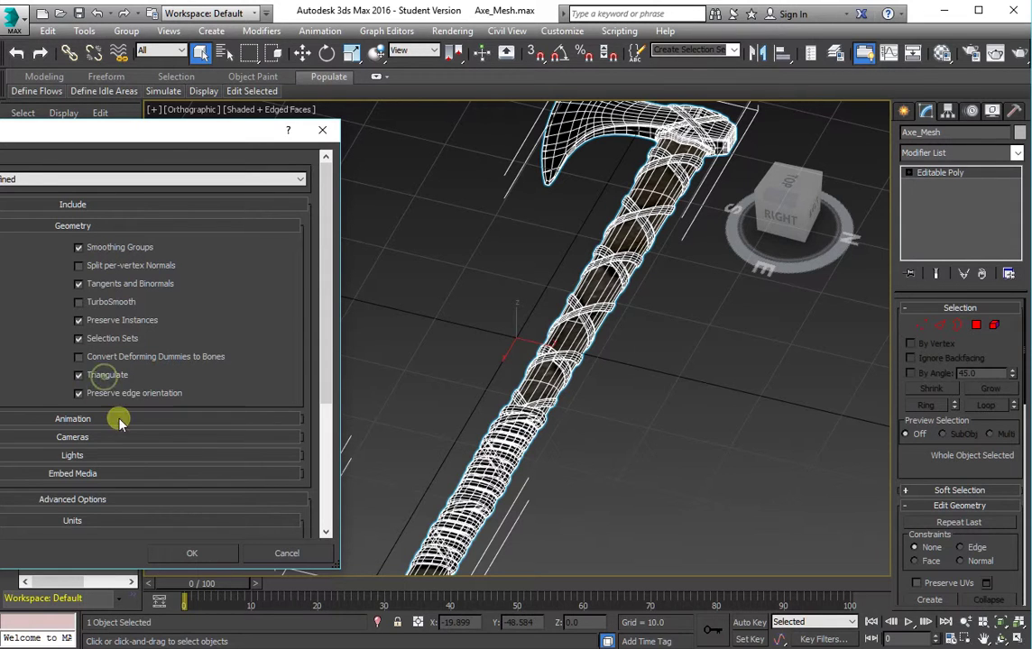
pyautogui.click(191, 553)
pyautogui.click(38, 191)
pyautogui.click(382, 225)
# Step: Export Axe_Mesh_LOD_1 as Axe_Mesh_LOD1.FBX into the Axe folder
pyautogui.click(13, 18)
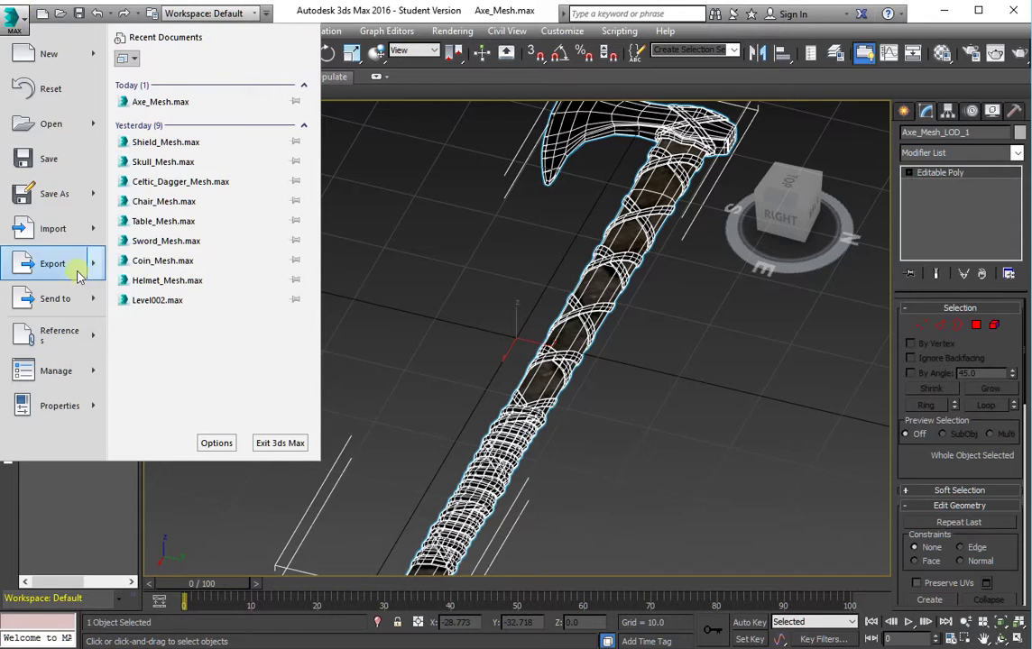
pyautogui.click(162, 126)
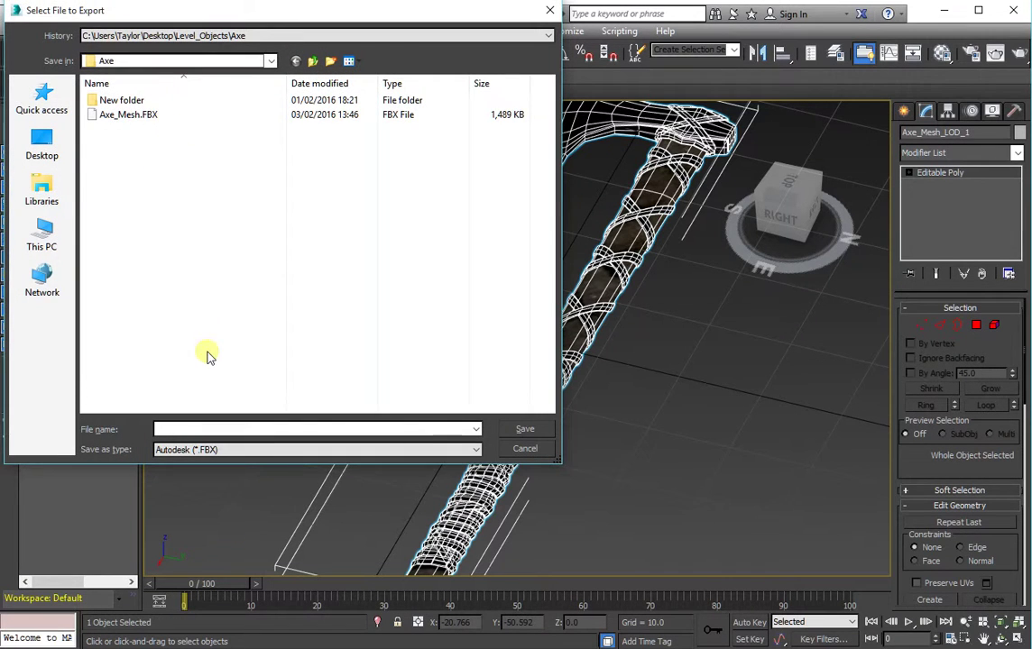
pyautogui.click(135, 114)
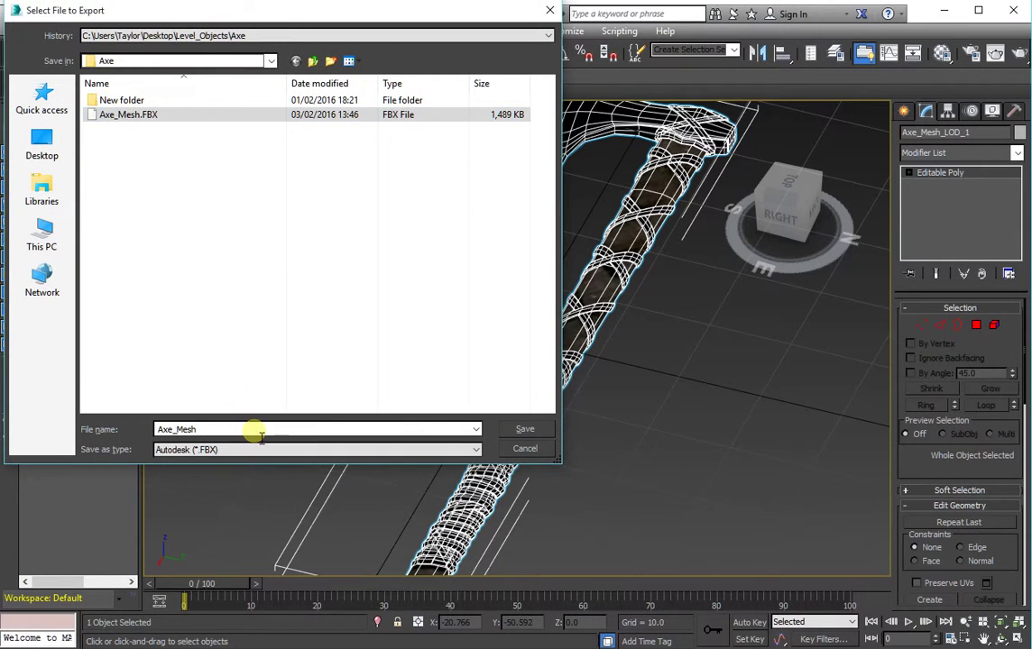
pyautogui.press('Return')
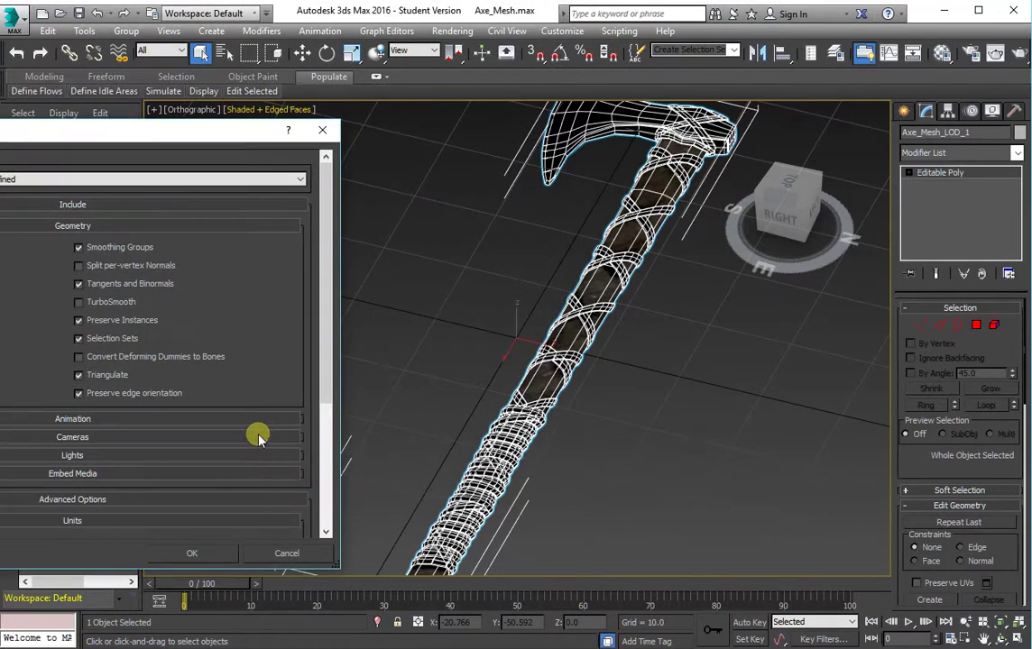
pyautogui.click(199, 557)
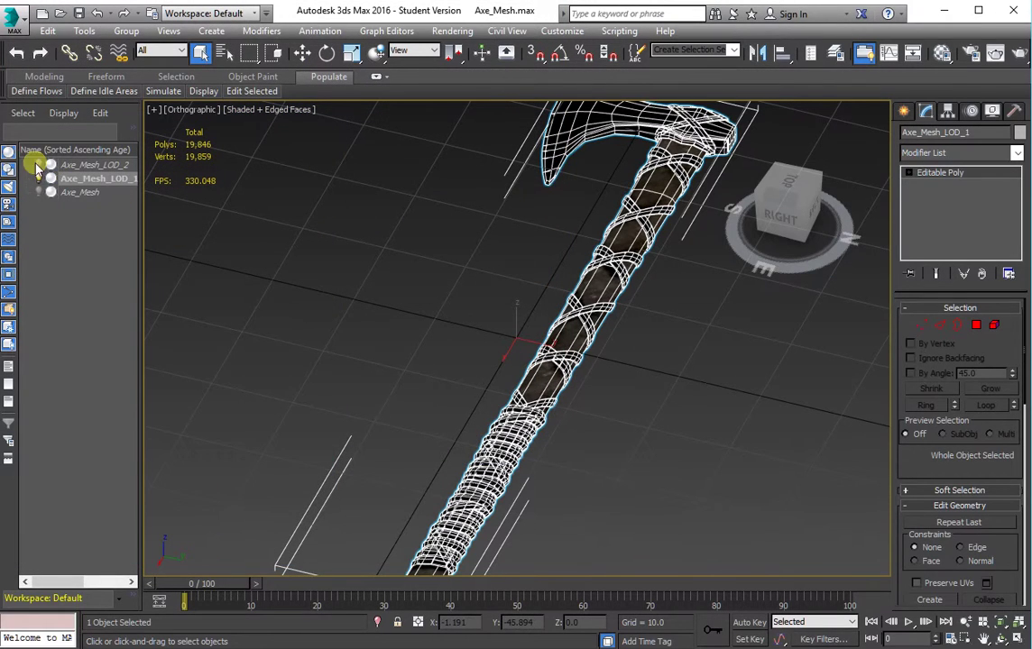
# Step: Select Axe_Mesh_LOD_2 and export it as Axe_Mesh_LOD2.FBX into the same folder
pyautogui.click(101, 165)
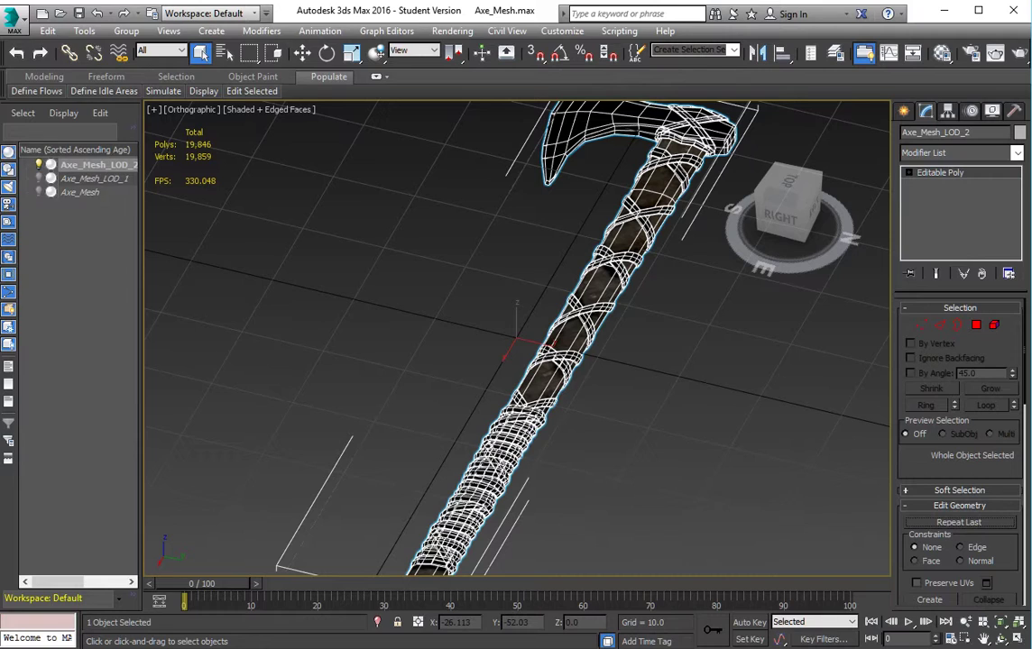
pyautogui.click(9, 20)
pyautogui.click(172, 122)
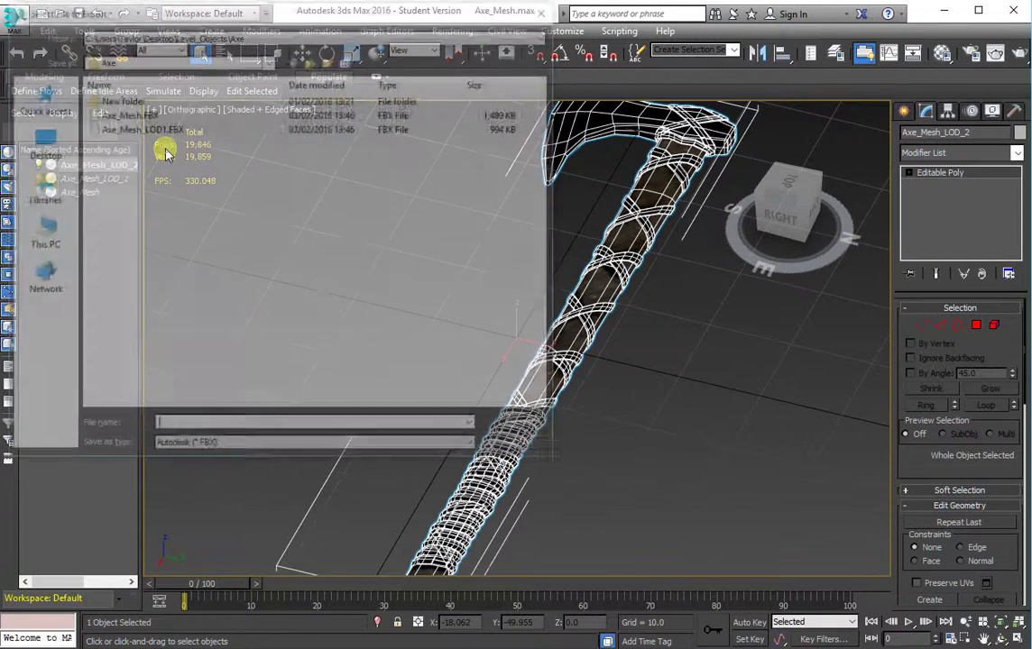
pyautogui.doubleClick(236, 429)
pyautogui.write('Axe_Mesh_LOD2')
pyautogui.press('Return')
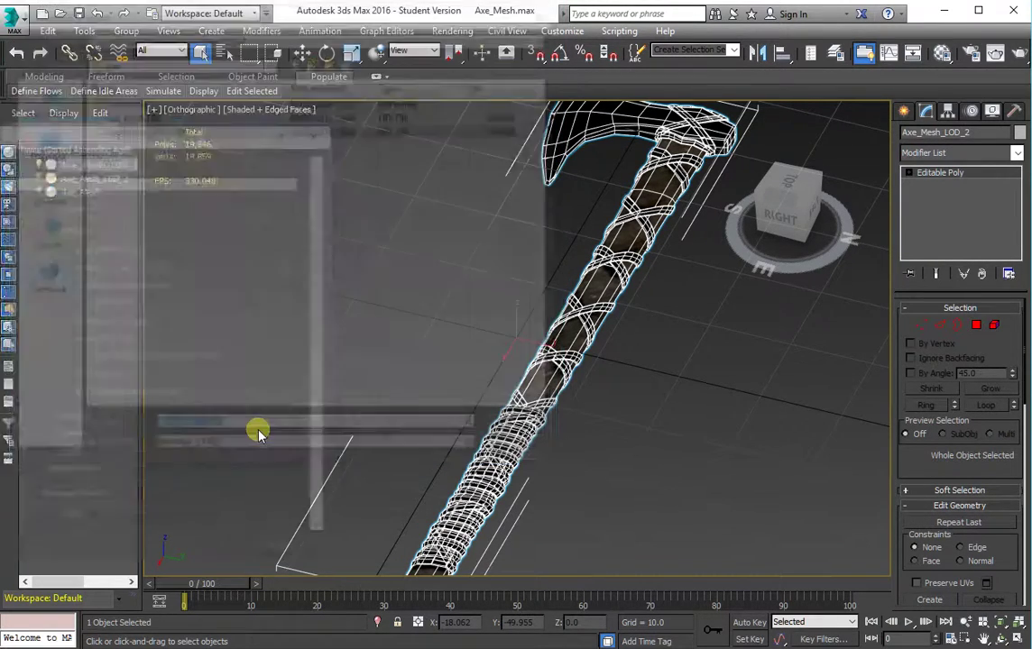
pyautogui.click(200, 552)
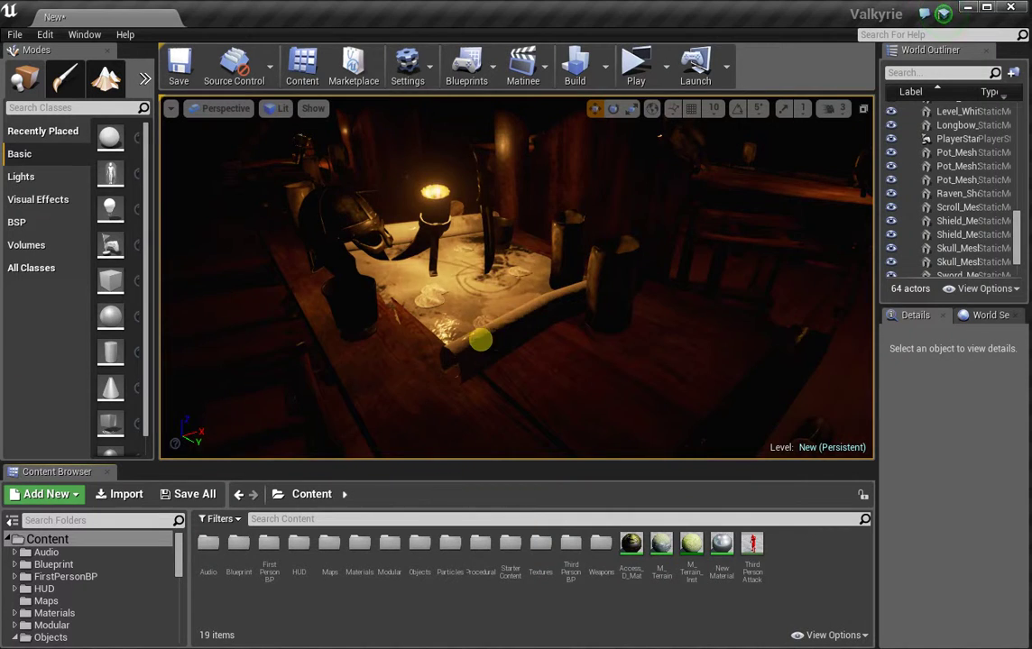
# Step: Reimport the Objects/Axe Axe_Mesh asset from Desktop\Level_Objects\Axe\Axe_Mesh.FBX
pyautogui.moveTo(480, 340)
pyautogui.keyDown('alt'); pyautogui.mouseDown()
pyautogui.moveTo(491, 334)
pyautogui.moveTo(463, 353)
pyautogui.moveTo(370, 308)
pyautogui.moveTo(366, 346)
pyautogui.moveTo(432, 354)
pyautogui.moveTo(378, 420)
pyautogui.mouseUp(); pyautogui.keyUp('alt')
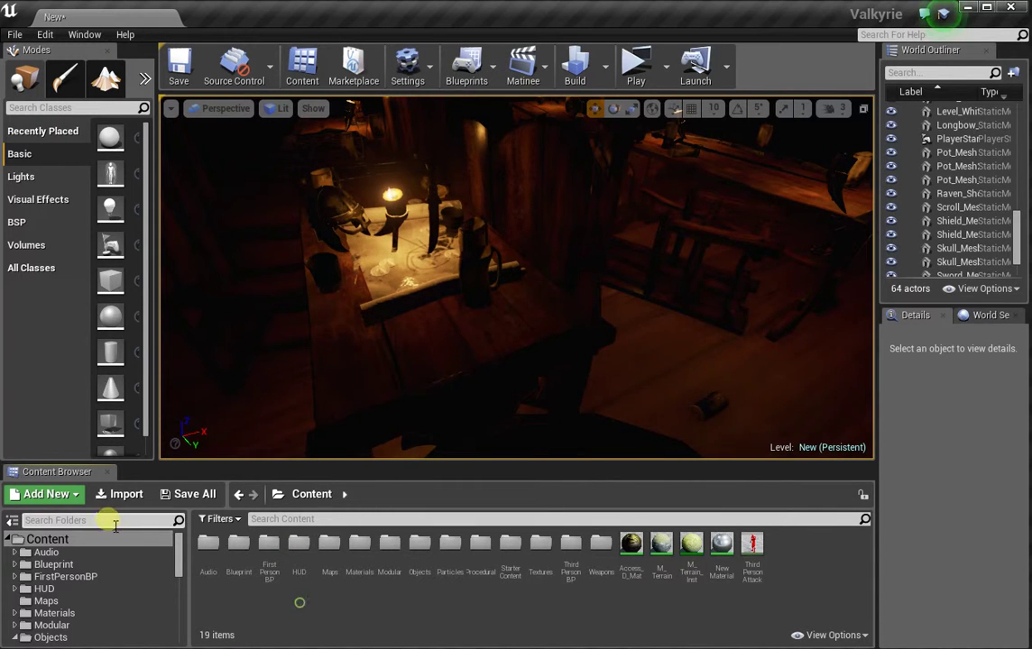
pyautogui.scroll(-2, 68, 621)
pyautogui.click(50, 601)
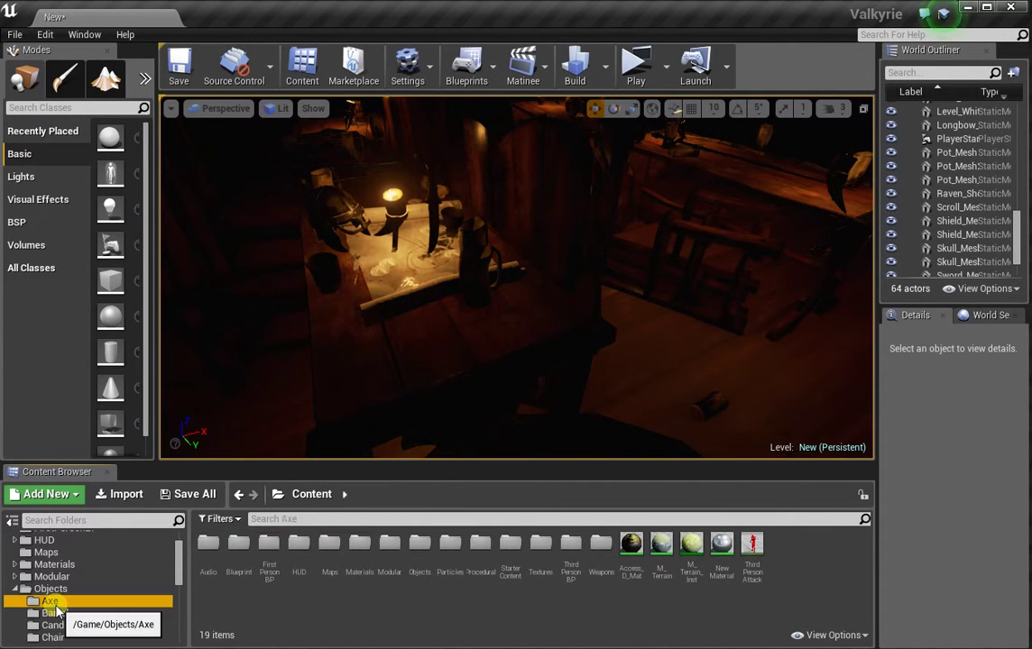
pyautogui.rightClick(238, 566)
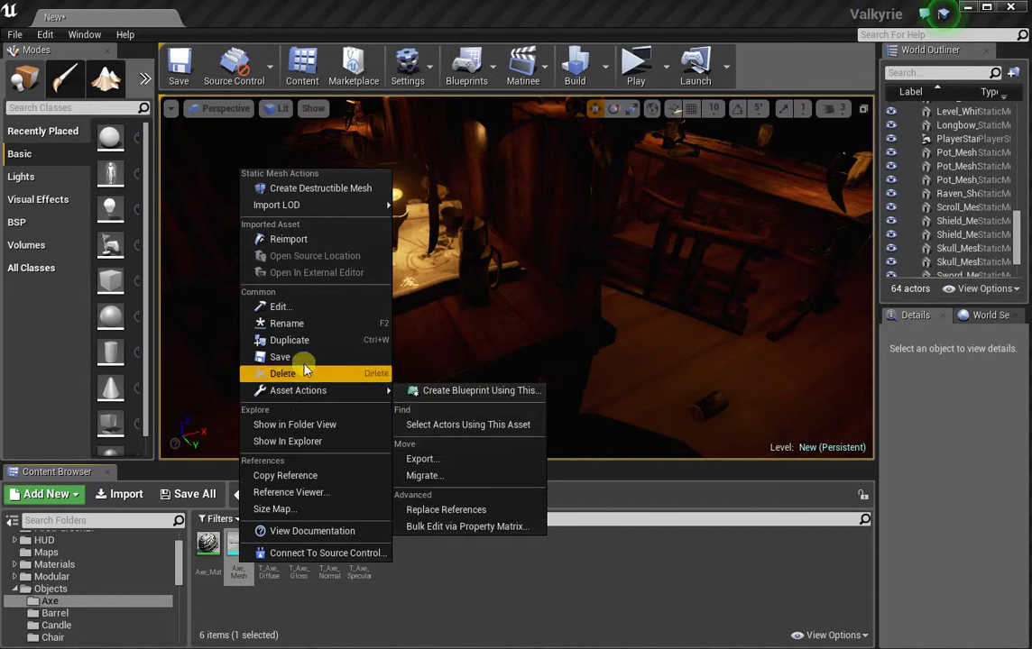
pyautogui.click(286, 242)
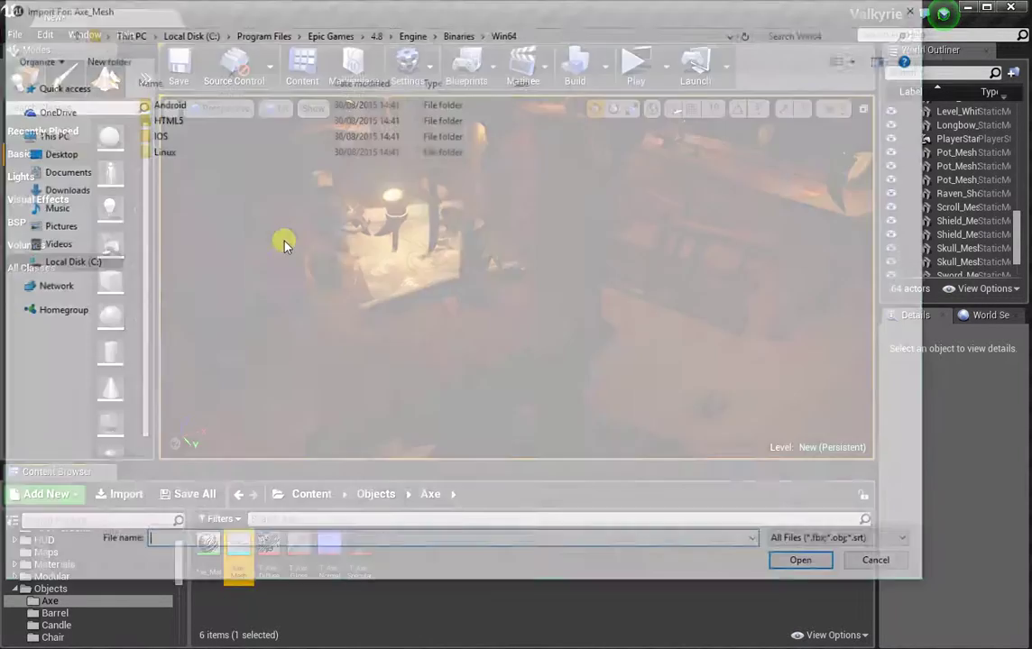
pyautogui.click(52, 173)
pyautogui.click(56, 155)
pyautogui.doubleClick(171, 118)
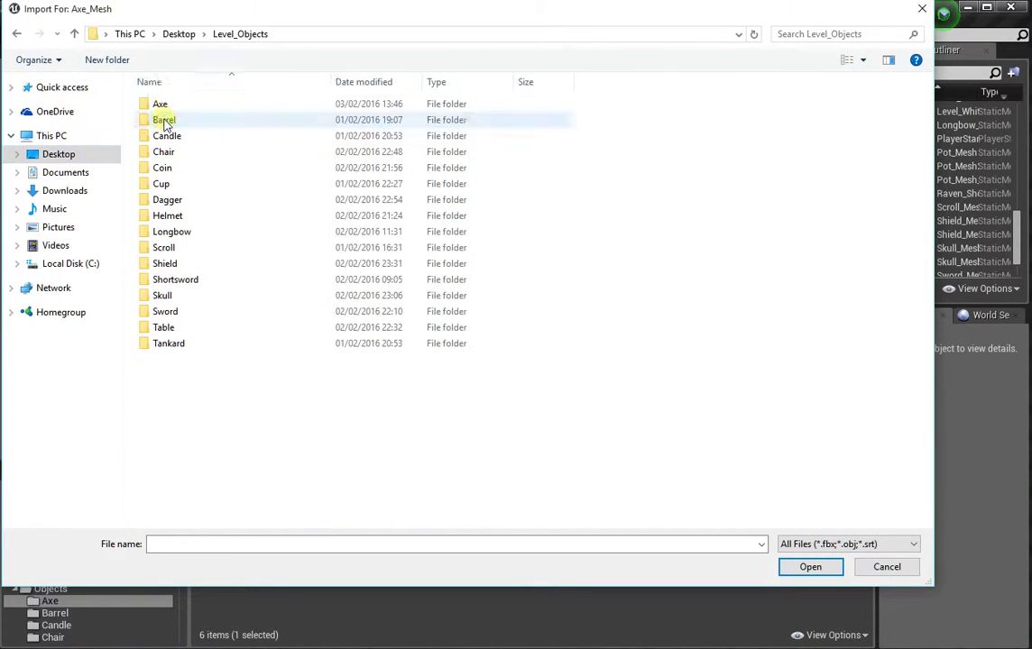
pyautogui.doubleClick(162, 104)
pyautogui.doubleClick(180, 120)
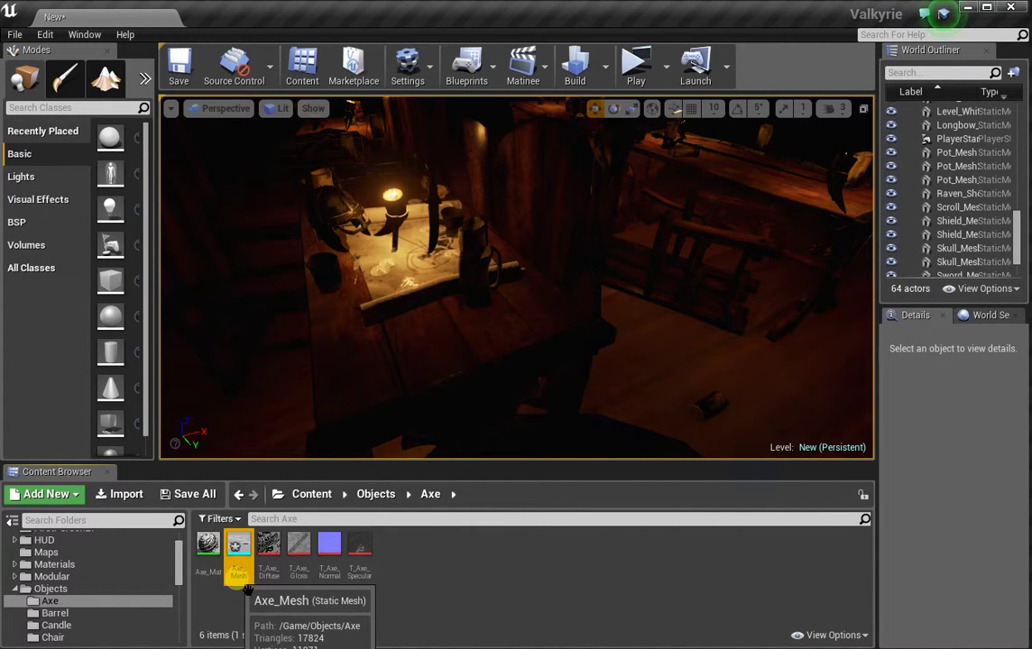
# Step: Reimport T_Axe_Diffuse from its source file in Desktop\Level_Objects\Axe
pyautogui.rightClick(271, 550)
pyautogui.click(357, 260)
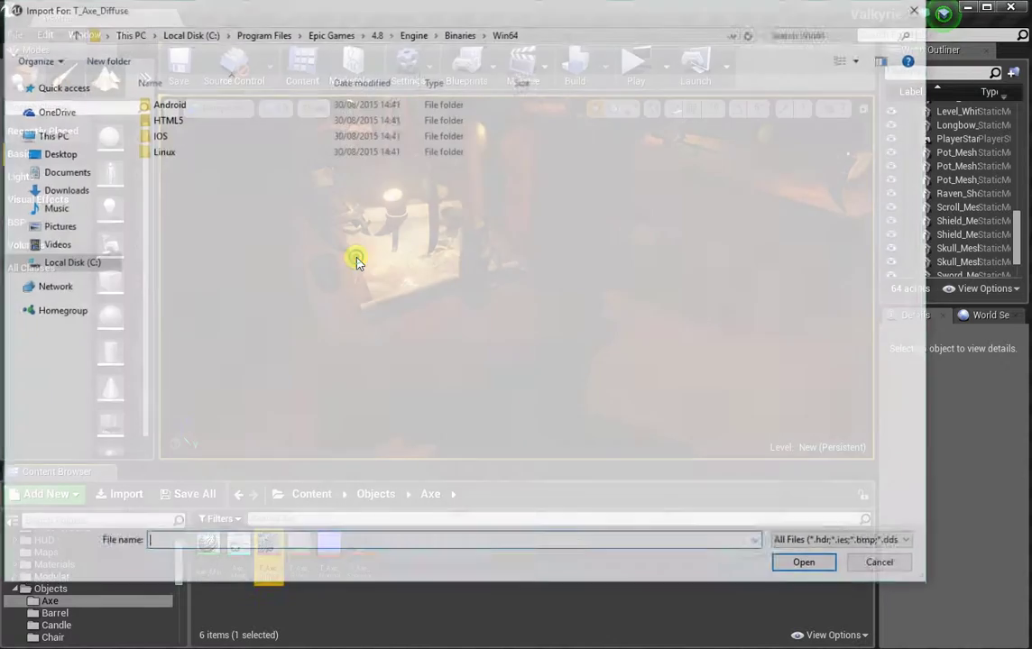
pyautogui.click(58, 155)
pyautogui.doubleClick(172, 130)
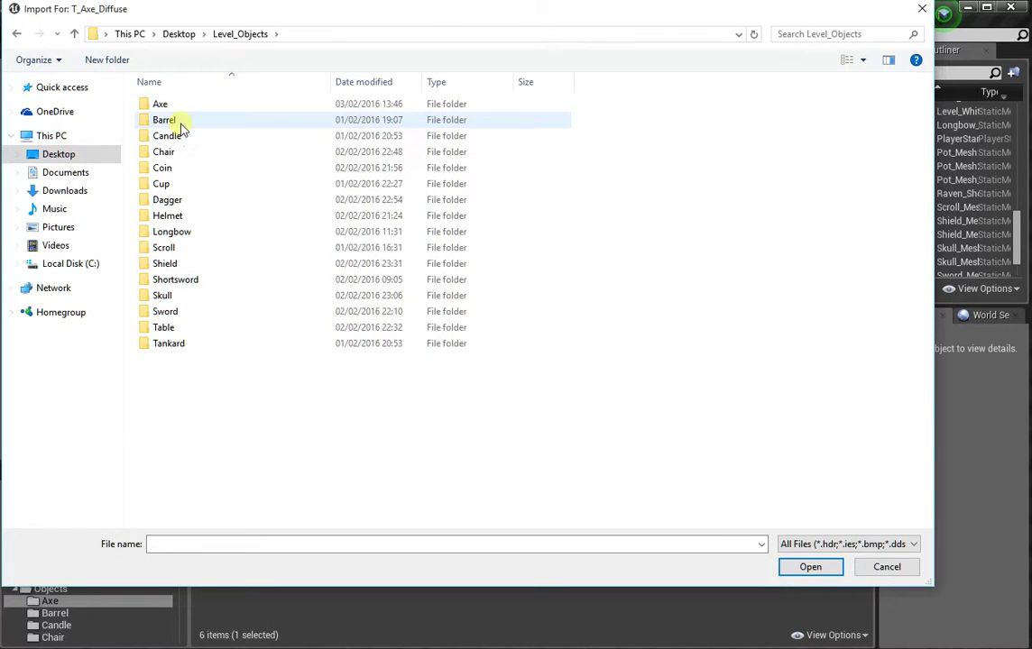
pyautogui.doubleClick(167, 104)
pyautogui.doubleClick(437, 133)
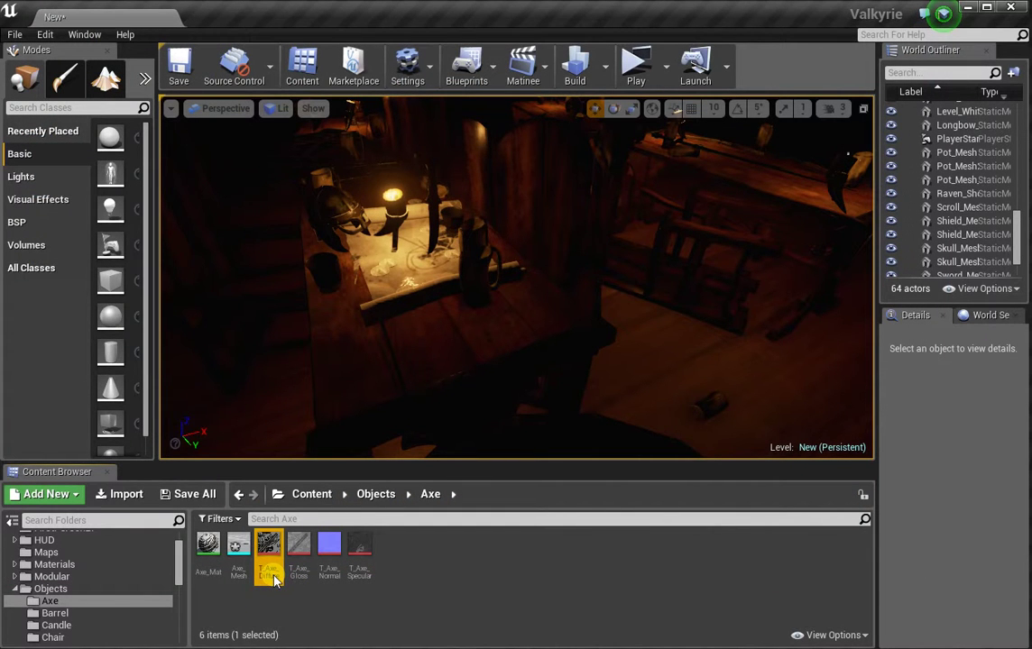
# Step: Inspect the T_Axe_Gloss and T_Axe_Diffuse textures in their viewers, then close them
pyautogui.click(295, 594)
pyautogui.click(297, 584)
pyautogui.doubleClick(297, 584)
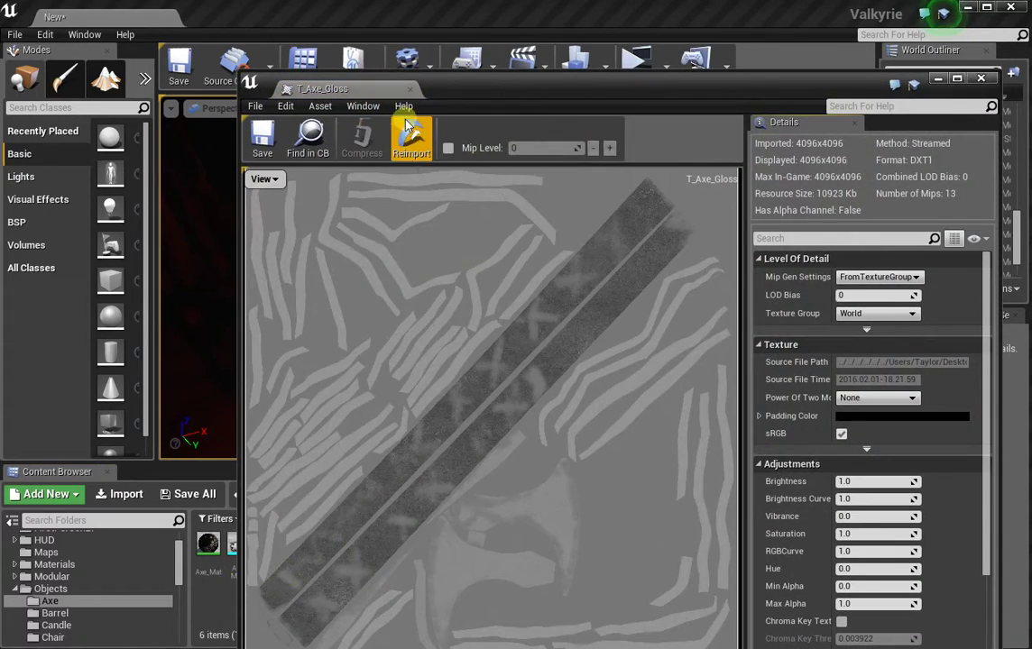
pyautogui.click(408, 90)
pyautogui.doubleClick(295, 548)
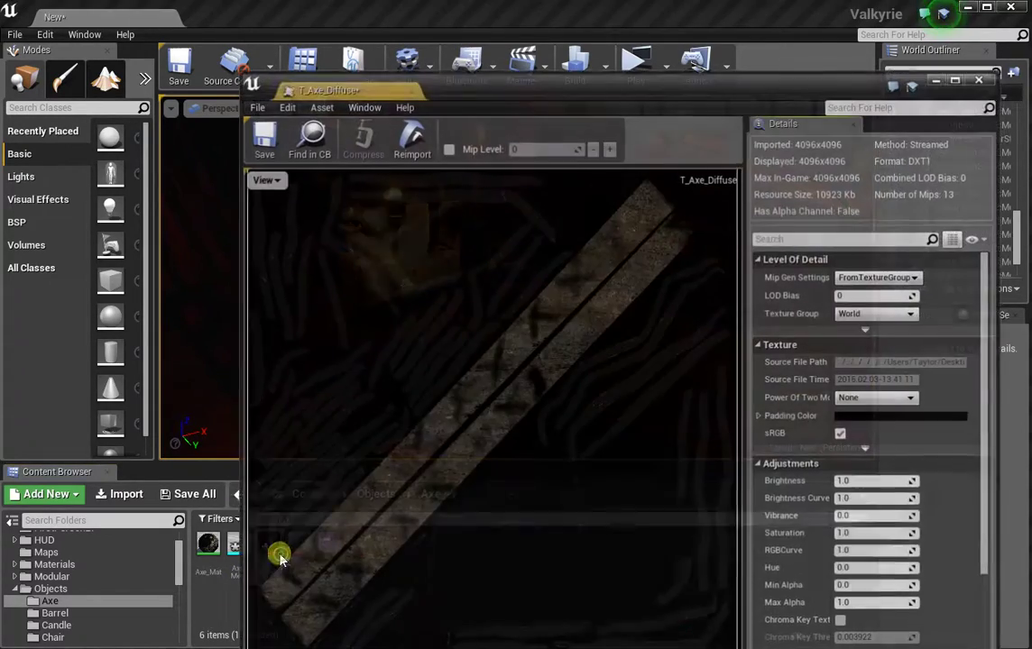
pyautogui.click(411, 92)
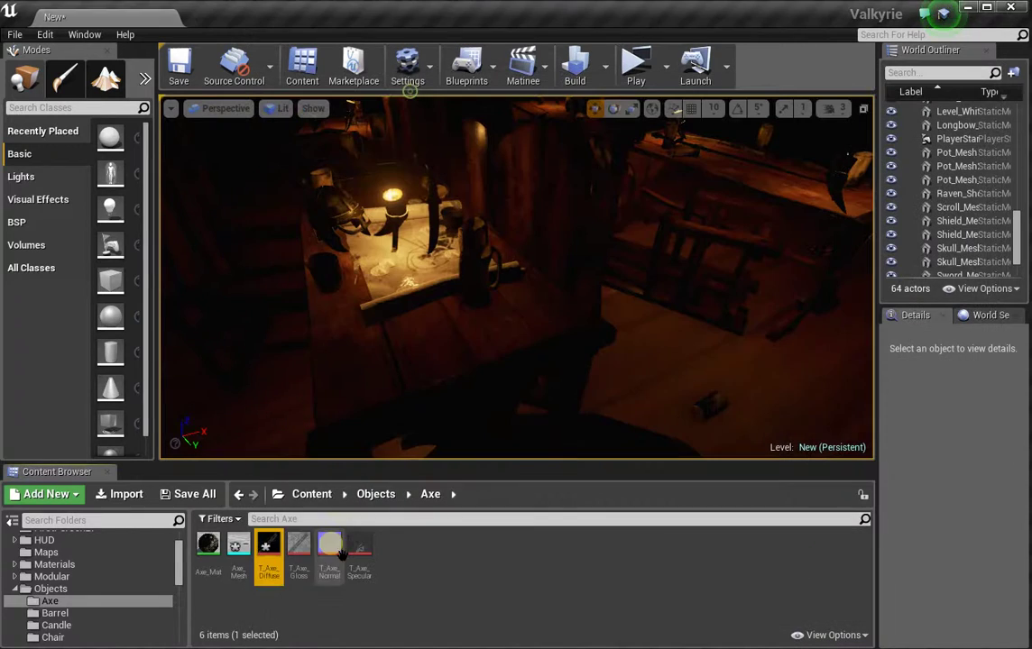
# Step: In the Axe_Mesh editor, import Axe_Mesh_LOD1.FBX as LOD level 1
pyautogui.doubleClick(239, 552)
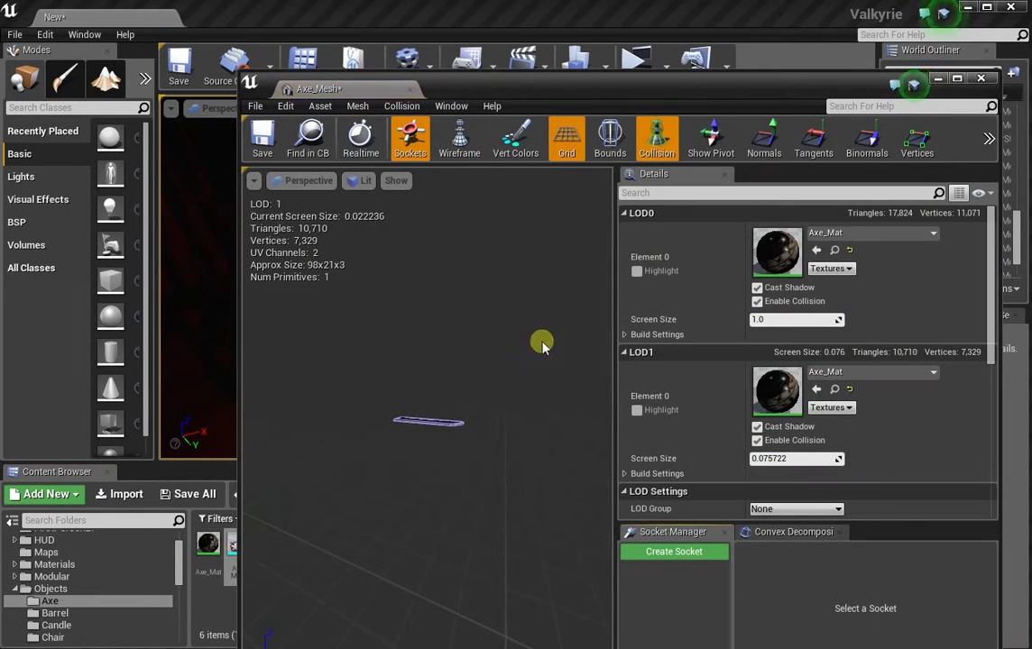
pyautogui.moveTo(463, 101); pyautogui.dragTo(454, 51)
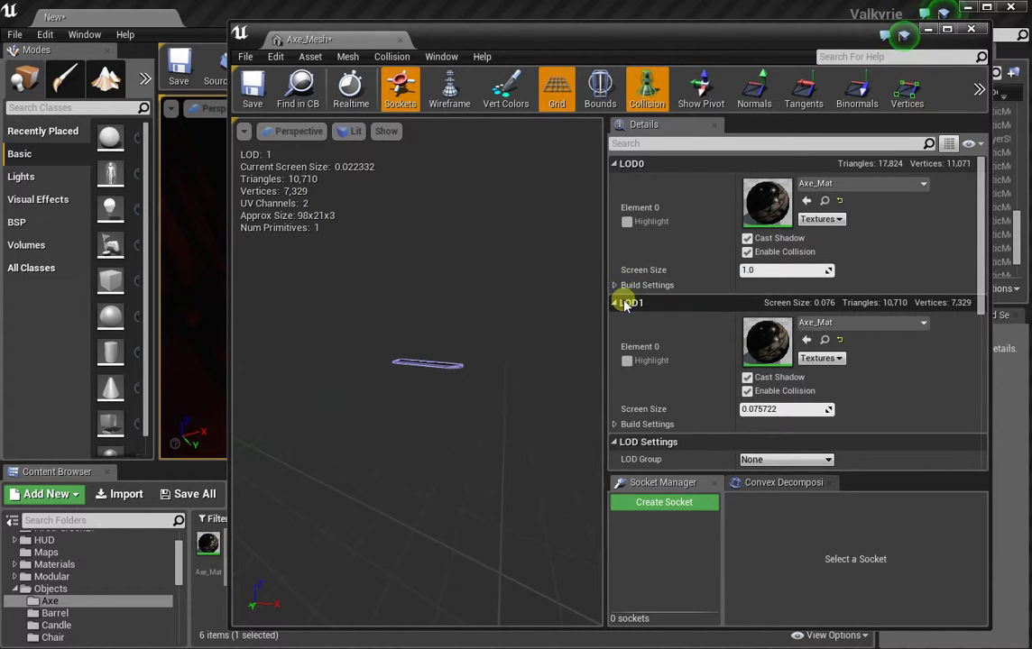
pyautogui.scroll(-3, 669, 332)
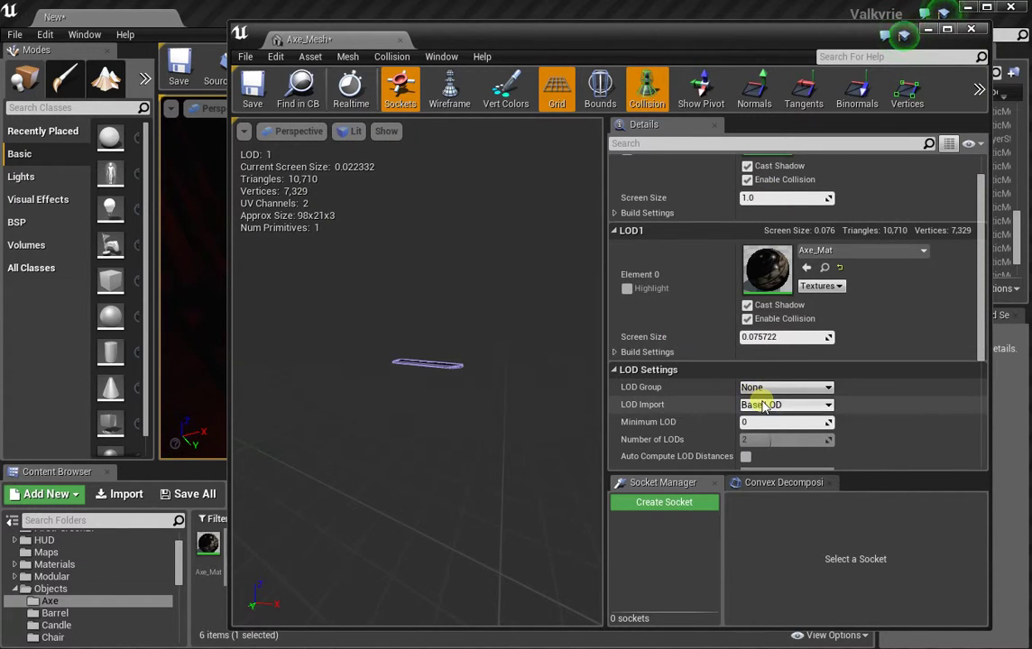
pyautogui.click(763, 406)
pyautogui.click(785, 430)
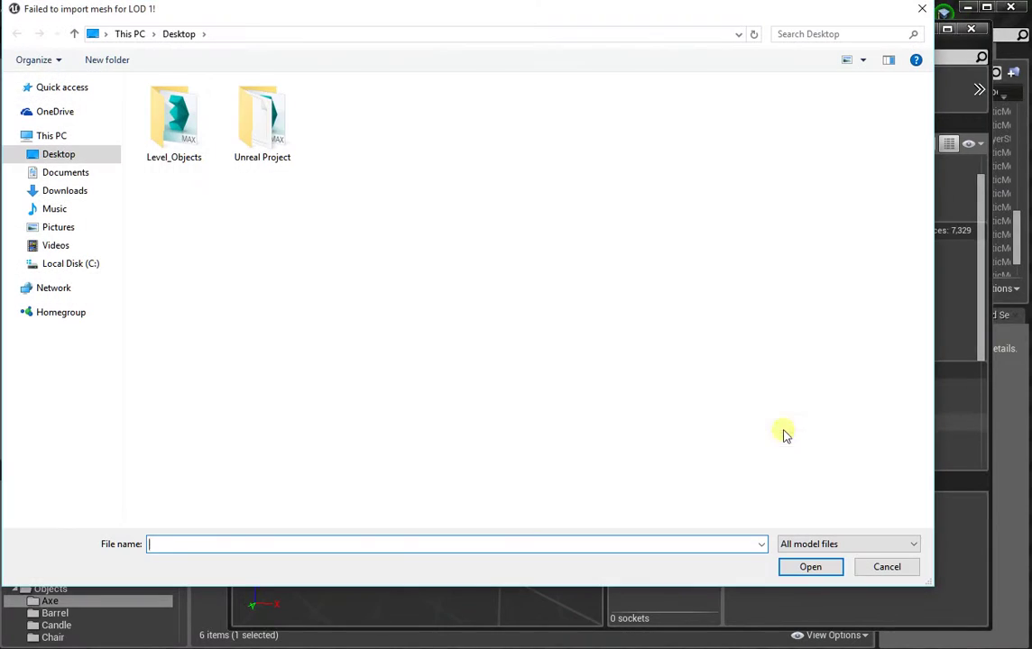
pyautogui.doubleClick(161, 131)
pyautogui.doubleClick(159, 101)
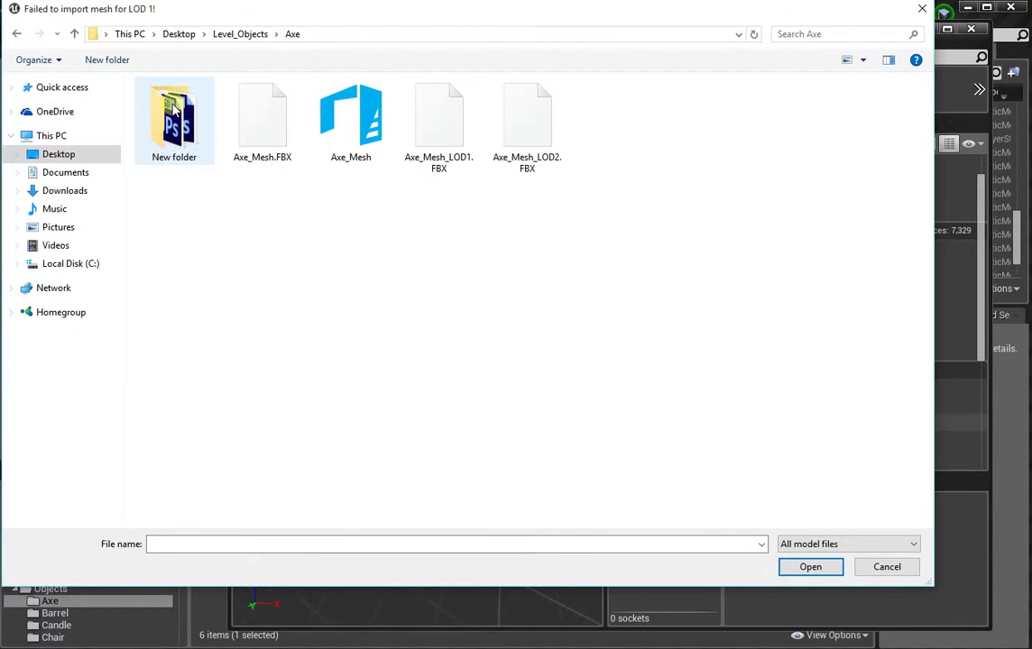
pyautogui.doubleClick(433, 134)
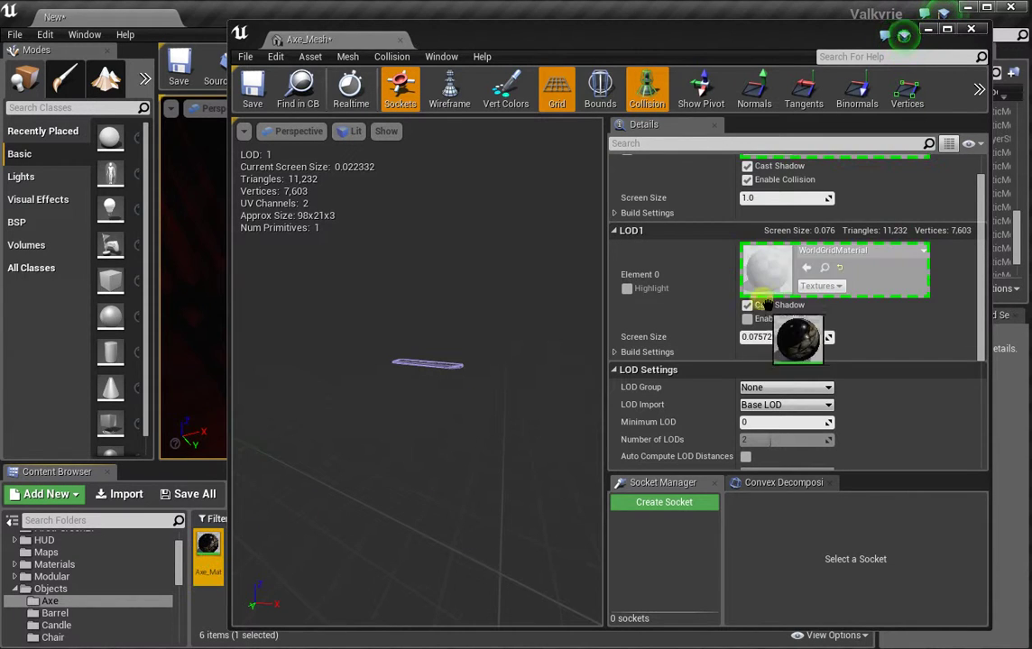
# Step: Assign Axe_Mat to LOD1, set its screen size to 0.078329, and test LOD switching
pyautogui.moveTo(205, 559); pyautogui.dragTo(766, 271)
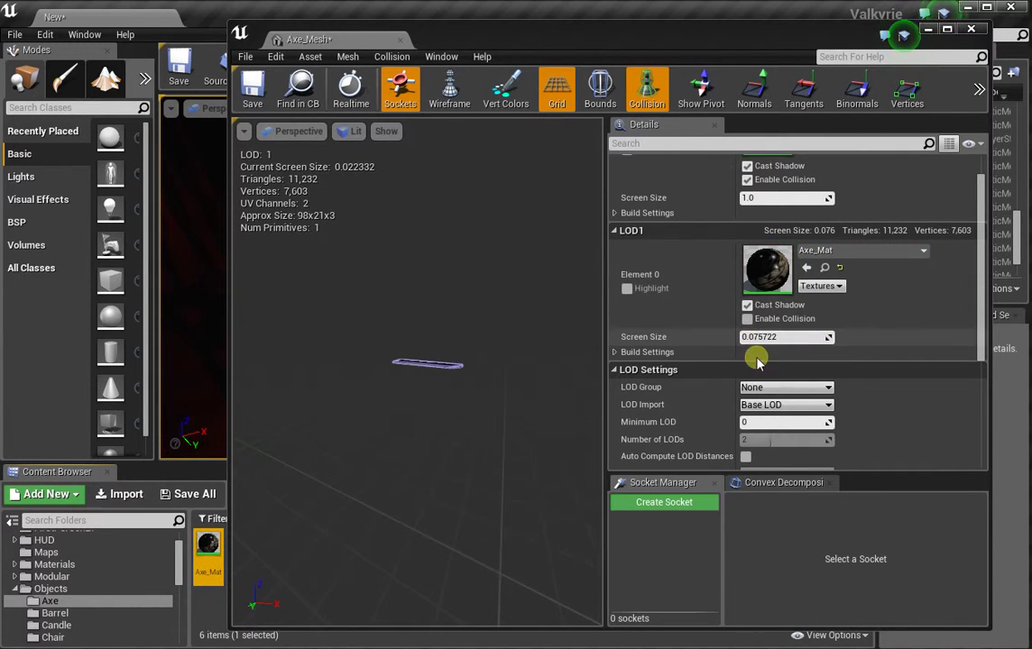
pyautogui.click(746, 456)
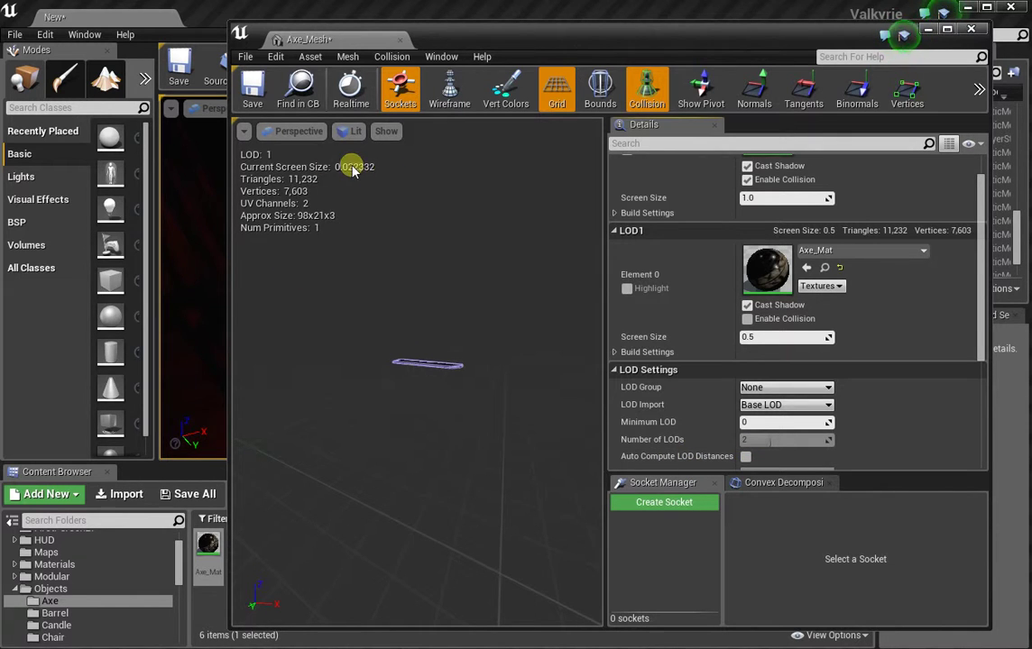
pyautogui.scroll(3, 451, 343)
pyautogui.scroll(3, 362, 435)
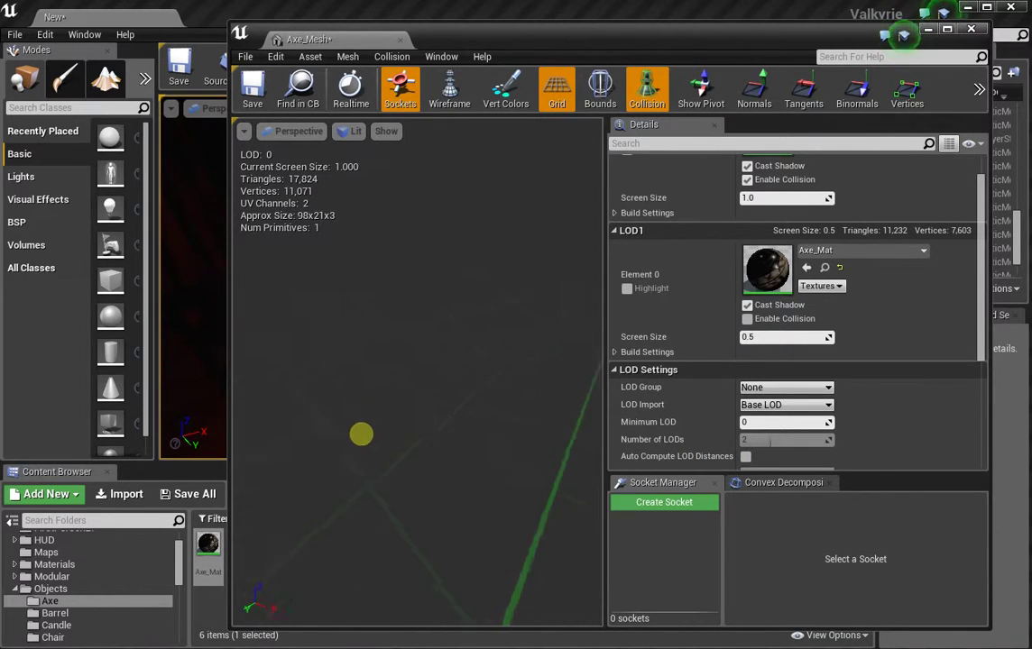
pyautogui.scroll(2, 330, 280)
pyautogui.moveTo(254, 155)
pyautogui.mouseDown()
pyautogui.moveTo(396, 302)
pyautogui.moveTo(246, 330)
pyautogui.mouseUp()
pyautogui.scroll(2, 246, 330)
pyautogui.scroll(-4, 247, 330)
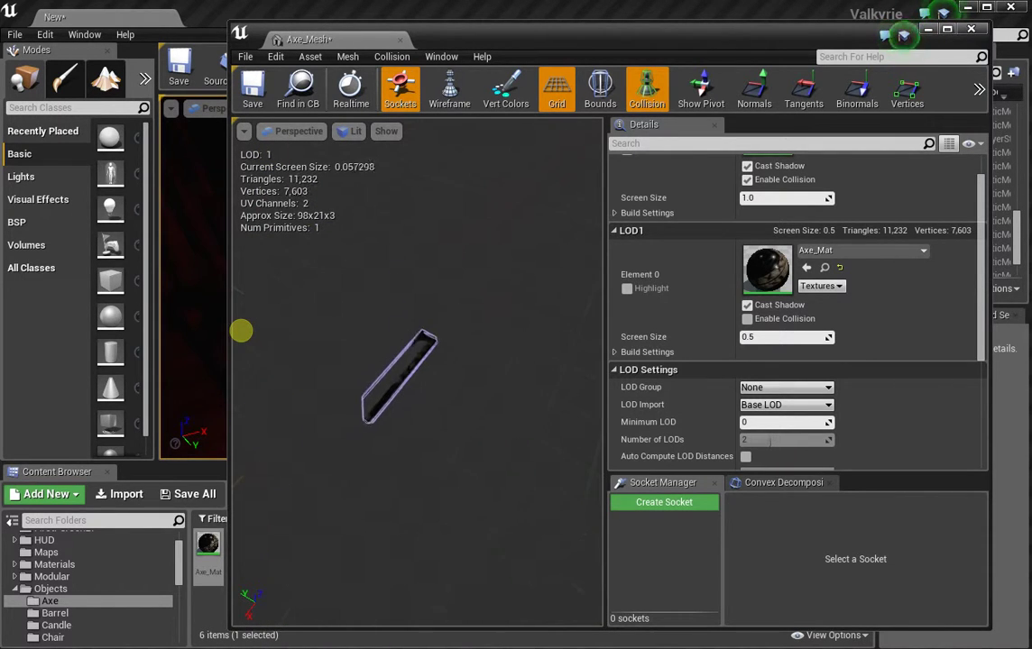
pyautogui.scroll(4, 241, 331)
pyautogui.scroll(-3, 241, 331)
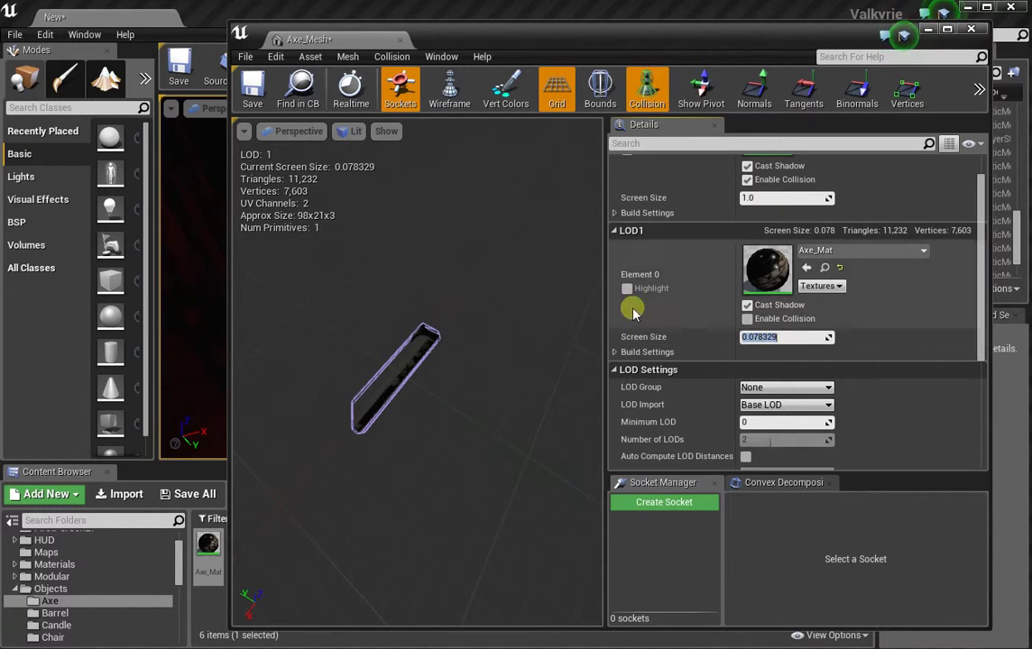
# Step: Import Axe_Mesh_LOD2.FBX as LOD level 2 and assign it Axe_Mat
pyautogui.click(472, 306)
pyautogui.click(765, 405)
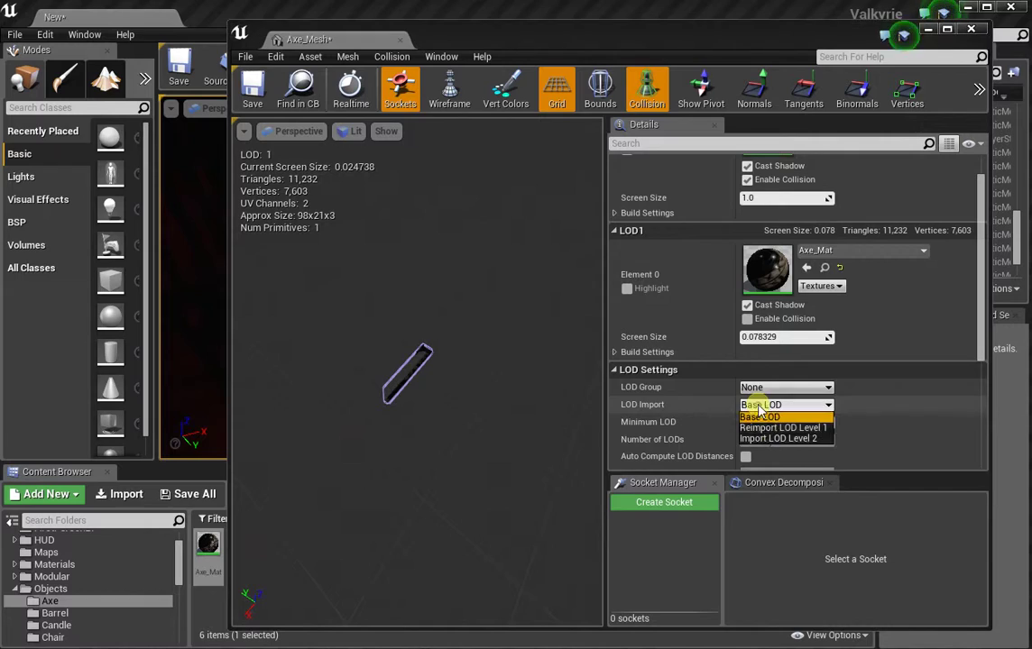
pyautogui.click(771, 438)
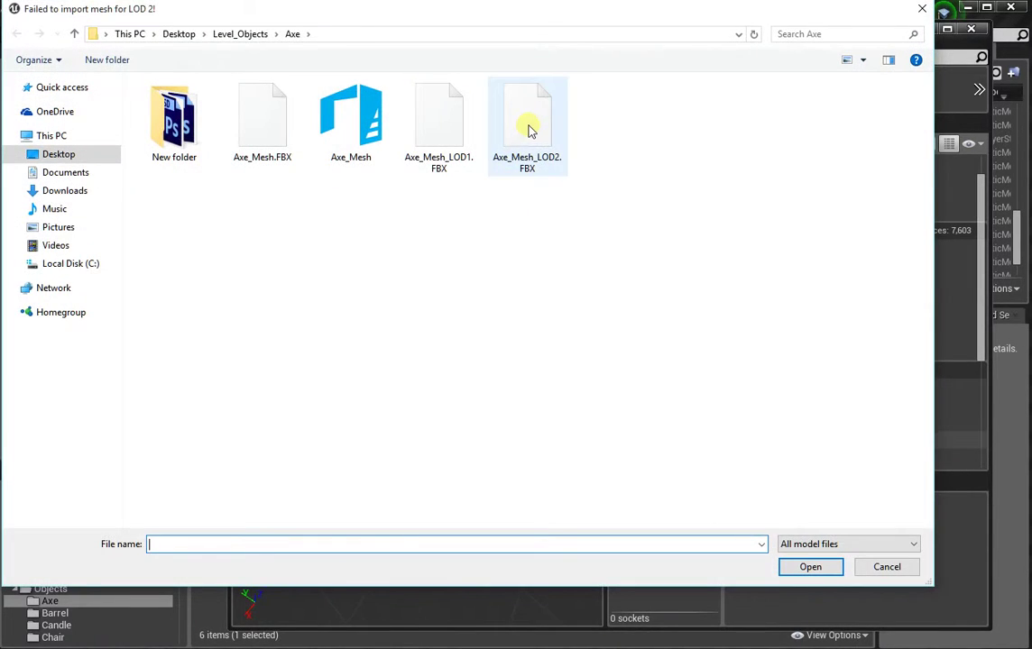
pyautogui.doubleClick(529, 132)
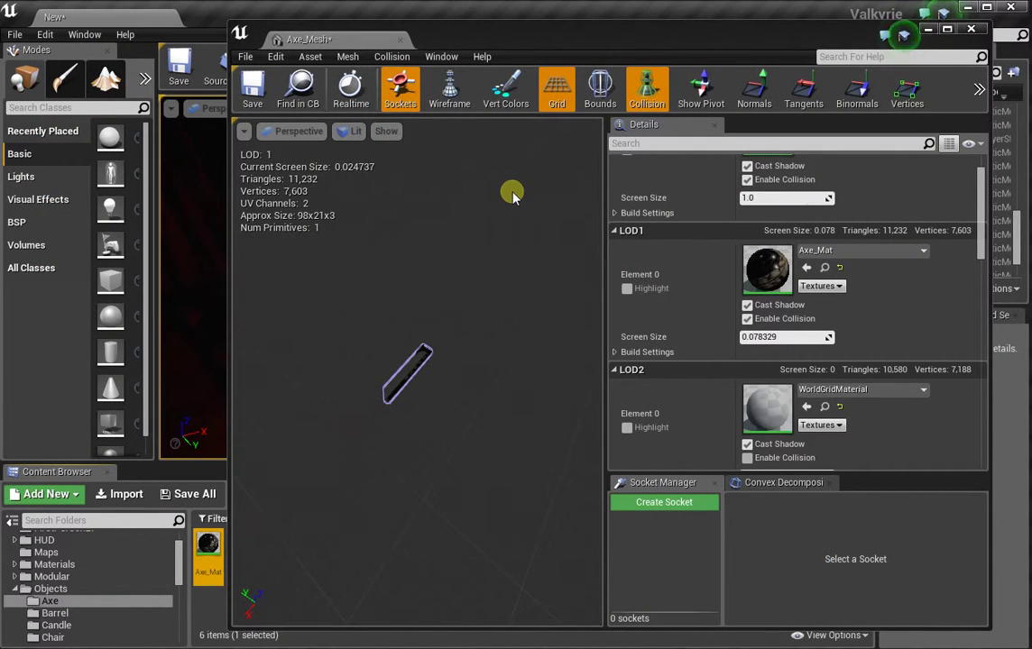
pyautogui.moveTo(207, 550); pyautogui.dragTo(766, 408)
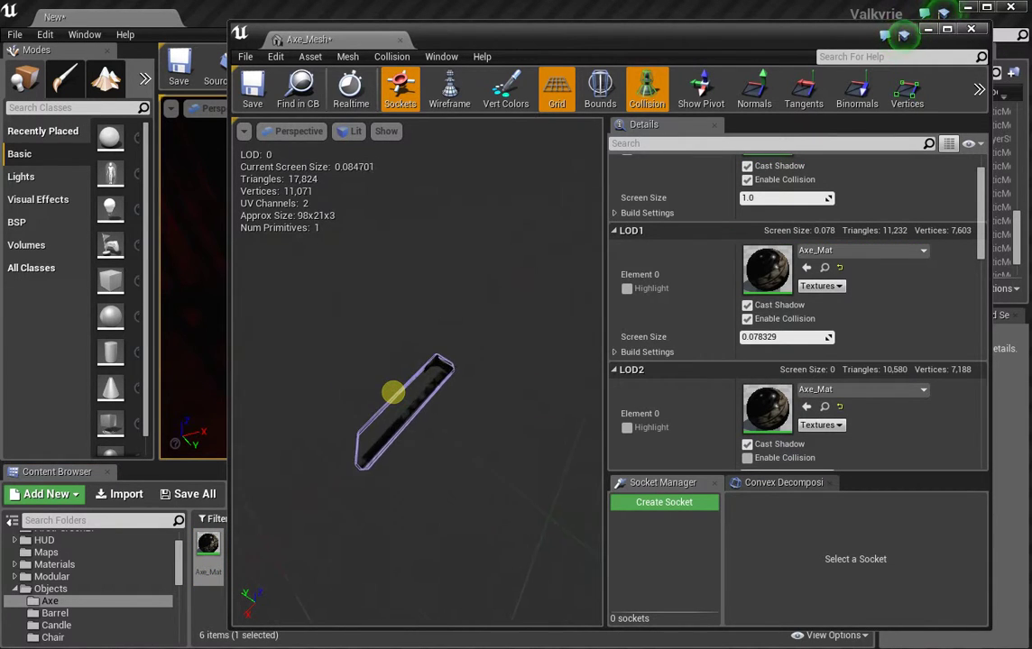
# Step: Set the LOD2 screen size to 0.021254, then save and close Axe_Mesh
pyautogui.scroll(-2, 829, 433)
pyautogui.click(793, 405)
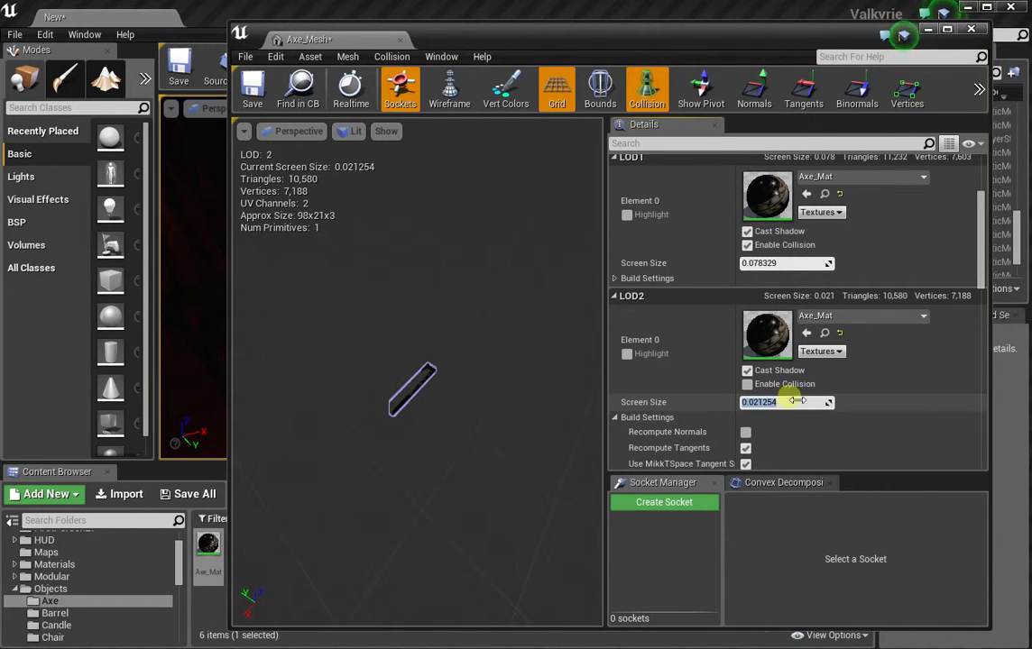
pyautogui.click(252, 87)
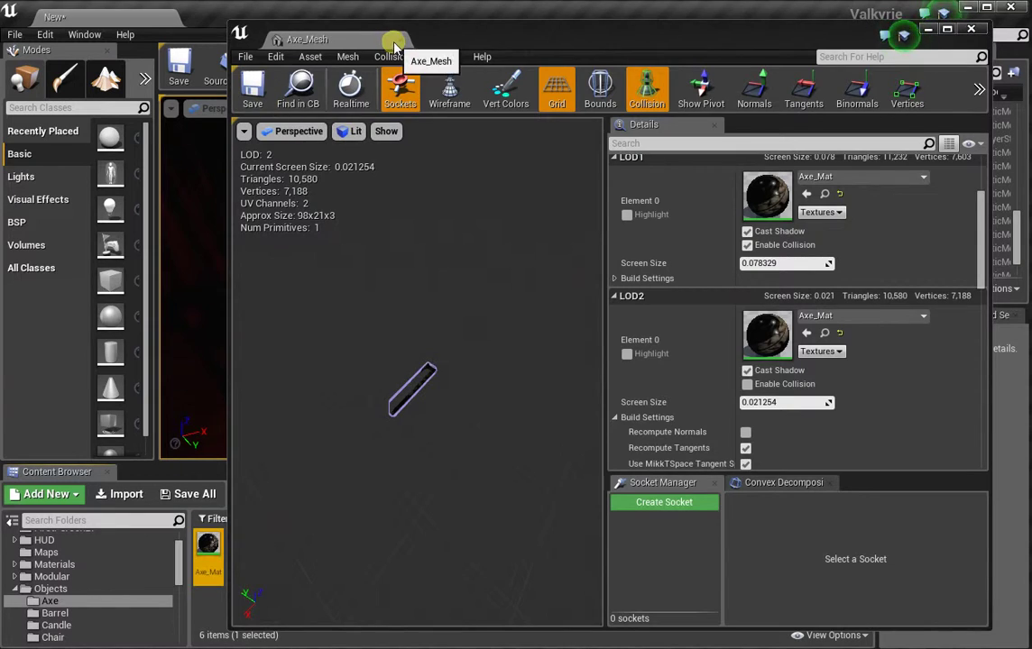
pyautogui.click(394, 41)
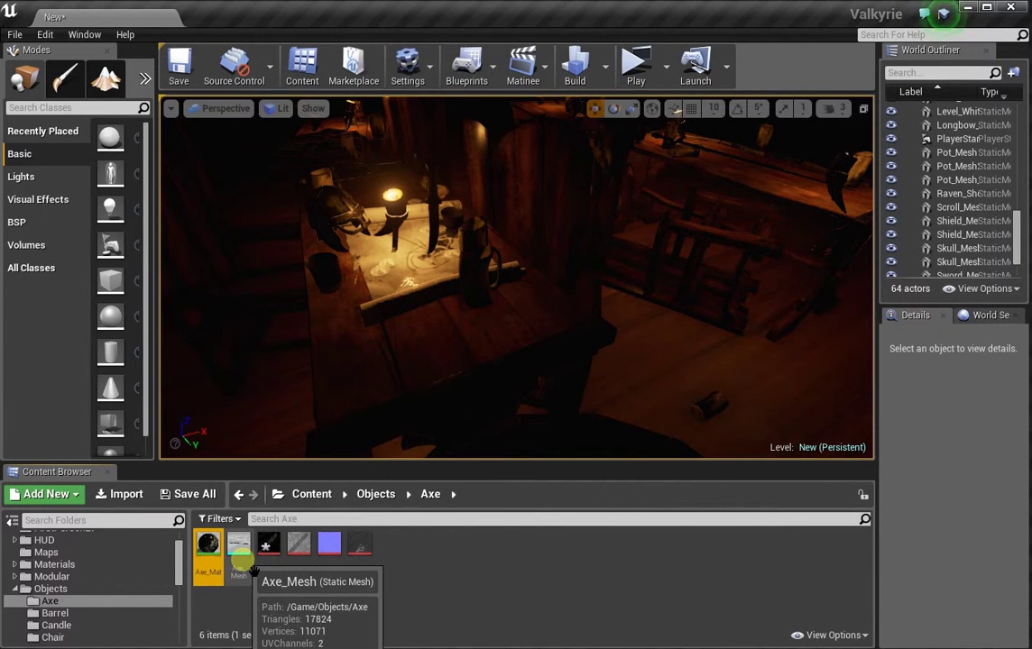
# Step: Place Axe_Mesh on the tavern table, add a point light beside it, and move in close
pyautogui.moveTo(253, 572)
pyautogui.mouseDown()
pyautogui.moveTo(449, 357)
pyautogui.moveTo(429, 346)
pyautogui.mouseUp()
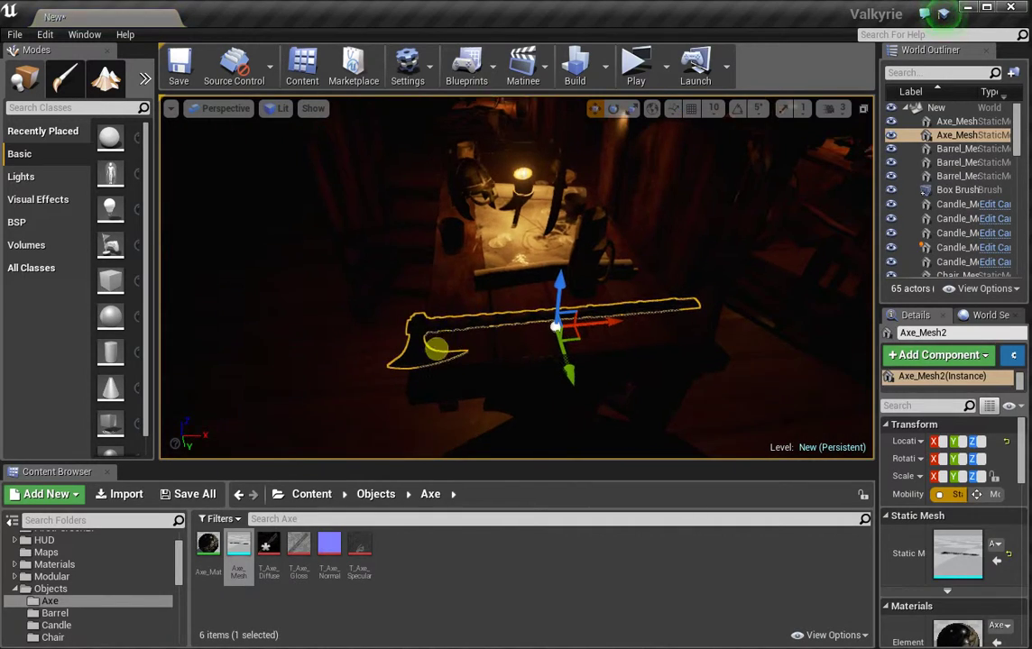
pyautogui.click(503, 350)
pyautogui.keyDown('alt'); pyautogui.moveTo(518, 361); pyautogui.dragTo(631, 361); pyautogui.keyUp('alt')
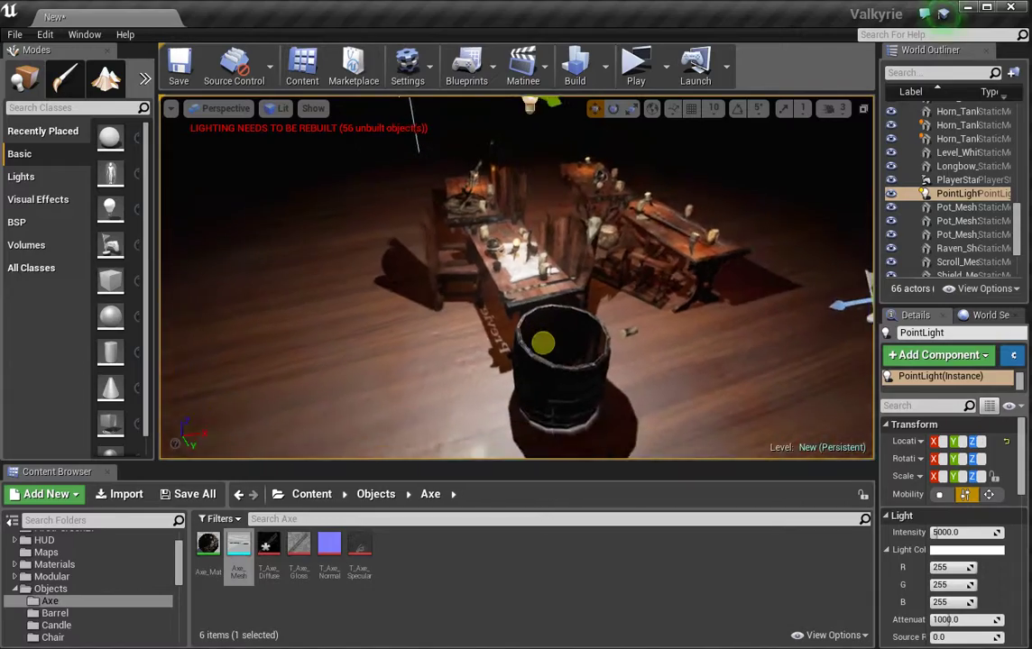
pyautogui.keyDown('alt'); pyautogui.moveTo(631, 361); pyautogui.dragTo(631, 415, button='right'); pyautogui.keyUp('alt')
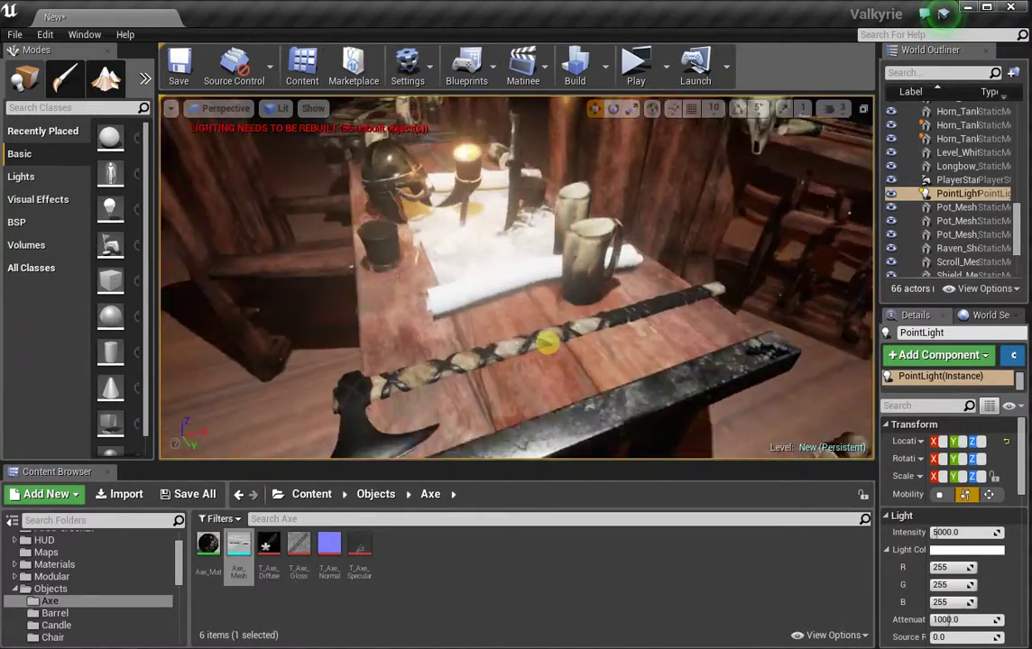
pyautogui.keyDown('alt'); pyautogui.moveTo(320, 432); pyautogui.dragTo(195, 522, button='right'); pyautogui.keyUp('alt')
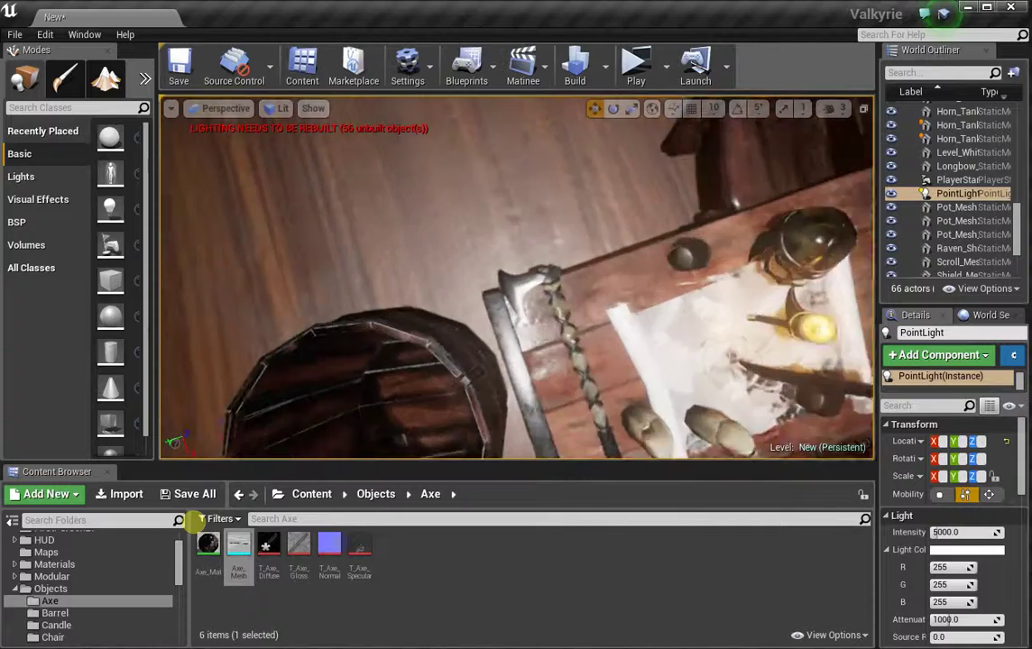